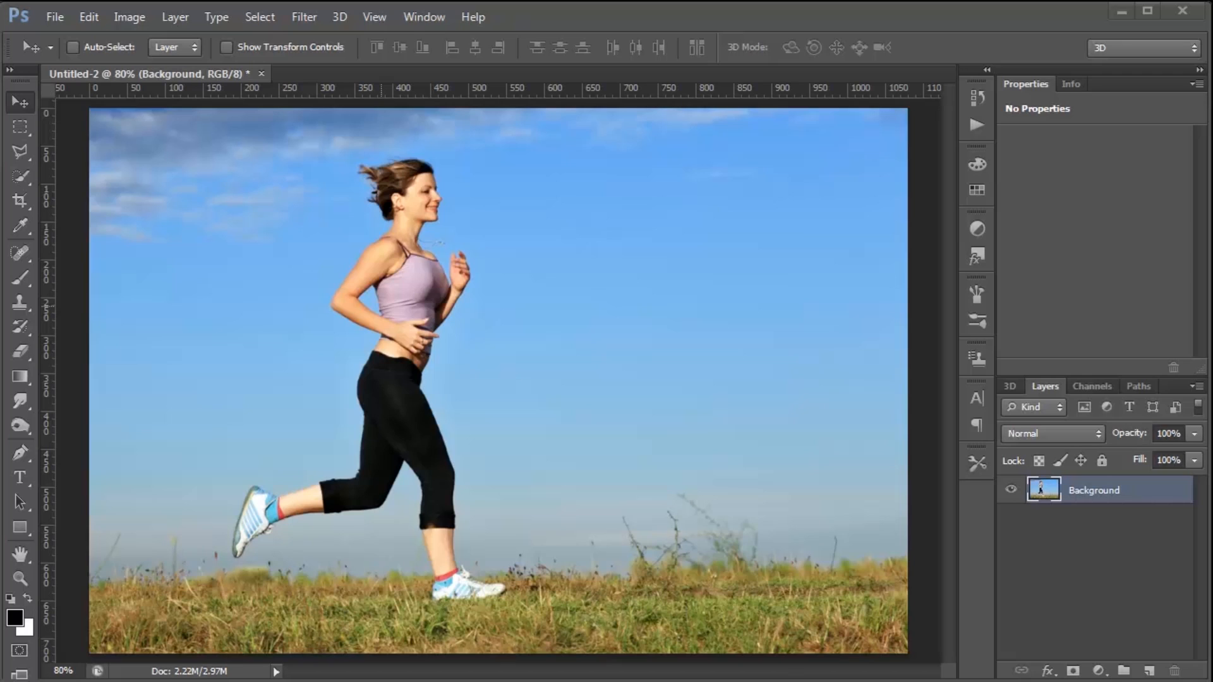
Outline the whole runner loosely with the Content-Aware Move tool
{"action": "left_click", "coordinate": [24, 255]}
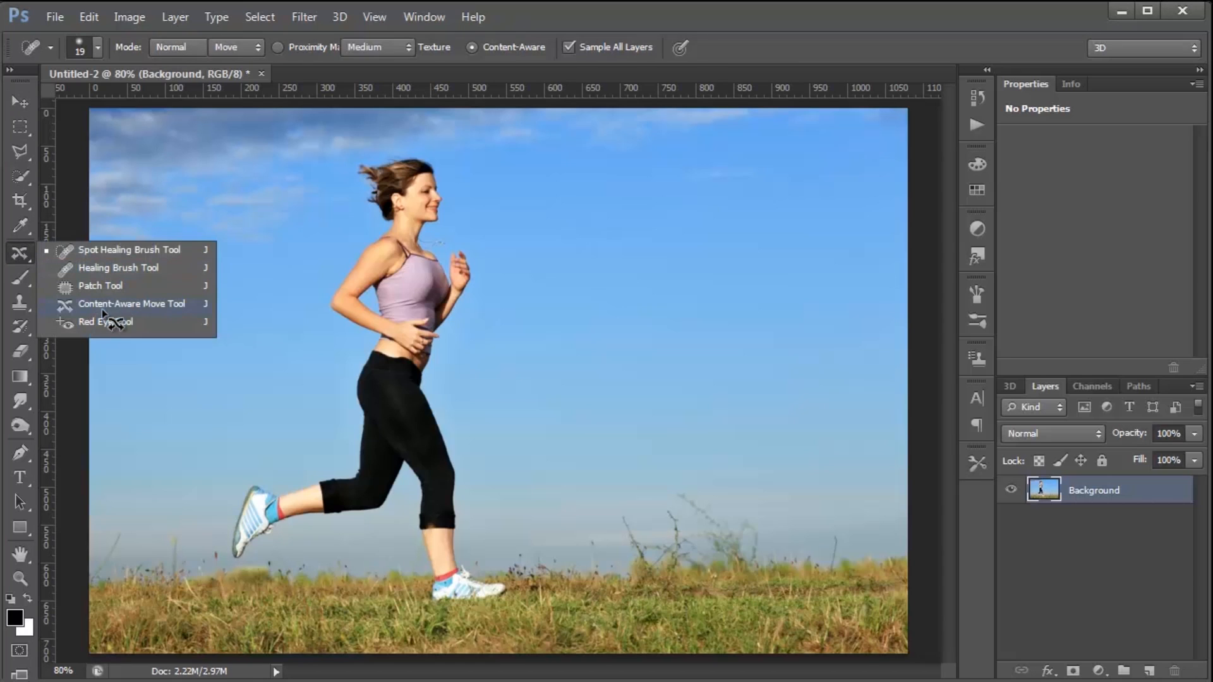
{"action": "left_click", "coordinate": [102, 308]}
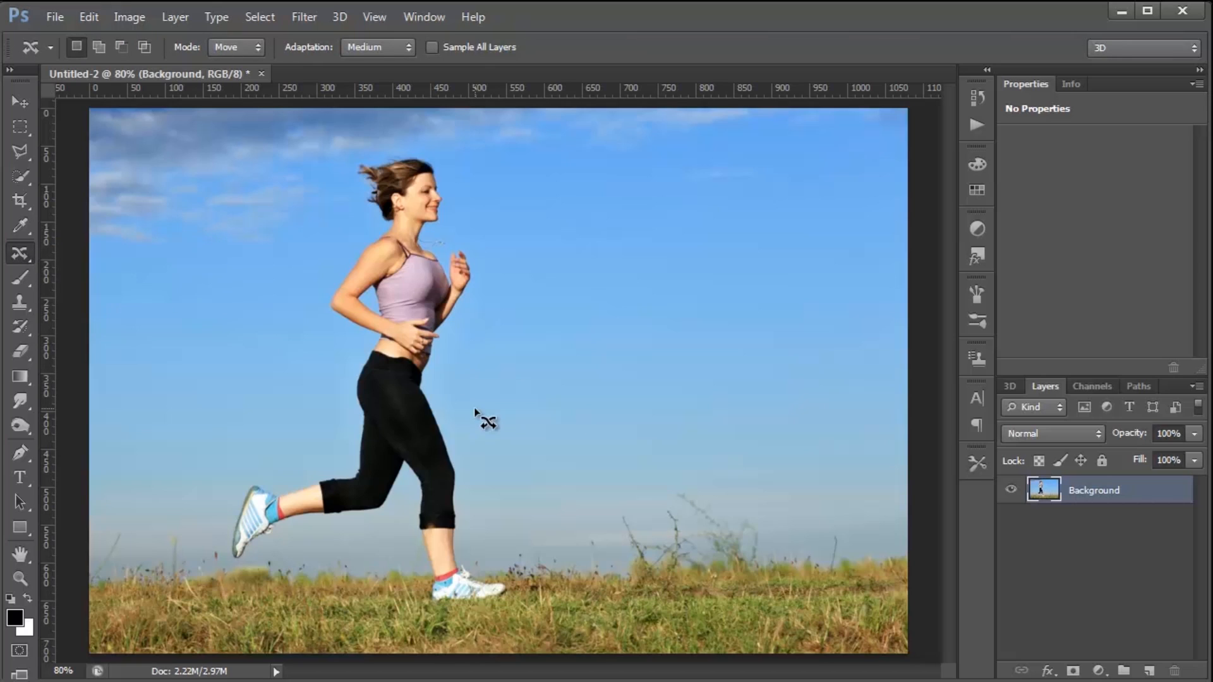
{"action": "mouse_move", "coordinate": [475, 409]}
{"action": "left_mouse_down"}
{"action": "mouse_move", "coordinate": [460, 367]}
{"action": "mouse_move", "coordinate": [488, 308]}
{"action": "mouse_move", "coordinate": [491, 250]}
{"action": "mouse_move", "coordinate": [433, 139]}
{"action": "mouse_move", "coordinate": [361, 135]}
{"action": "mouse_move", "coordinate": [343, 156]}
{"action": "mouse_move", "coordinate": [359, 223]}
{"action": "mouse_move", "coordinate": [304, 285]}
{"action": "mouse_move", "coordinate": [333, 339]}
{"action": "mouse_move", "coordinate": [328, 445]}
{"action": "mouse_move", "coordinate": [218, 509]}
{"action": "mouse_move", "coordinate": [208, 567]}
{"action": "mouse_move", "coordinate": [245, 572]}
{"action": "mouse_move", "coordinate": [371, 528]}
{"action": "mouse_move", "coordinate": [402, 555]}
{"action": "mouse_move", "coordinate": [410, 590]}
{"action": "mouse_move", "coordinate": [445, 616]}
{"action": "mouse_move", "coordinate": [516, 612]}
{"action": "mouse_move", "coordinate": [477, 411]}
{"action": "left_mouse_up"}
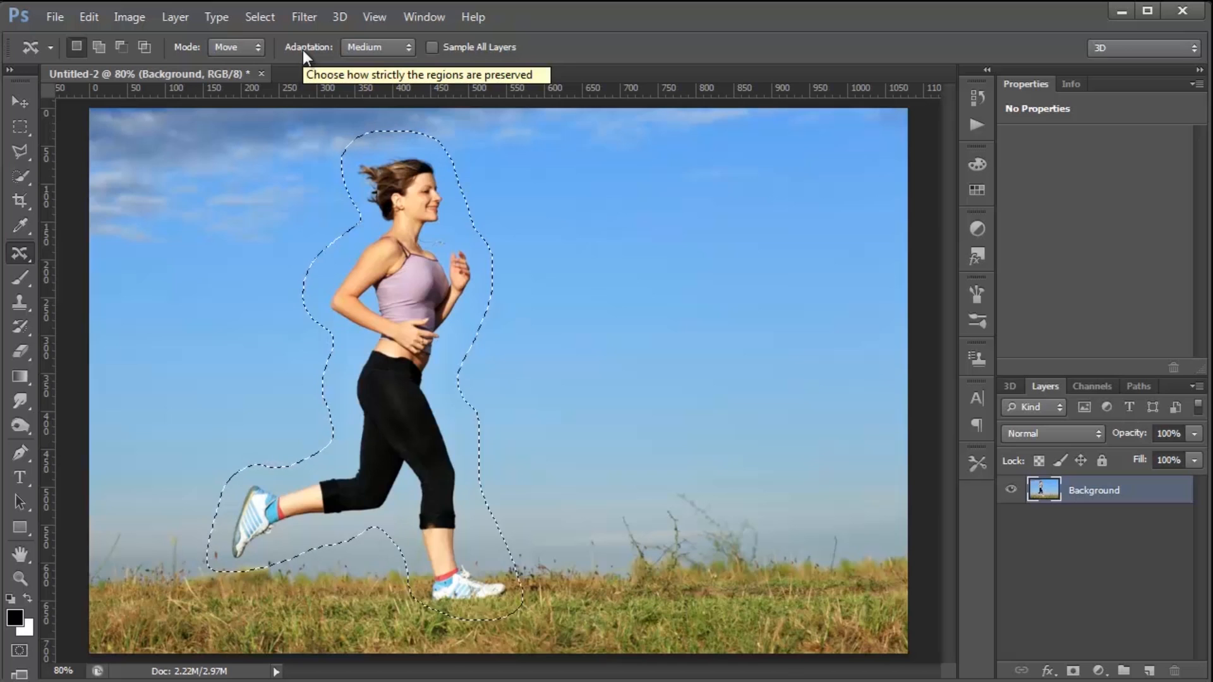
Move the selected runner across to the right side of the photo with Medium adaptation and deselect
{"action": "left_click", "coordinate": [358, 50]}
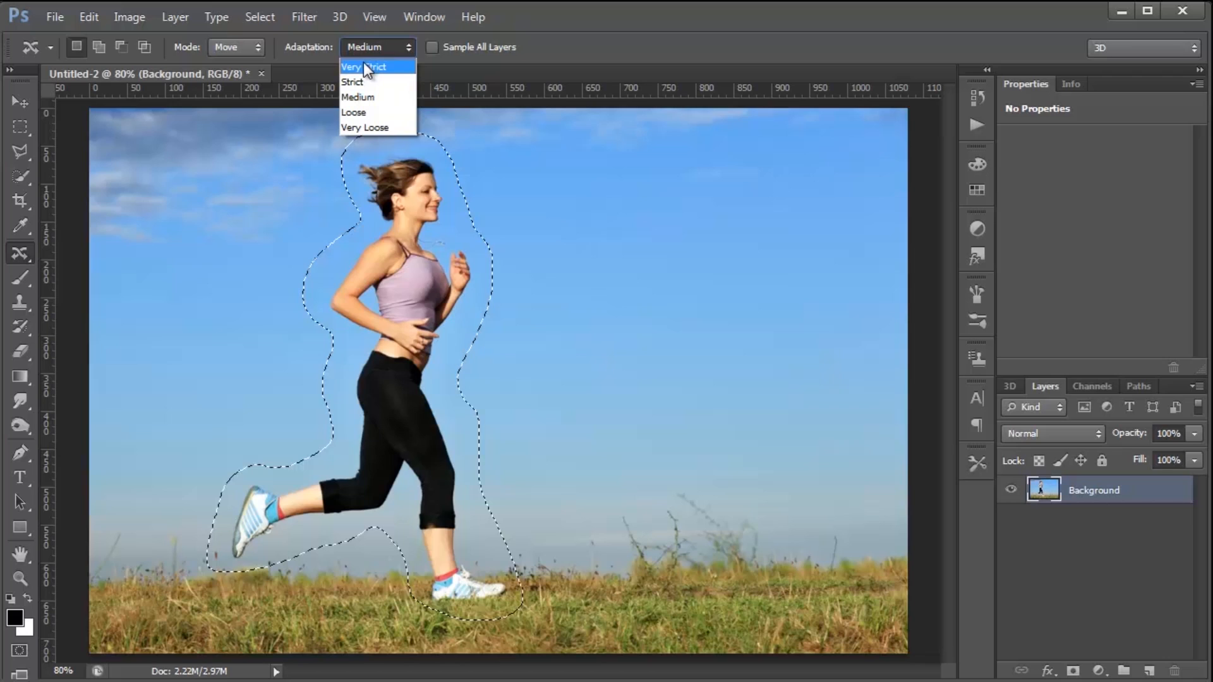
{"action": "left_click", "coordinate": [375, 98]}
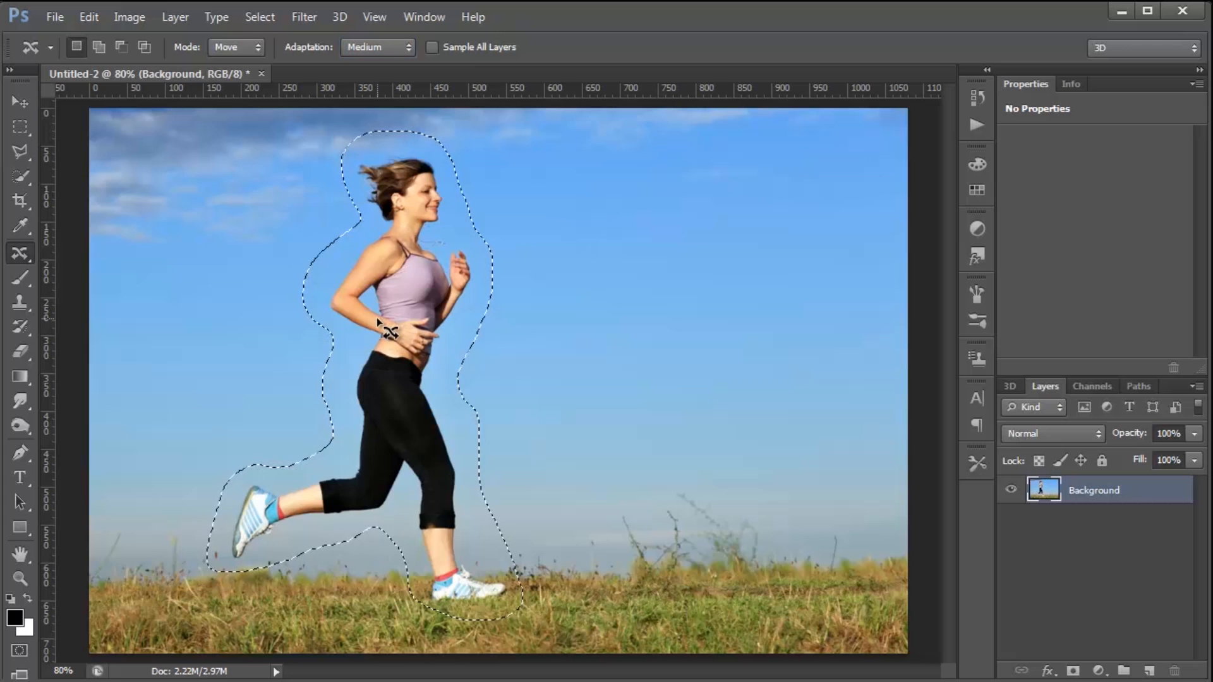
{"action": "left_click_drag", "start_coordinate": [398, 323], "coordinate": [728, 306]}
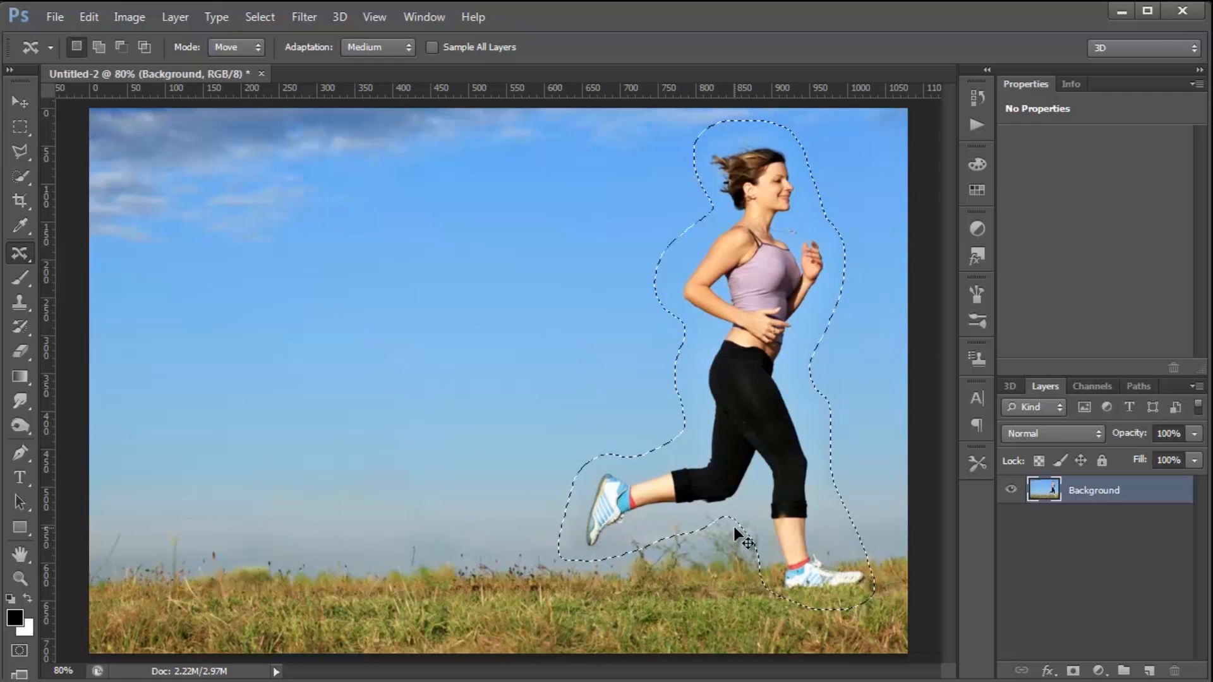
{"action": "key", "text": "ctrl+d"}
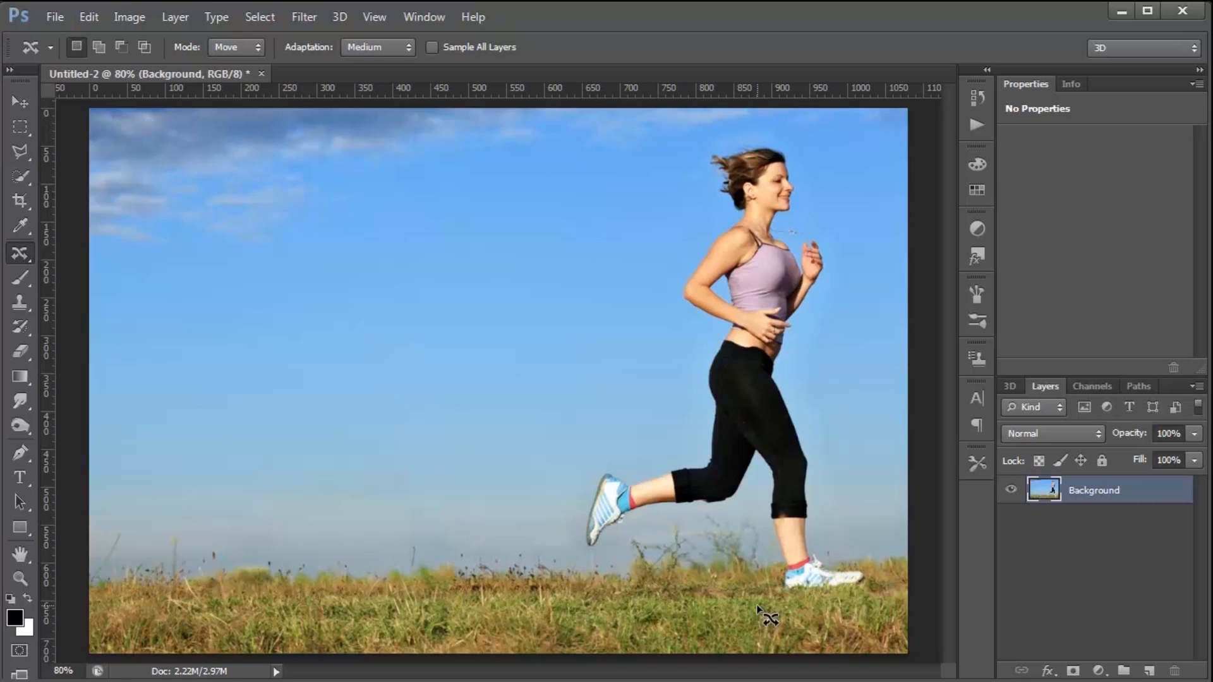
Outline the runner's upper body in Extend mode, shift it slightly upward to lengthen the torso, and deselect
{"action": "left_click", "coordinate": [245, 47]}
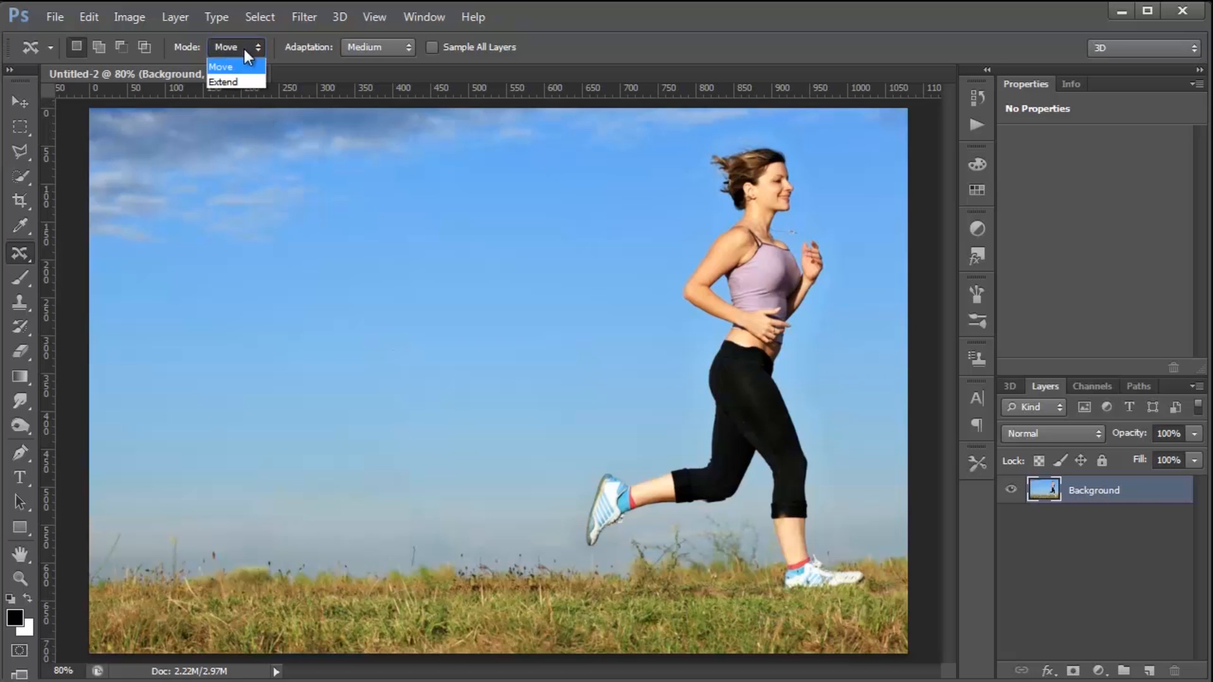
{"action": "left_click", "coordinate": [252, 81]}
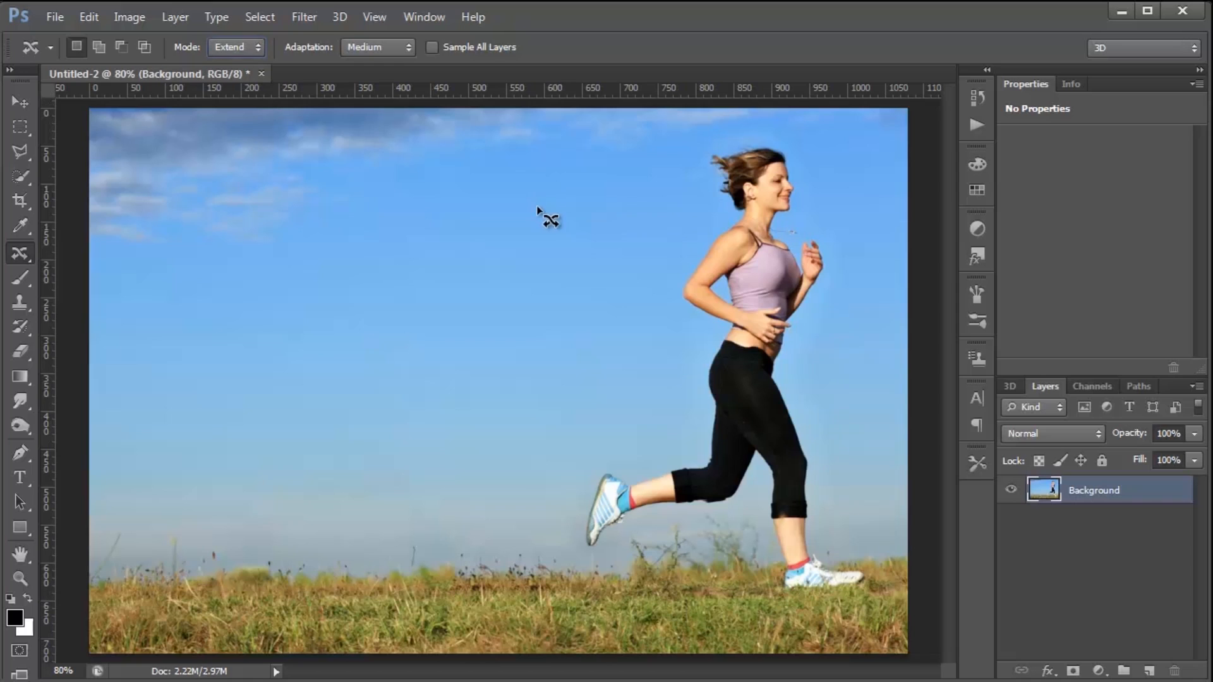
{"action": "mouse_move", "coordinate": [812, 134]}
{"action": "left_mouse_down"}
{"action": "mouse_move", "coordinate": [725, 130]}
{"action": "mouse_move", "coordinate": [686, 156]}
{"action": "mouse_move", "coordinate": [657, 294]}
{"action": "mouse_move", "coordinate": [682, 340]}
{"action": "mouse_move", "coordinate": [788, 374]}
{"action": "mouse_move", "coordinate": [820, 362]}
{"action": "mouse_move", "coordinate": [847, 311]}
{"action": "mouse_move", "coordinate": [859, 241]}
{"action": "mouse_move", "coordinate": [842, 167]}
{"action": "mouse_move", "coordinate": [813, 138]}
{"action": "left_mouse_up"}
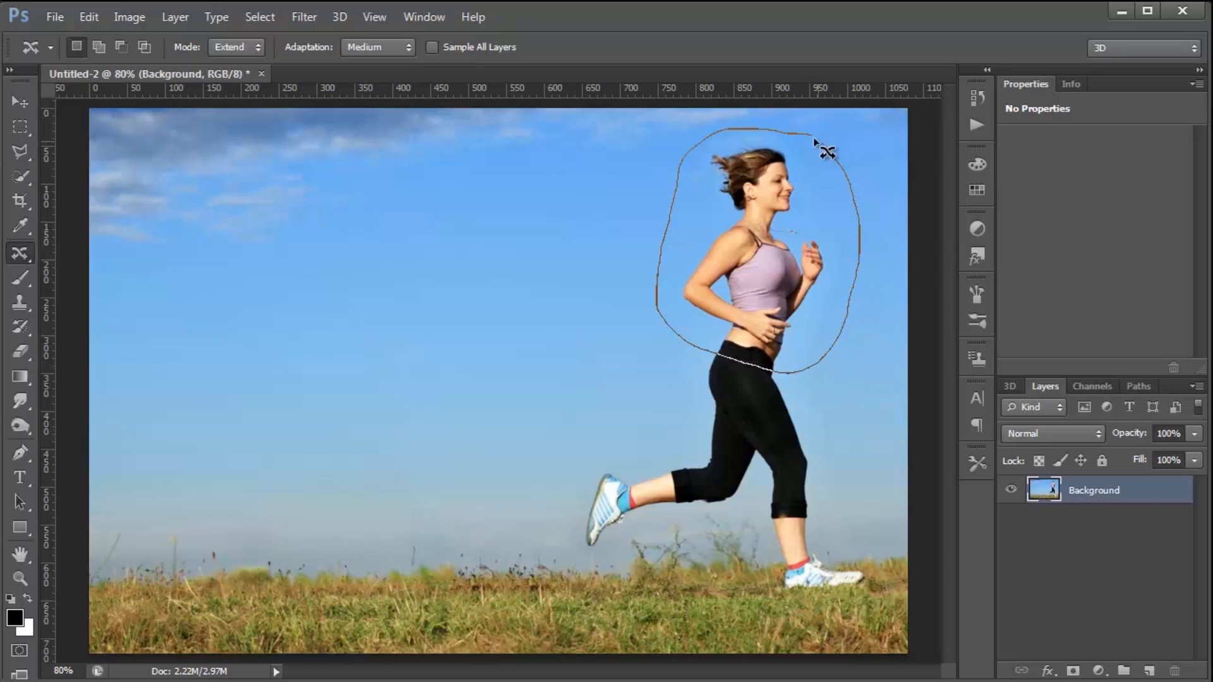
{"action": "left_click_drag", "start_coordinate": [772, 308], "coordinate": [777, 311]}
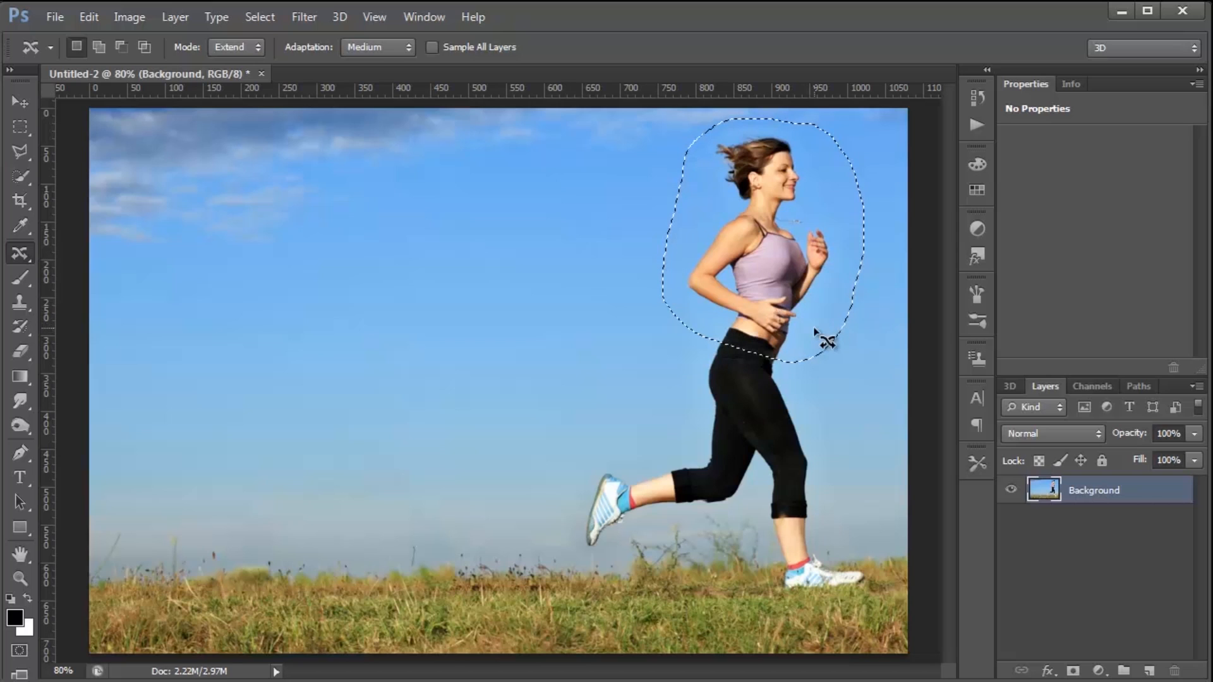
{"action": "key", "text": "ctrl+d"}
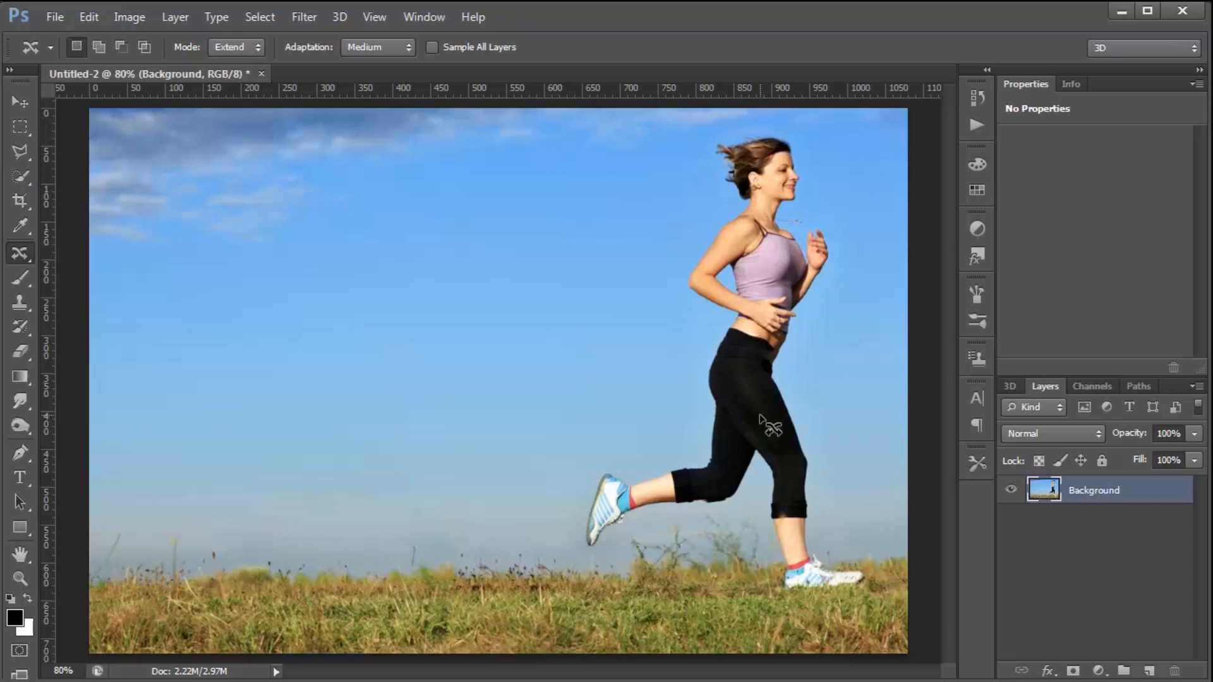
Outline the runner except for the planted foot and shift the selection slightly upward to lengthen the lower leg
{"action": "mouse_move", "coordinate": [696, 130]}
{"action": "left_mouse_down"}
{"action": "mouse_move", "coordinate": [675, 180]}
{"action": "mouse_move", "coordinate": [672, 231]}
{"action": "left_mouse_up"}
{"action": "left_click_drag", "start_coordinate": [666, 375], "coordinate": [588, 473]}
{"action": "mouse_move", "coordinate": [638, 551]}
{"action": "left_mouse_down"}
{"action": "mouse_move", "coordinate": [679, 534]}
{"action": "mouse_move", "coordinate": [808, 545]}
{"action": "mouse_move", "coordinate": [843, 508]}
{"action": "mouse_move", "coordinate": [862, 345]}
{"action": "mouse_move", "coordinate": [848, 202]}
{"action": "mouse_move", "coordinate": [786, 118]}
{"action": "mouse_move", "coordinate": [759, 118]}
{"action": "left_mouse_up"}
{"action": "left_click_drag", "start_coordinate": [798, 505], "coordinate": [800, 497]}
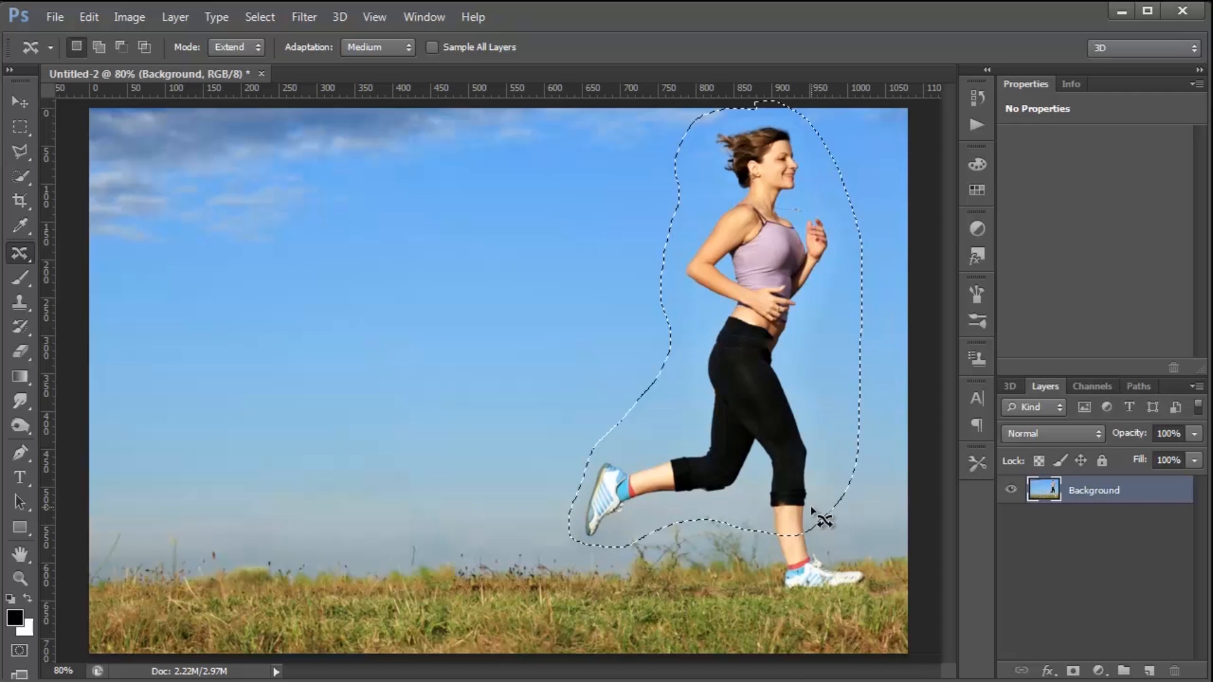
Undo the move and both extensions back to the original photo, and clear the selection
{"action": "key", "text": "ctrl+d"}
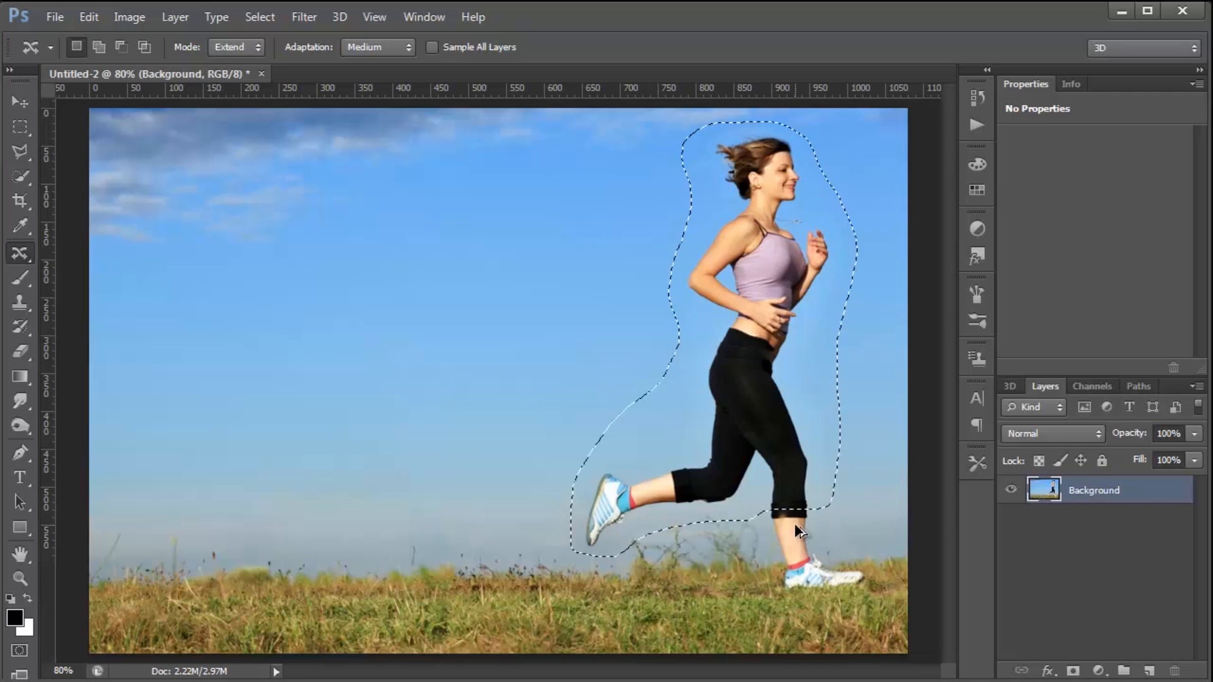
{"action": "key", "text": "ctrl+d"}
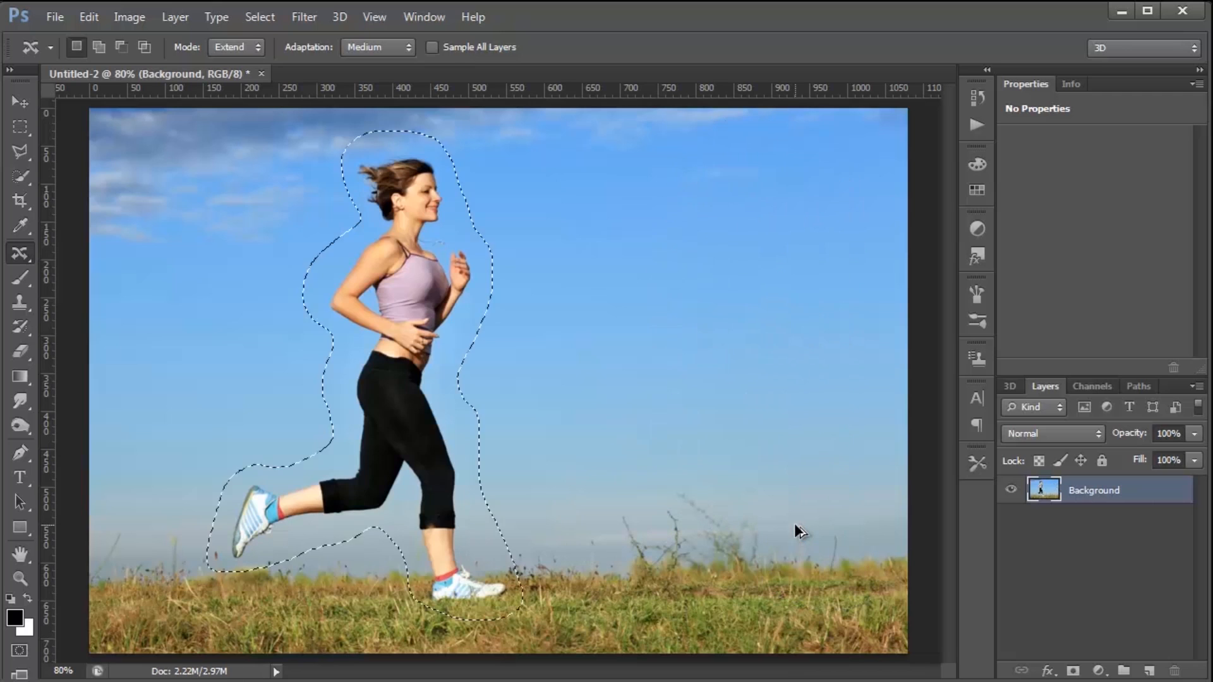
{"action": "key", "text": "ctrl+d"}
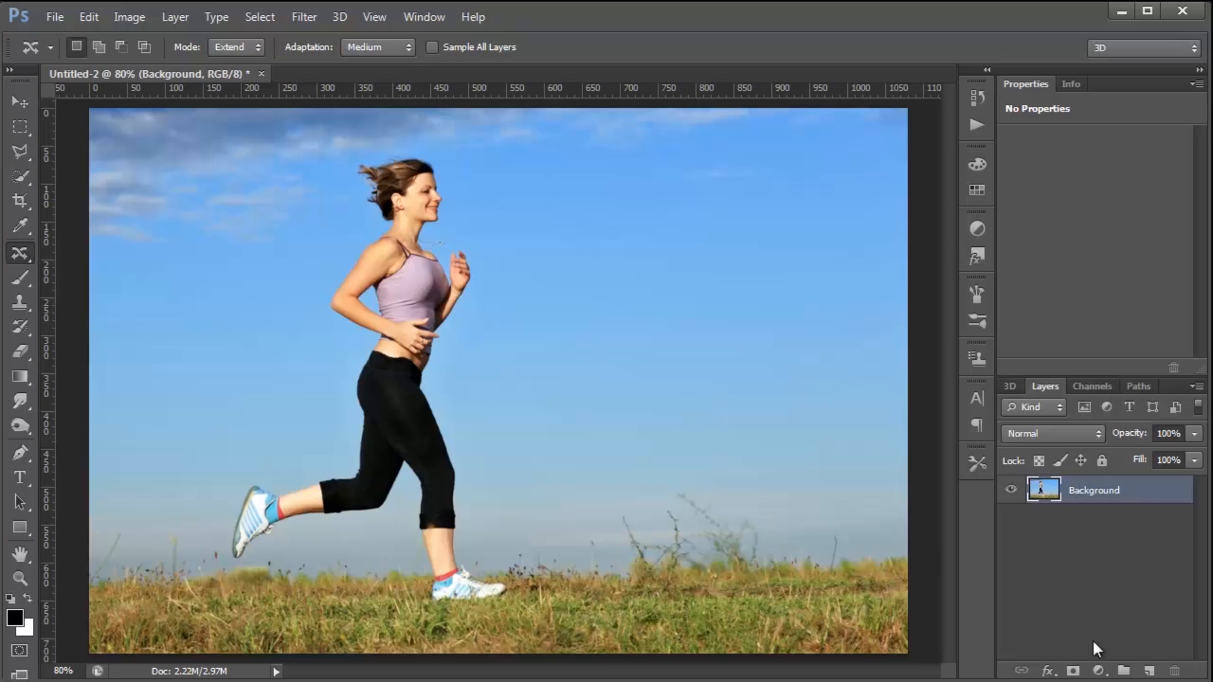
Add a new layer, enable Sample All Layers, and place an Extend-mode copy of the outlined runner on the photo's right side
{"action": "left_click", "coordinate": [1149, 671]}
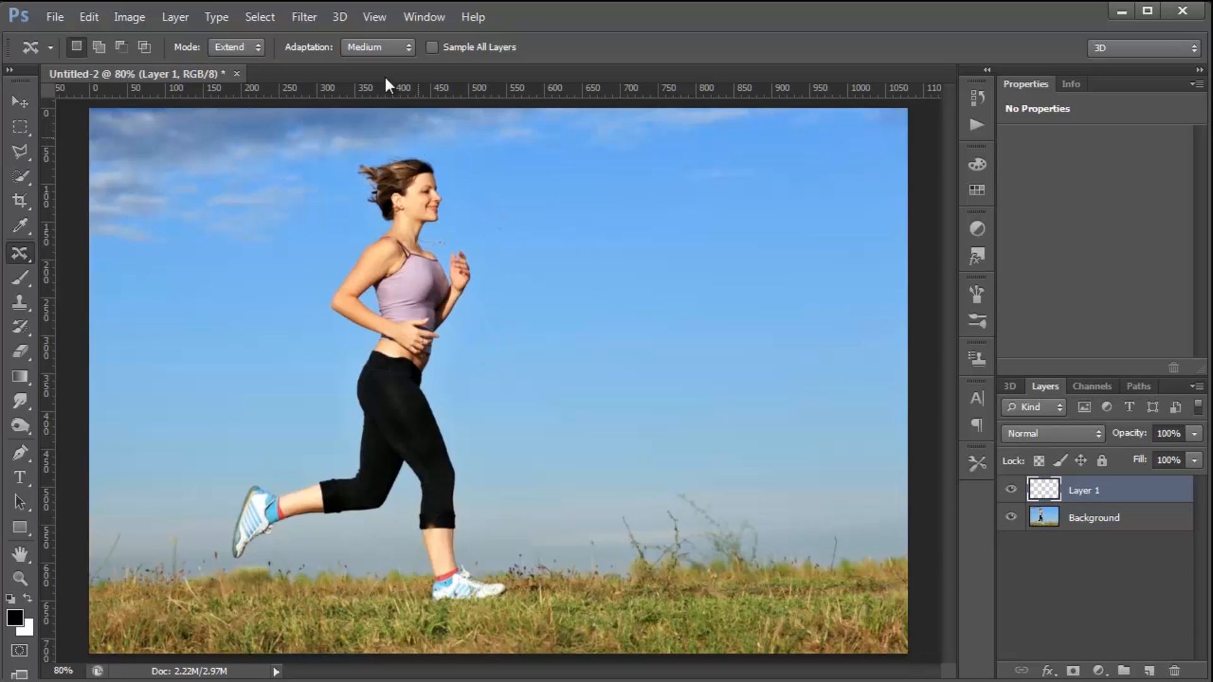
{"action": "left_click", "coordinate": [434, 46]}
{"action": "mouse_move", "coordinate": [439, 150]}
{"action": "left_mouse_down"}
{"action": "mouse_move", "coordinate": [414, 142]}
{"action": "mouse_move", "coordinate": [341, 150]}
{"action": "mouse_move", "coordinate": [342, 225]}
{"action": "mouse_move", "coordinate": [315, 280]}
{"action": "mouse_move", "coordinate": [317, 443]}
{"action": "mouse_move", "coordinate": [268, 458]}
{"action": "mouse_move", "coordinate": [234, 487]}
{"action": "mouse_move", "coordinate": [212, 552]}
{"action": "mouse_move", "coordinate": [243, 584]}
{"action": "mouse_move", "coordinate": [335, 586]}
{"action": "mouse_move", "coordinate": [461, 626]}
{"action": "mouse_move", "coordinate": [524, 602]}
{"action": "mouse_move", "coordinate": [492, 358]}
{"action": "mouse_move", "coordinate": [489, 212]}
{"action": "mouse_move", "coordinate": [439, 150]}
{"action": "left_mouse_up"}
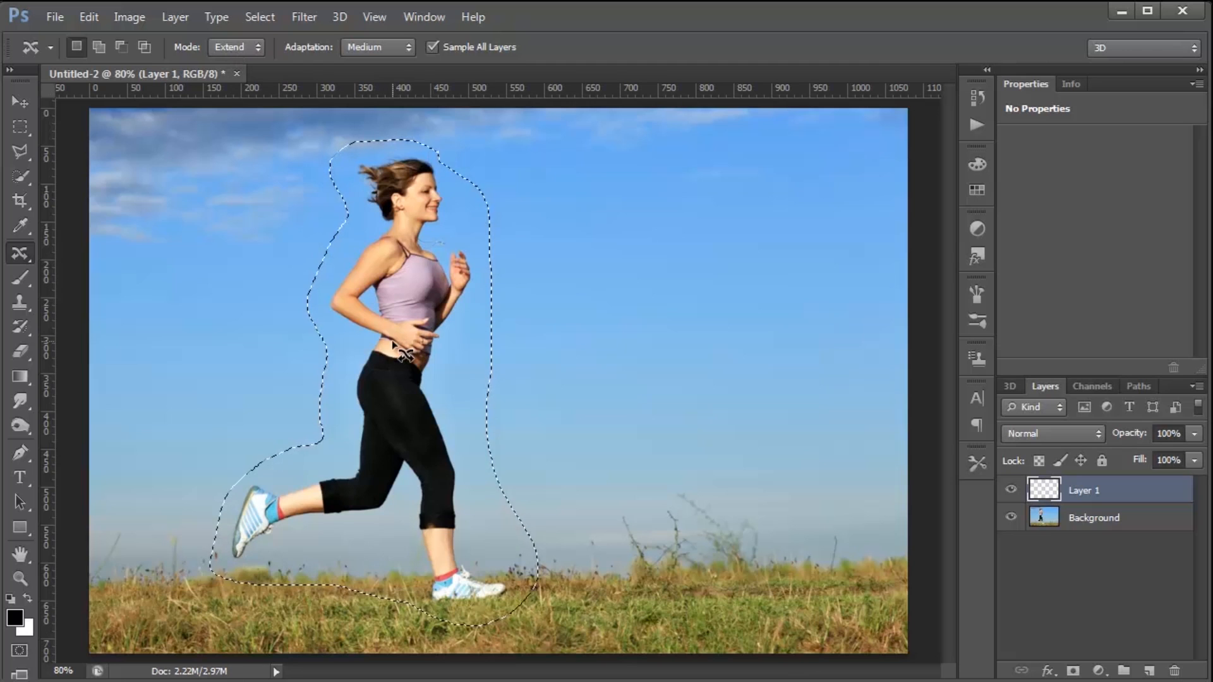
{"action": "left_click_drag", "start_coordinate": [398, 341], "coordinate": [751, 375]}
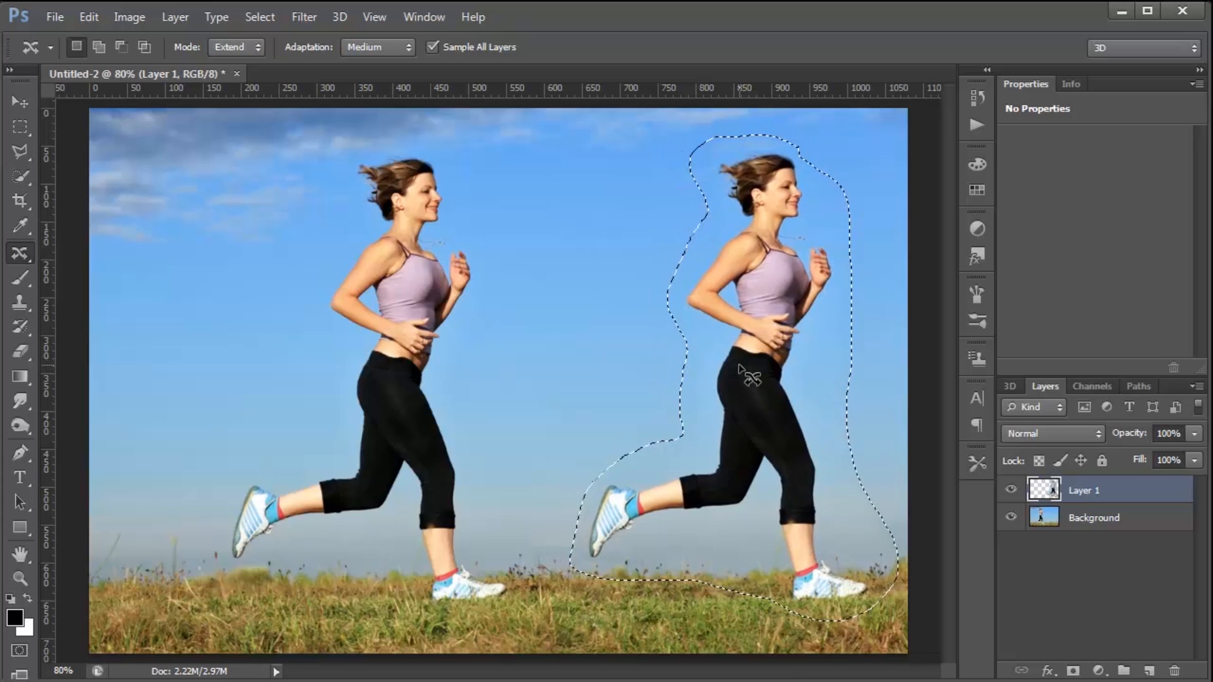
{"action": "key", "text": "ctrl+d"}
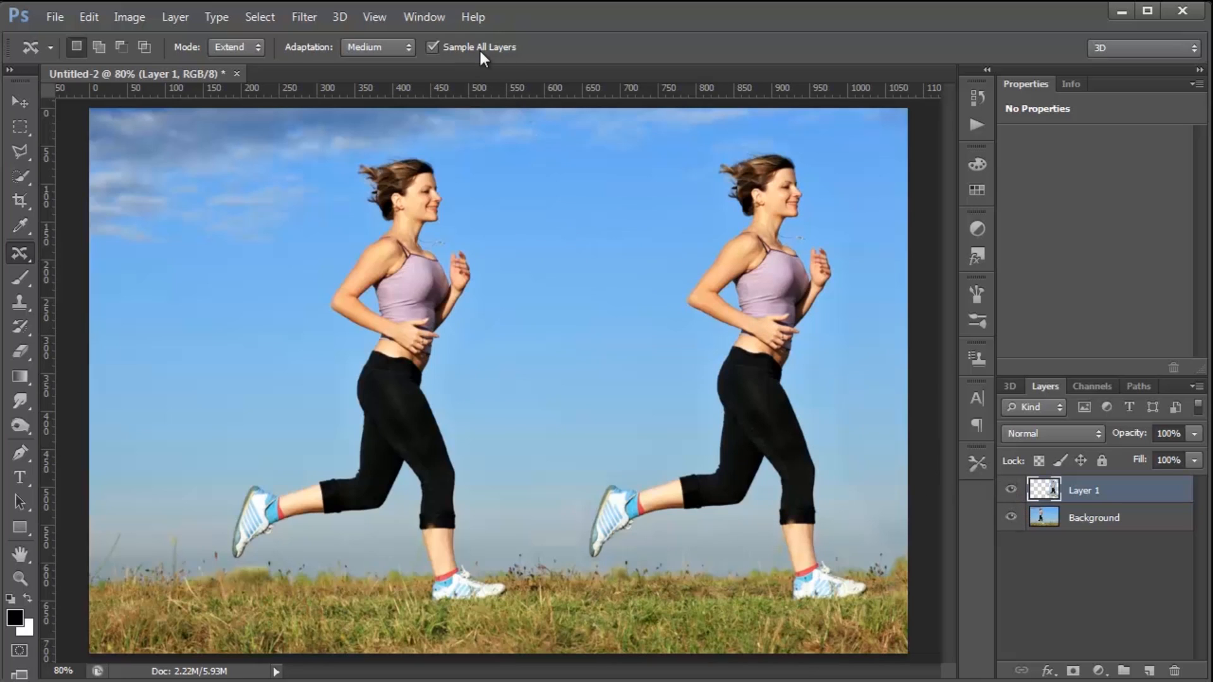
Toggle the visibility of the layer holding the copied runner to compare, and delete that layer
{"action": "left_click", "coordinate": [1011, 490]}
{"action": "left_click", "coordinate": [1011, 490]}
{"action": "left_click", "coordinate": [1011, 490]}
{"action": "left_click", "coordinate": [1011, 490]}
{"action": "left_click", "coordinate": [1011, 490]}
{"action": "left_click", "coordinate": [1011, 490]}
{"action": "left_click_drag", "start_coordinate": [1046, 492], "coordinate": [1174, 669]}
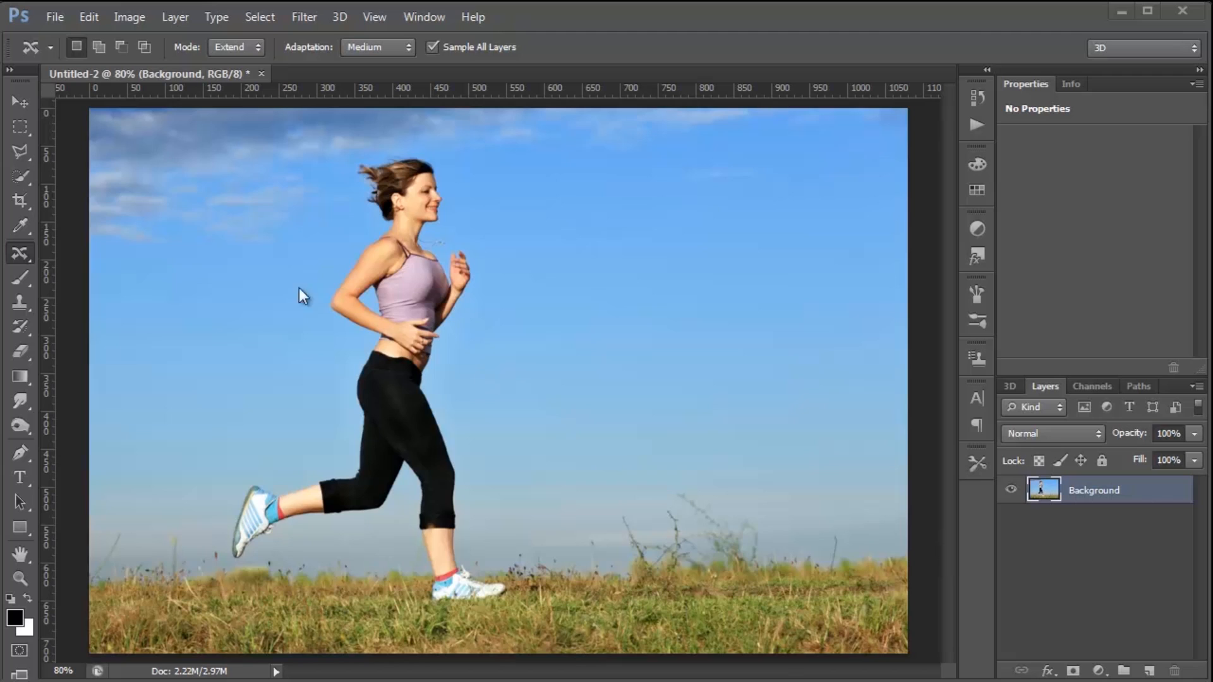
Remove the outlined runner using the Patch tool set to Content-Aware, sampling the empty sky and grass to the right, and deselect
{"action": "right_click", "coordinate": [24, 248]}
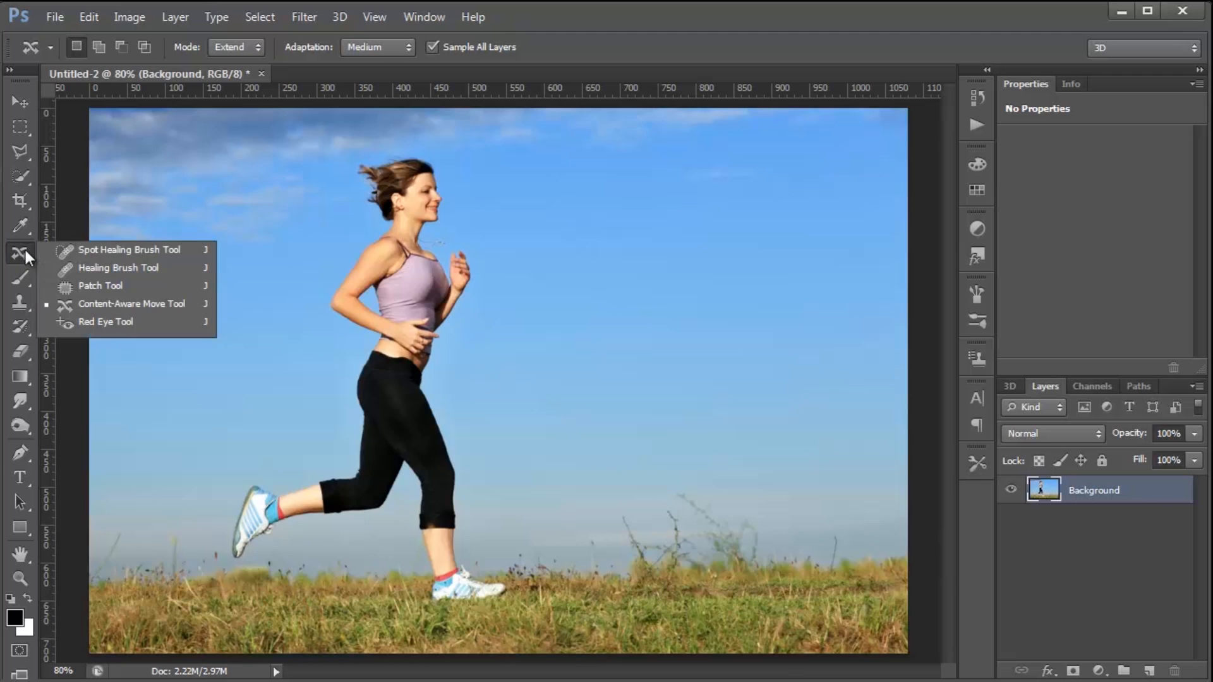
{"action": "left_click", "coordinate": [112, 288]}
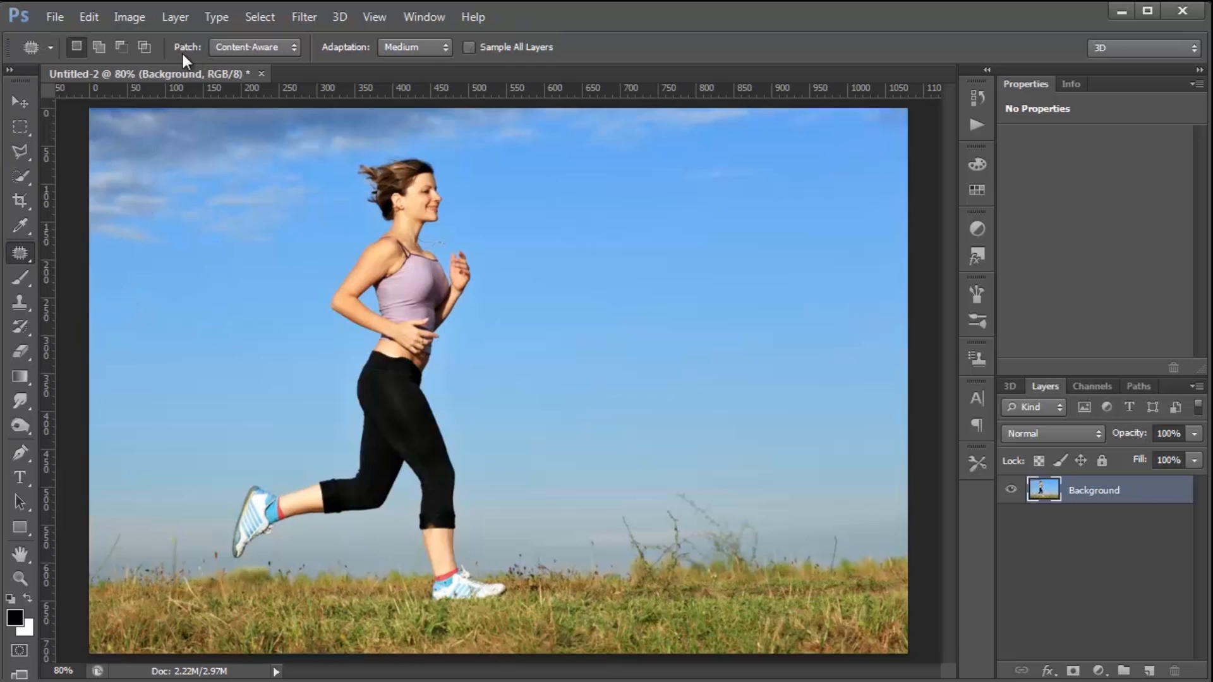
{"action": "left_click", "coordinate": [244, 54]}
{"action": "left_click", "coordinate": [241, 79]}
{"action": "mouse_move", "coordinate": [393, 310]}
{"action": "left_mouse_down"}
{"action": "mouse_move", "coordinate": [324, 305]}
{"action": "mouse_move", "coordinate": [349, 226]}
{"action": "mouse_move", "coordinate": [338, 171]}
{"action": "mouse_move", "coordinate": [386, 138]}
{"action": "mouse_move", "coordinate": [445, 144]}
{"action": "mouse_move", "coordinate": [491, 253]}
{"action": "mouse_move", "coordinate": [487, 341]}
{"action": "mouse_move", "coordinate": [473, 369]}
{"action": "mouse_move", "coordinate": [483, 538]}
{"action": "mouse_move", "coordinate": [520, 598]}
{"action": "mouse_move", "coordinate": [489, 619]}
{"action": "mouse_move", "coordinate": [425, 611]}
{"action": "mouse_move", "coordinate": [385, 546]}
{"action": "mouse_move", "coordinate": [219, 576]}
{"action": "mouse_move", "coordinate": [212, 508]}
{"action": "mouse_move", "coordinate": [255, 458]}
{"action": "mouse_move", "coordinate": [304, 442]}
{"action": "mouse_move", "coordinate": [334, 323]}
{"action": "left_mouse_up"}
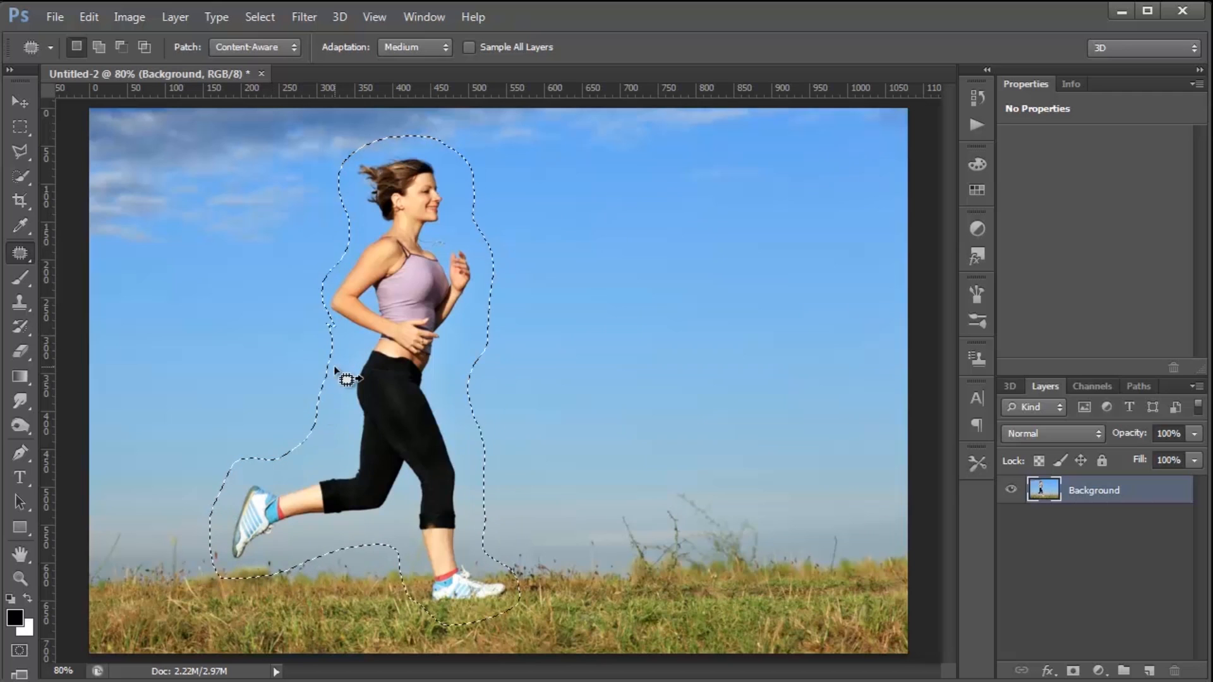
{"action": "left_click_drag", "start_coordinate": [392, 298], "coordinate": [736, 292]}
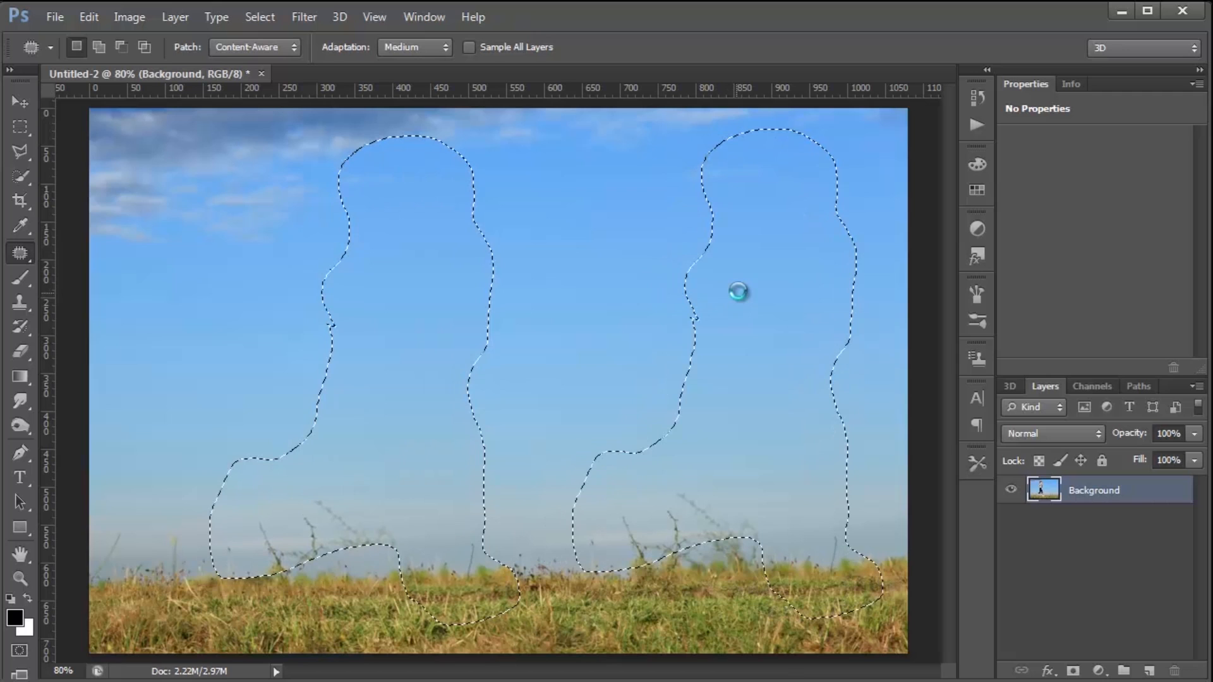
{"action": "key", "text": "ctrl+d"}
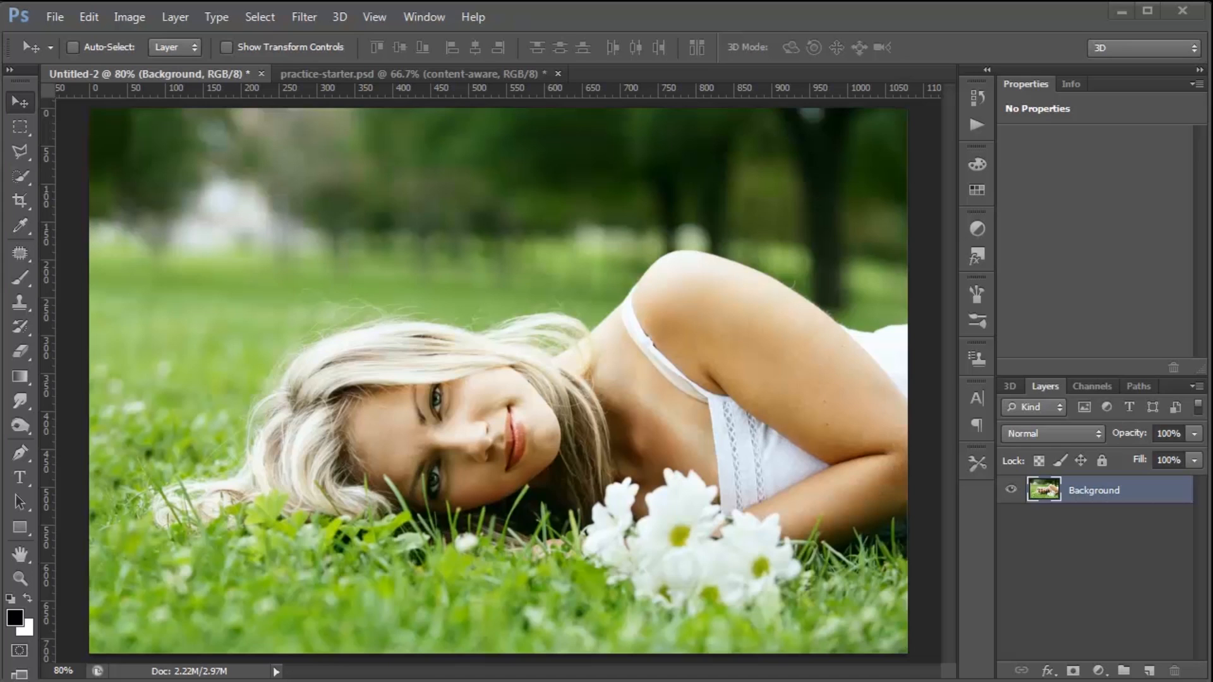
Start the Oil Paint filter on the photo of the woman in the grass, try Stylization at 0.1 and 10, and set it to 5
{"action": "left_click", "coordinate": [304, 21]}
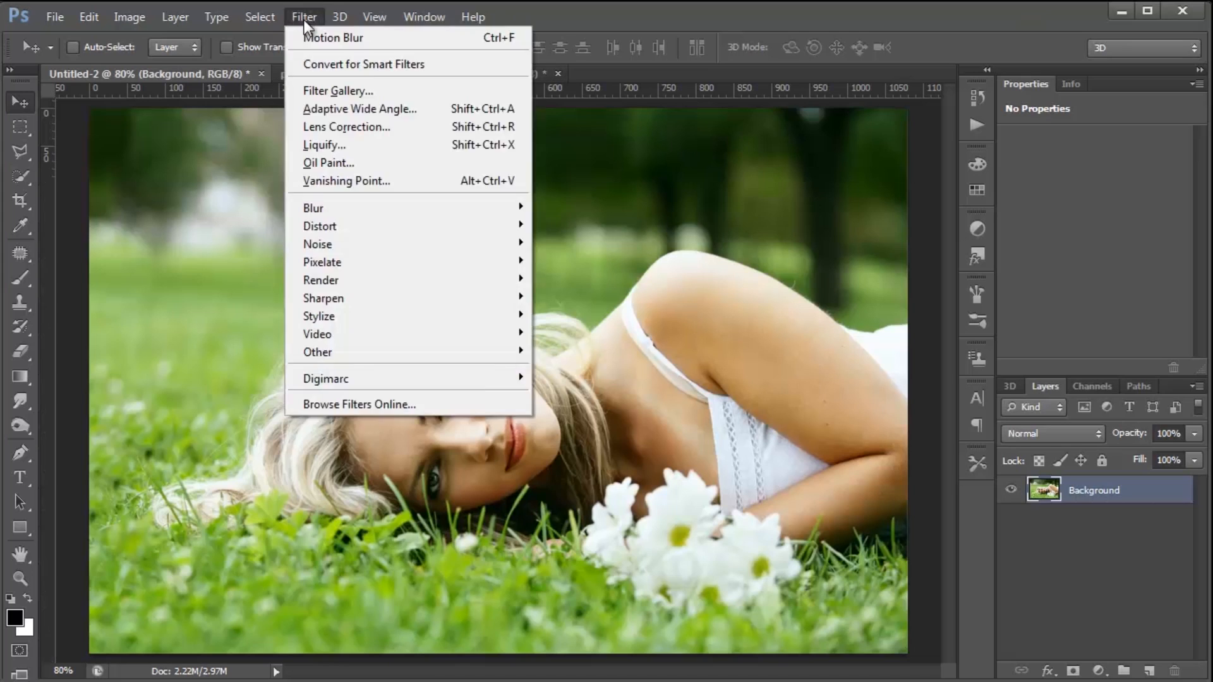
{"action": "left_click", "coordinate": [340, 166]}
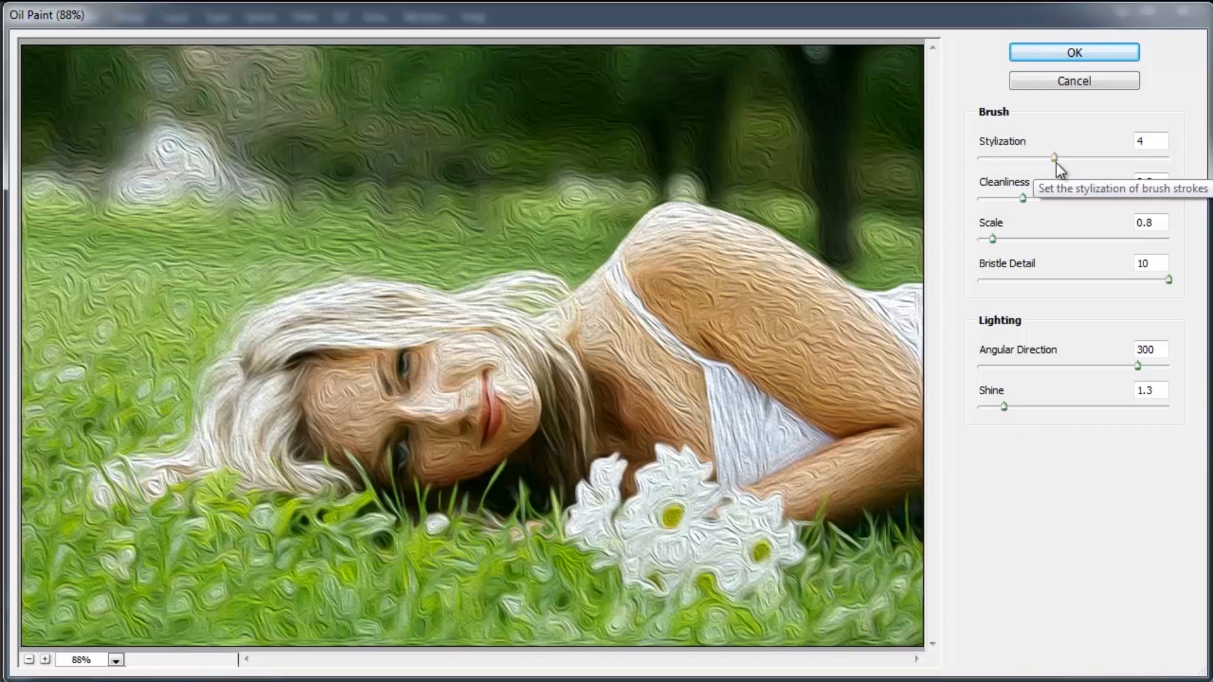
{"action": "left_click_drag", "start_coordinate": [1055, 158], "coordinate": [970, 159]}
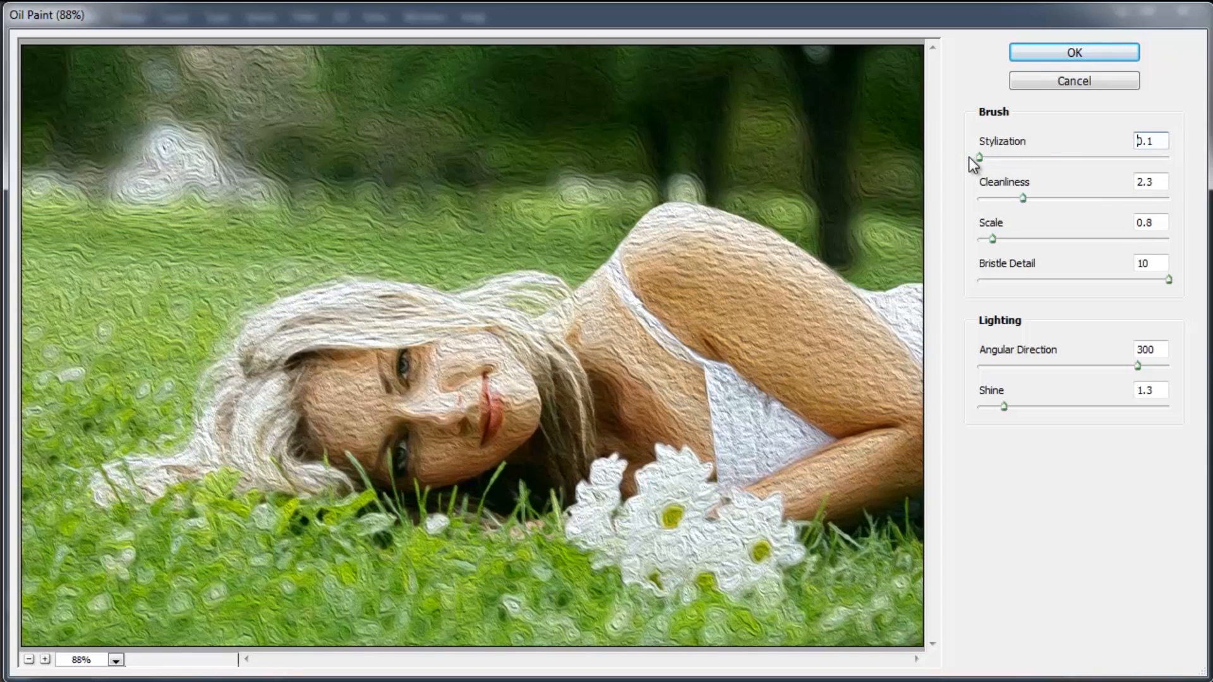
{"action": "left_click_drag", "start_coordinate": [980, 161], "coordinate": [1186, 162]}
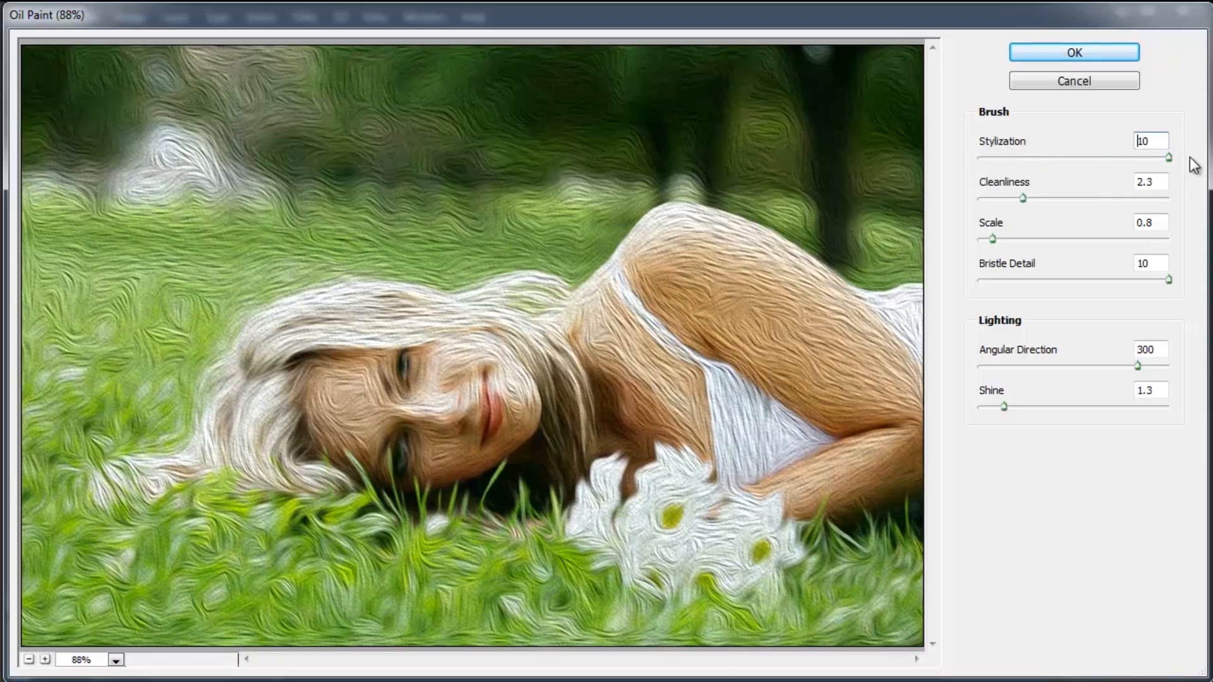
{"action": "left_click", "coordinate": [1133, 155]}
{"action": "left_click_drag", "start_coordinate": [1154, 140], "coordinate": [1100, 127]}
{"action": "type", "text": "5"}
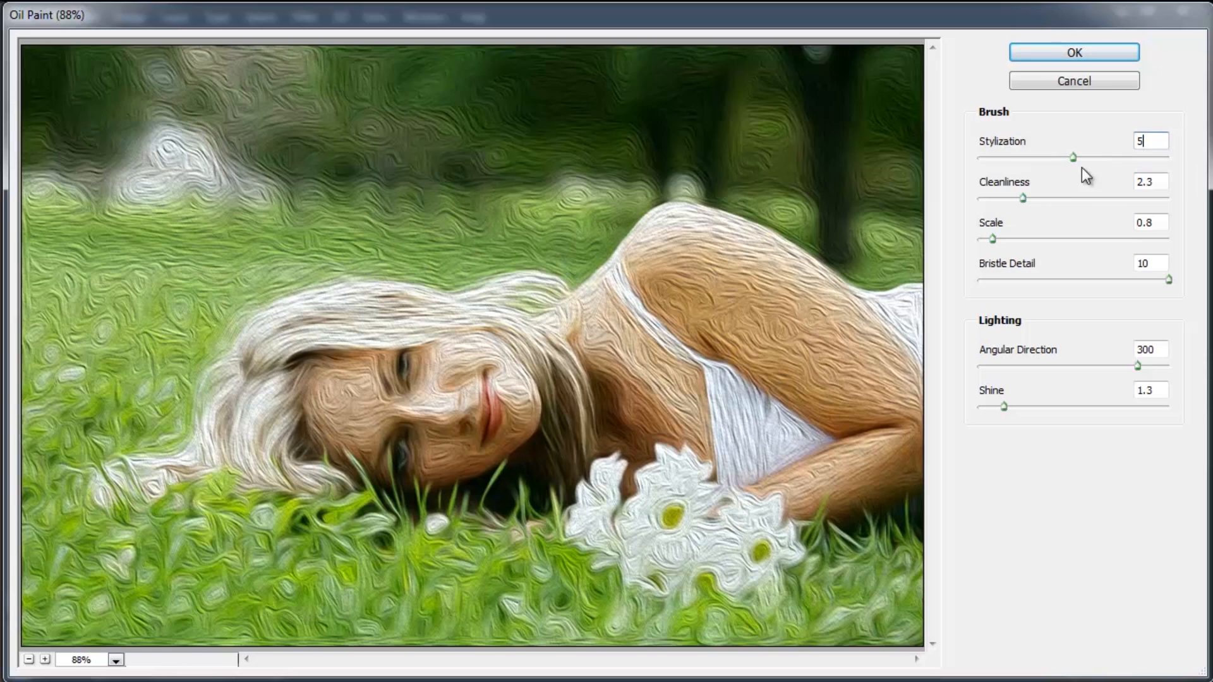
Try the brush Cleanliness at 0 and 10, and set it to 5
{"action": "left_click_drag", "start_coordinate": [1024, 196], "coordinate": [965, 198]}
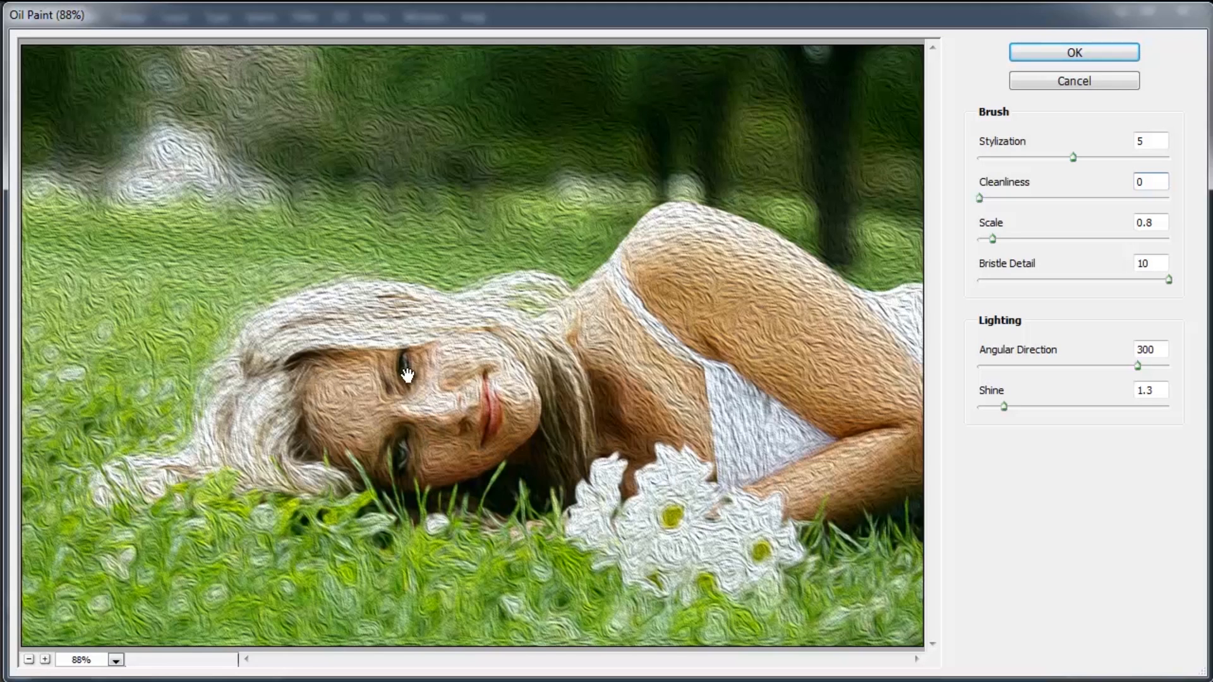
{"action": "left_click_drag", "start_coordinate": [981, 199], "coordinate": [1183, 203]}
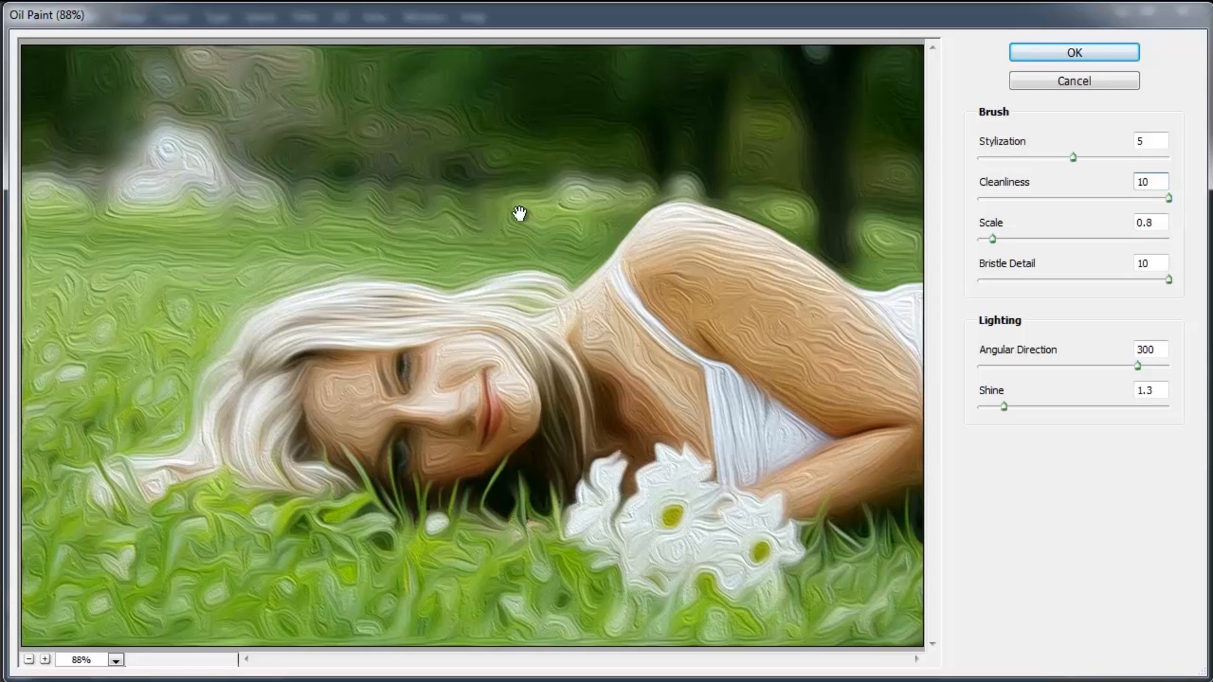
{"action": "left_click", "coordinate": [1076, 197]}
Try the brush Scale at 0.1 and 10, and set it to 5
{"action": "left_click", "coordinate": [1155, 223]}
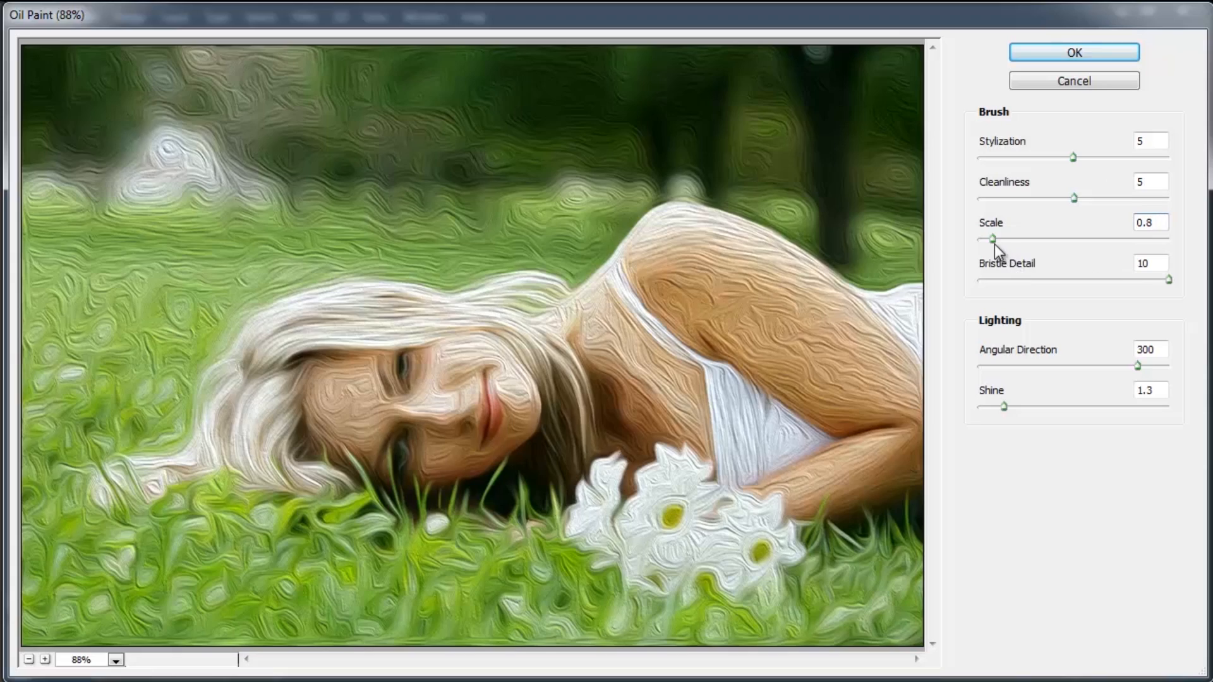
{"action": "left_click_drag", "start_coordinate": [991, 244], "coordinate": [950, 251]}
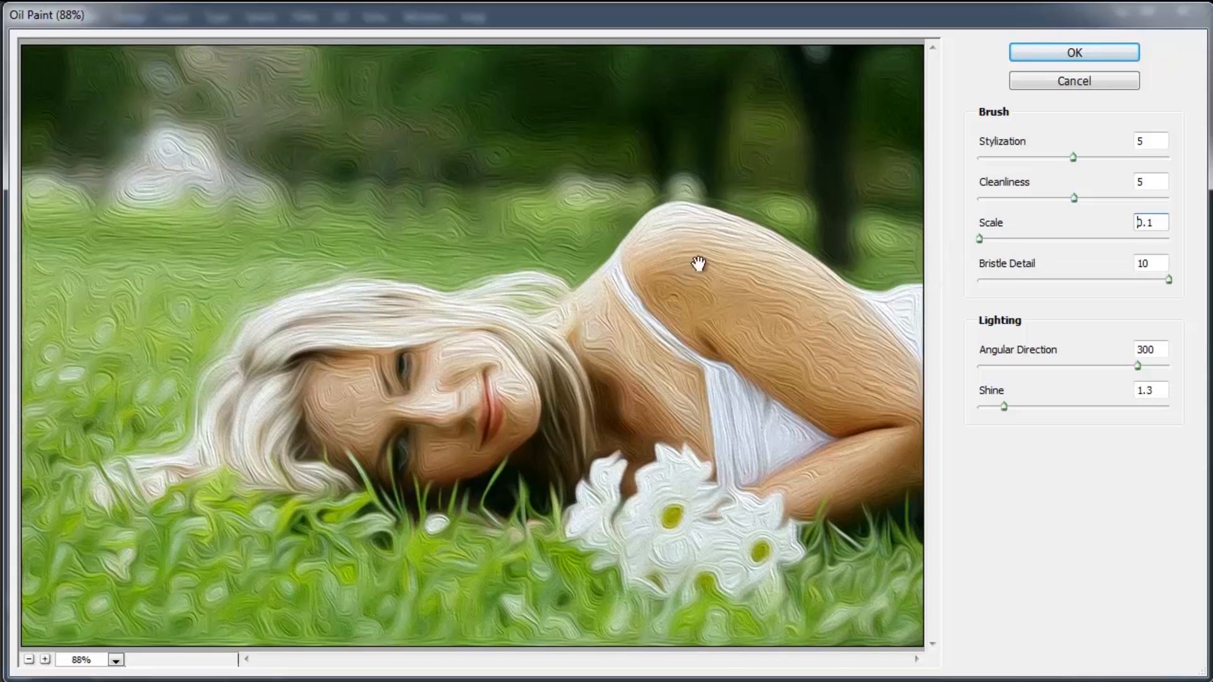
{"action": "left_click_drag", "start_coordinate": [987, 241], "coordinate": [1197, 246]}
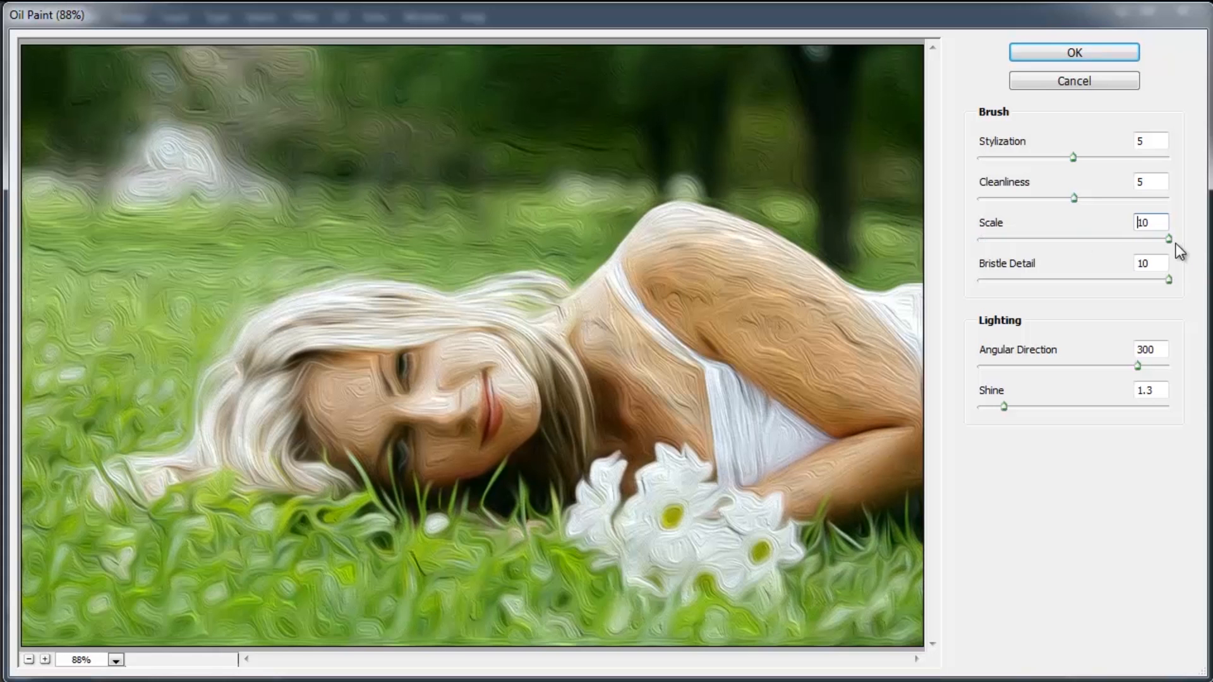
{"action": "double_click", "coordinate": [1150, 223]}
{"action": "type", "text": "5"}
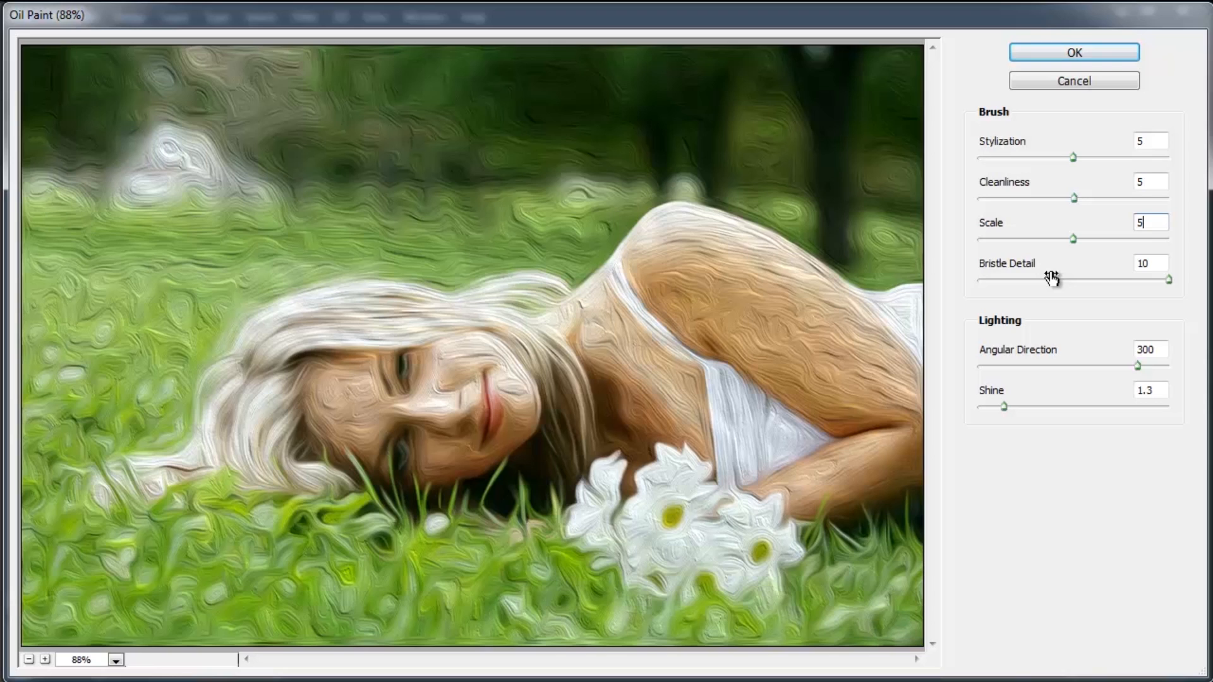
Try the brush Bristle Detail at 0, and set it to 5
{"action": "left_click", "coordinate": [1170, 280]}
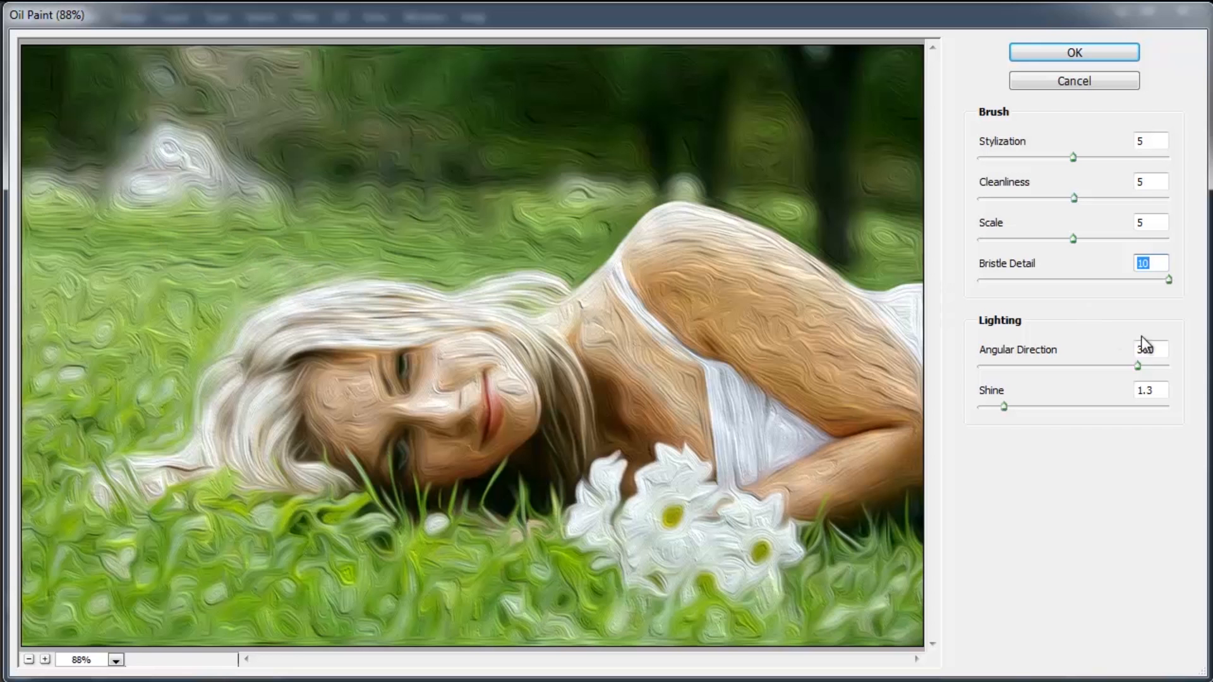
{"action": "left_click_drag", "start_coordinate": [1037, 288], "coordinate": [910, 291]}
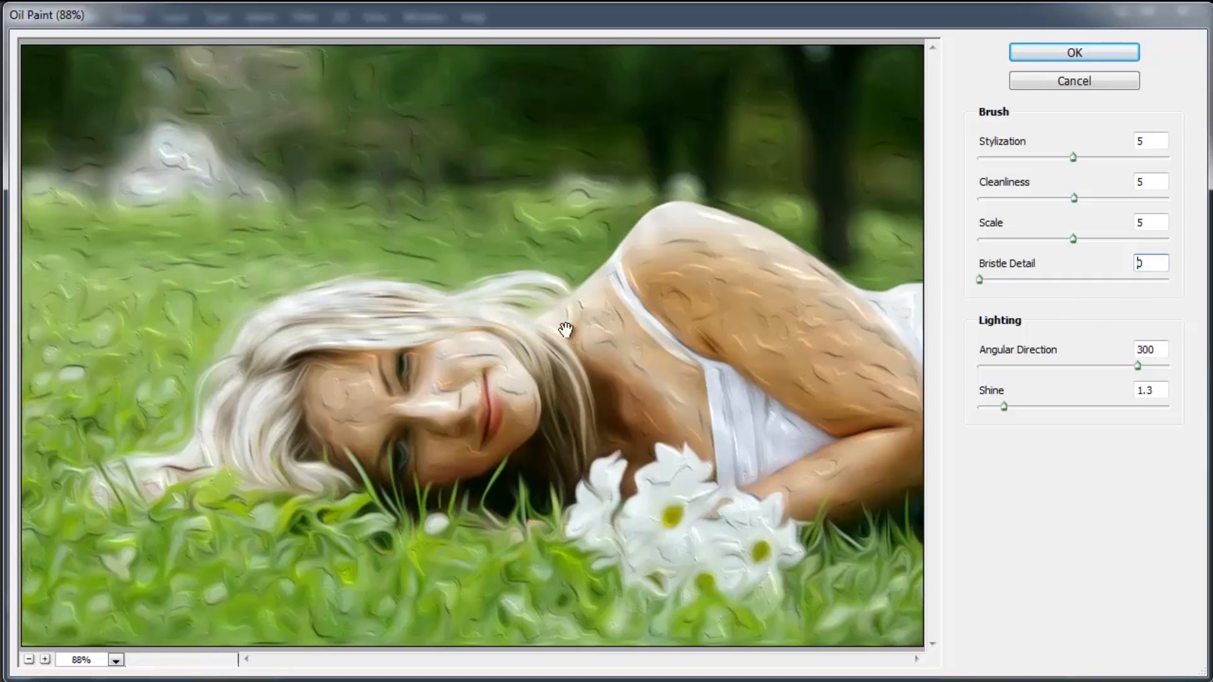
{"action": "double_click", "coordinate": [1156, 262]}
{"action": "type", "text": "5"}
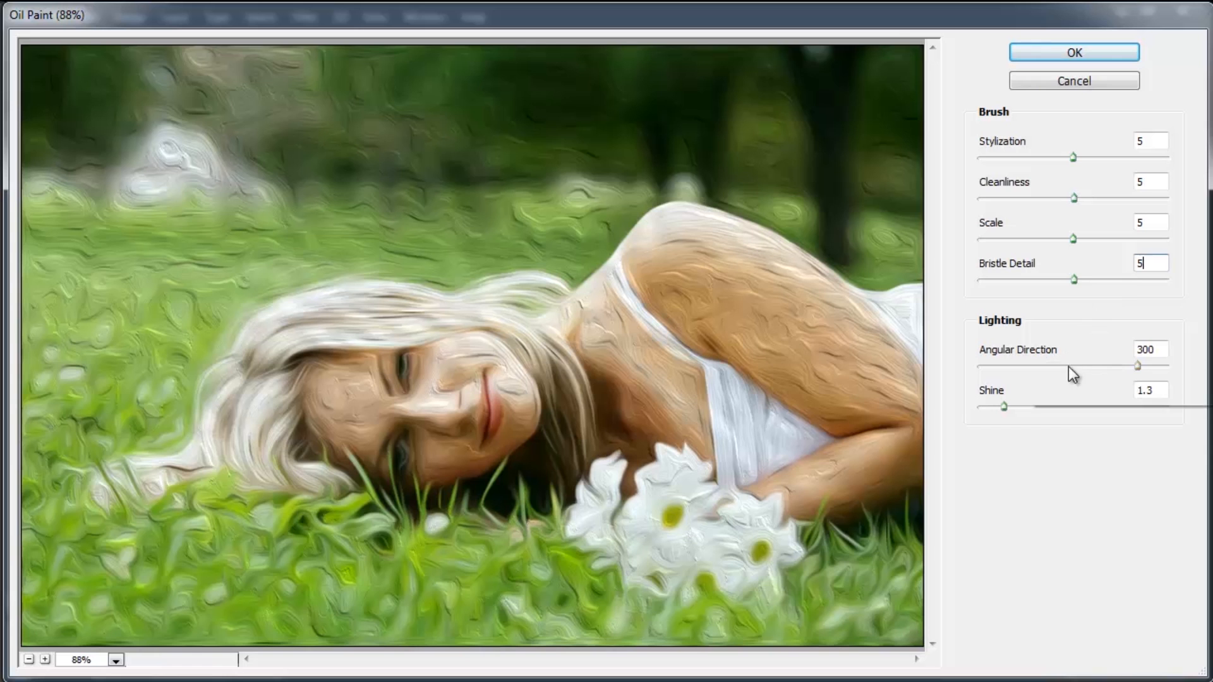
Try several lighting values, settle on Angular Direction 196.2 and Shine 0.9, and apply the Oil Paint filter
{"action": "left_click_drag", "start_coordinate": [1138, 365], "coordinate": [1004, 374]}
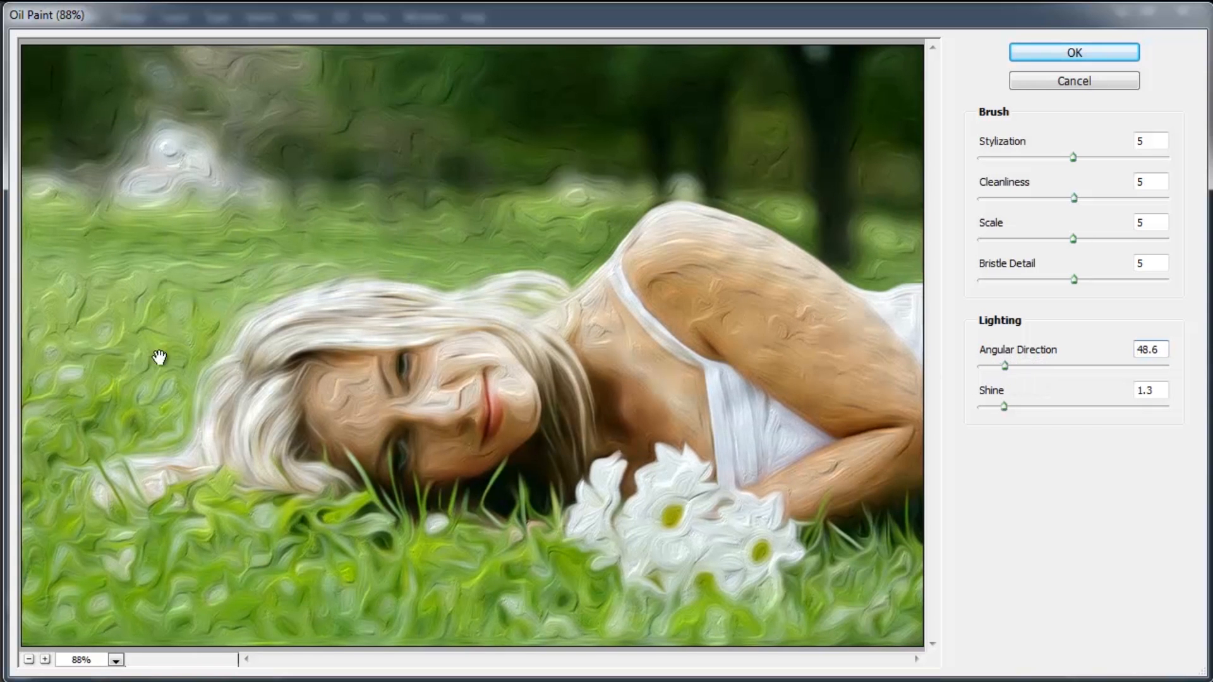
{"action": "left_click_drag", "start_coordinate": [1008, 369], "coordinate": [1084, 373]}
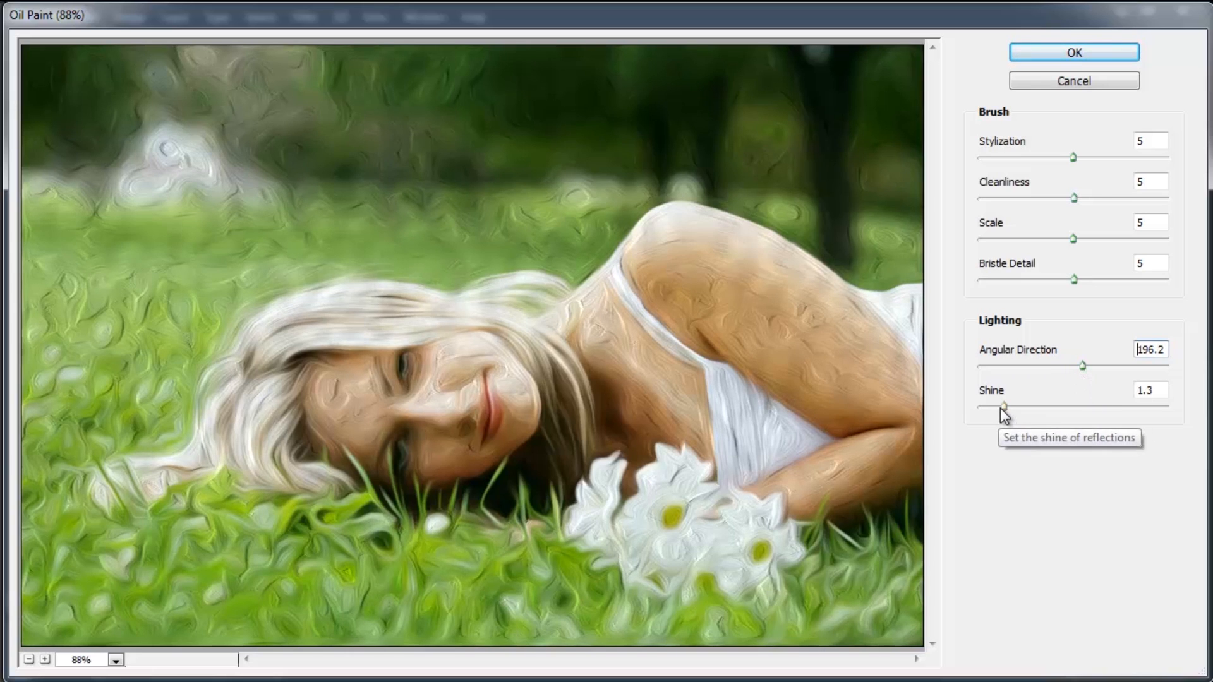
{"action": "mouse_move", "coordinate": [1003, 409]}
{"action": "left_mouse_down"}
{"action": "mouse_move", "coordinate": [951, 409]}
{"action": "mouse_move", "coordinate": [1178, 408]}
{"action": "left_mouse_up"}
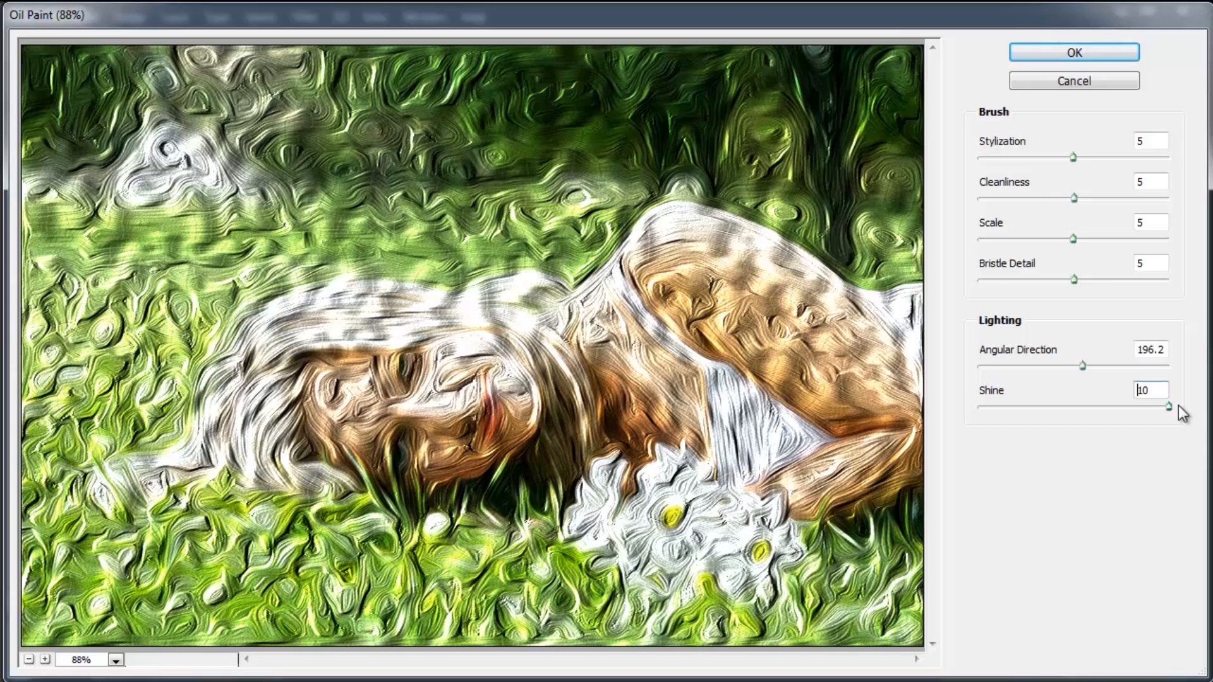
{"action": "left_click_drag", "start_coordinate": [1179, 408], "coordinate": [952, 417]}
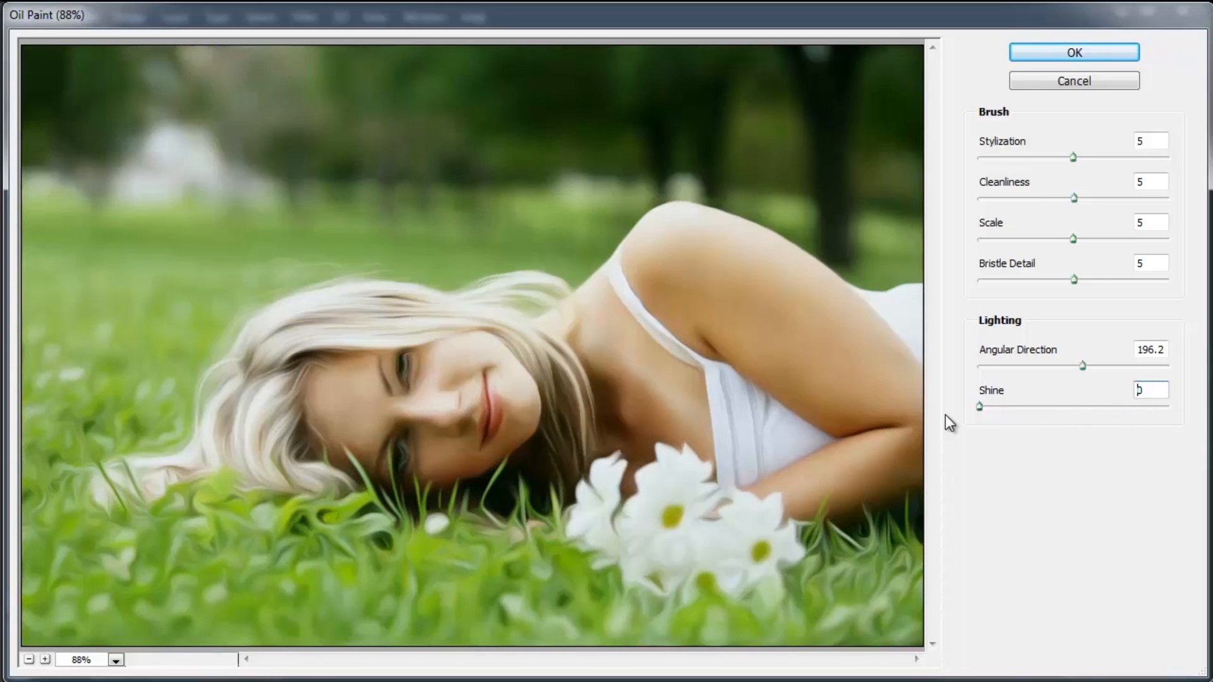
{"action": "left_click_drag", "start_coordinate": [969, 412], "coordinate": [996, 415]}
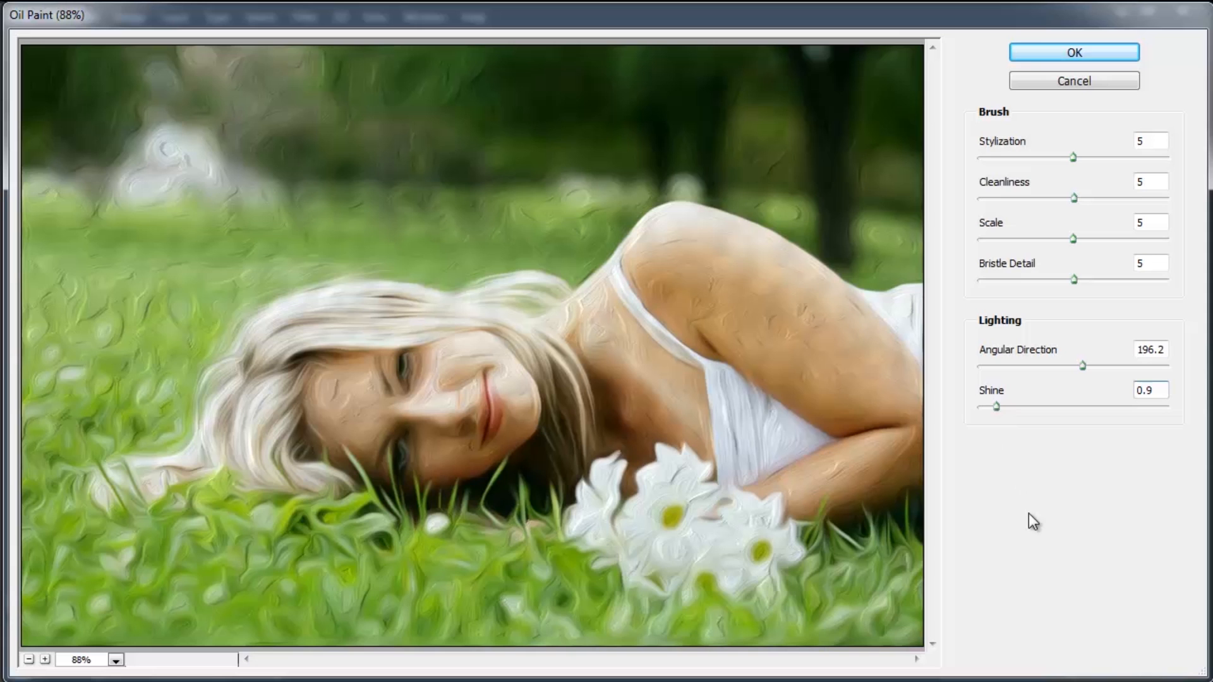
{"action": "left_click", "coordinate": [1026, 51]}
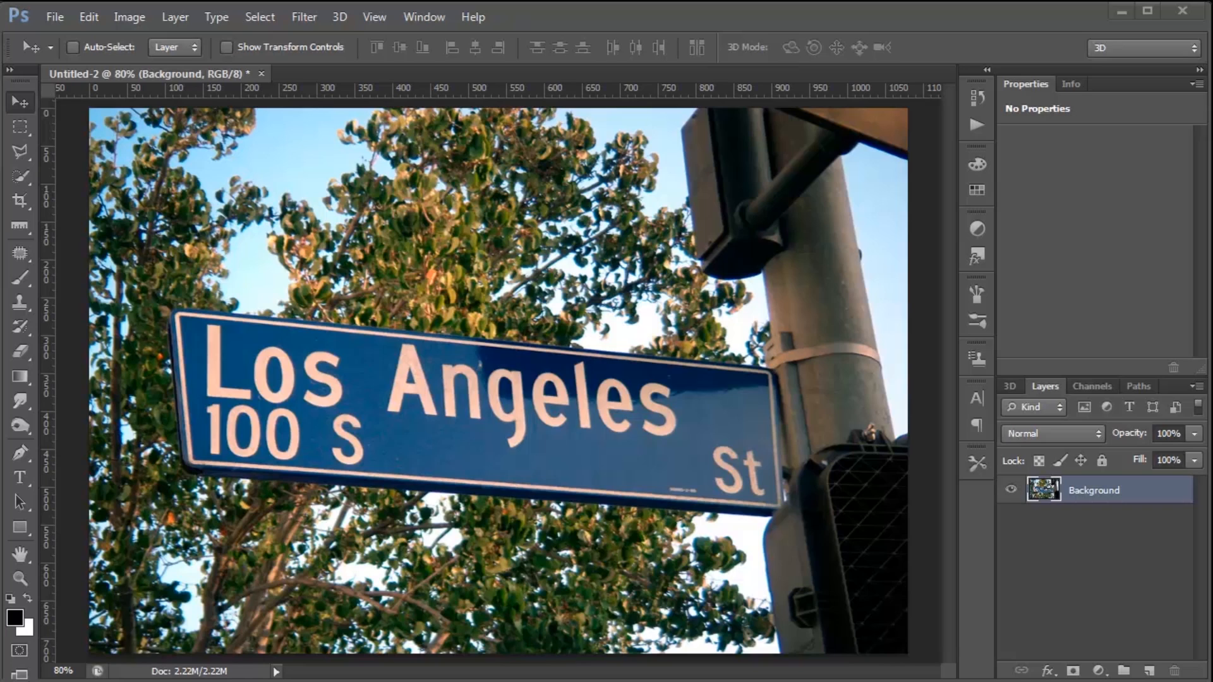
Start an unconstrained crop of the street-sign photo, pulling the crop's upper-left corner inward past the start of the sign
{"action": "left_click", "coordinate": [18, 203]}
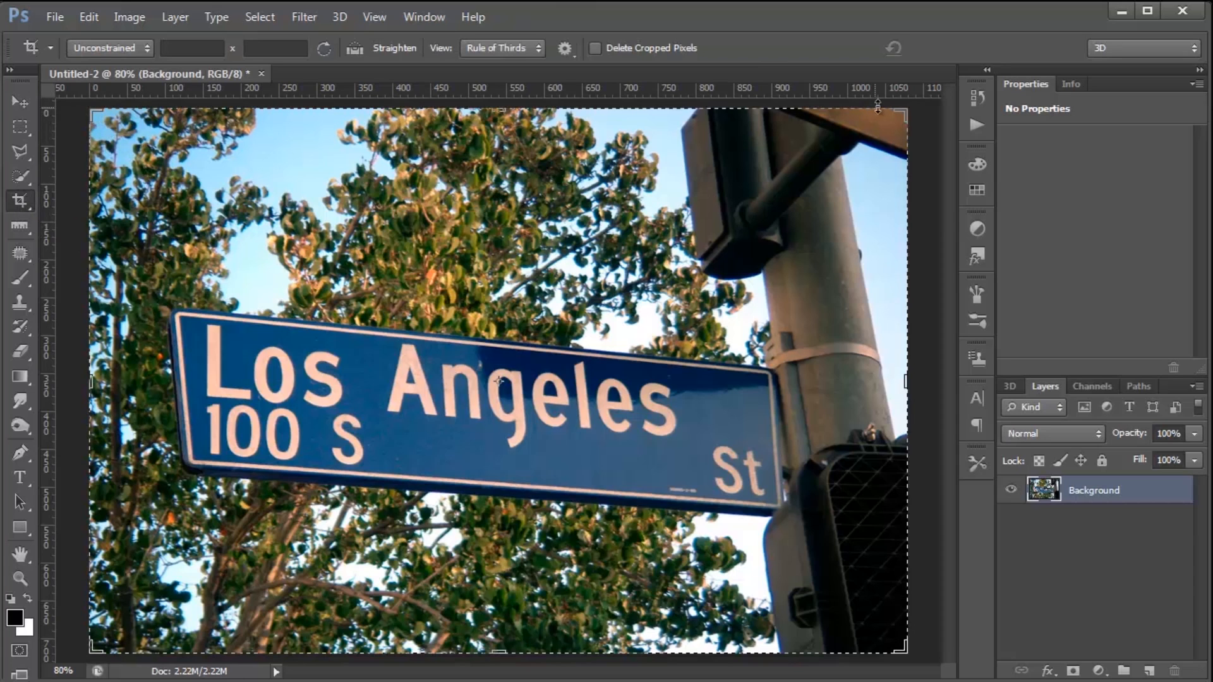
{"action": "left_click_drag", "start_coordinate": [96, 117], "coordinate": [167, 204]}
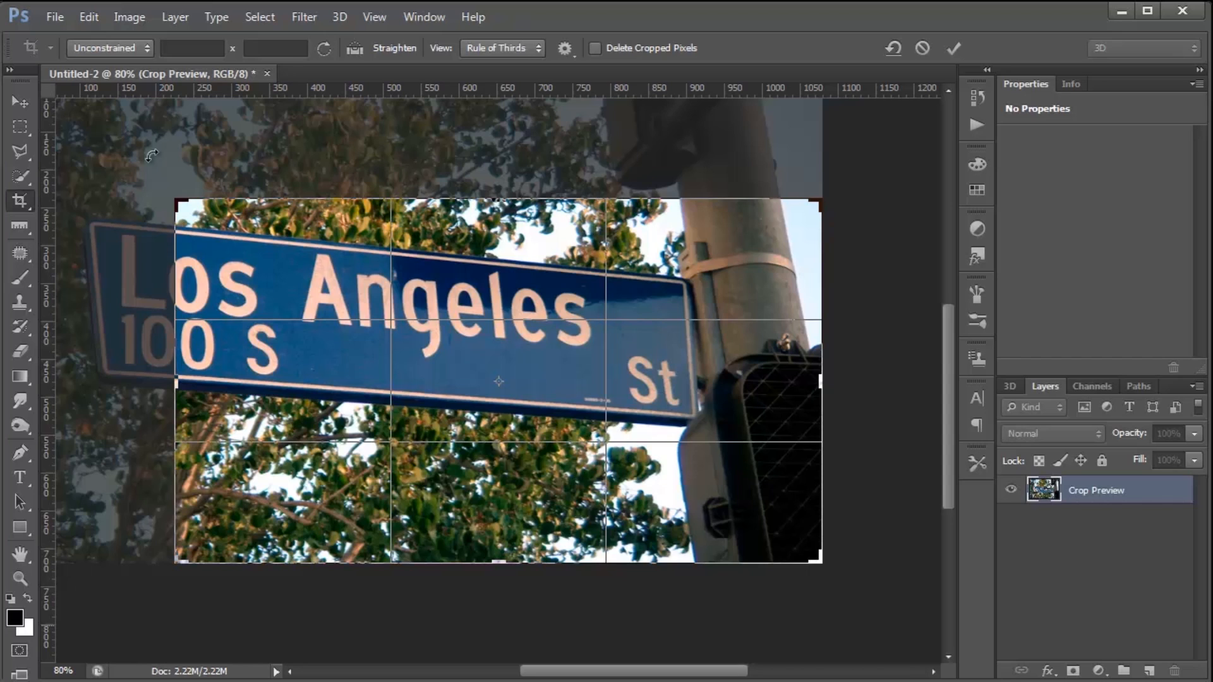
{"action": "left_click", "coordinate": [594, 49]}
Constrain the crop to 16 x 9, enlarge it to the photo's full width, and return the ratio to Unconstrained
{"action": "left_click", "coordinate": [134, 48]}
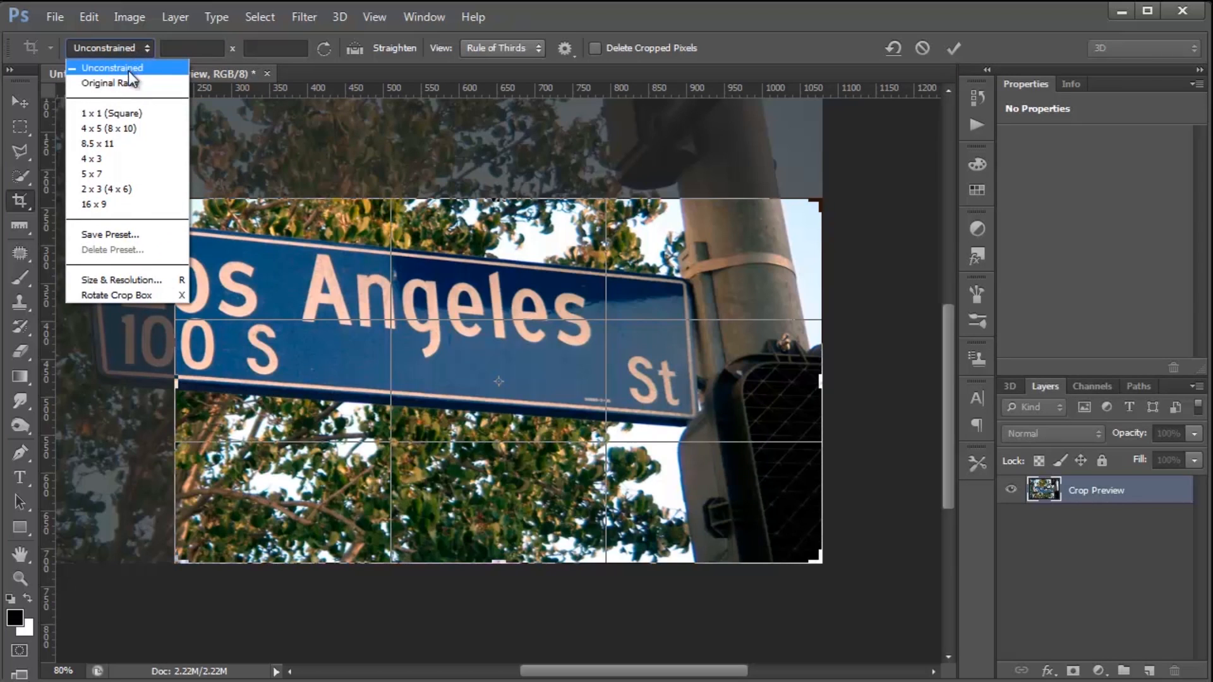
{"action": "left_click", "coordinate": [112, 204]}
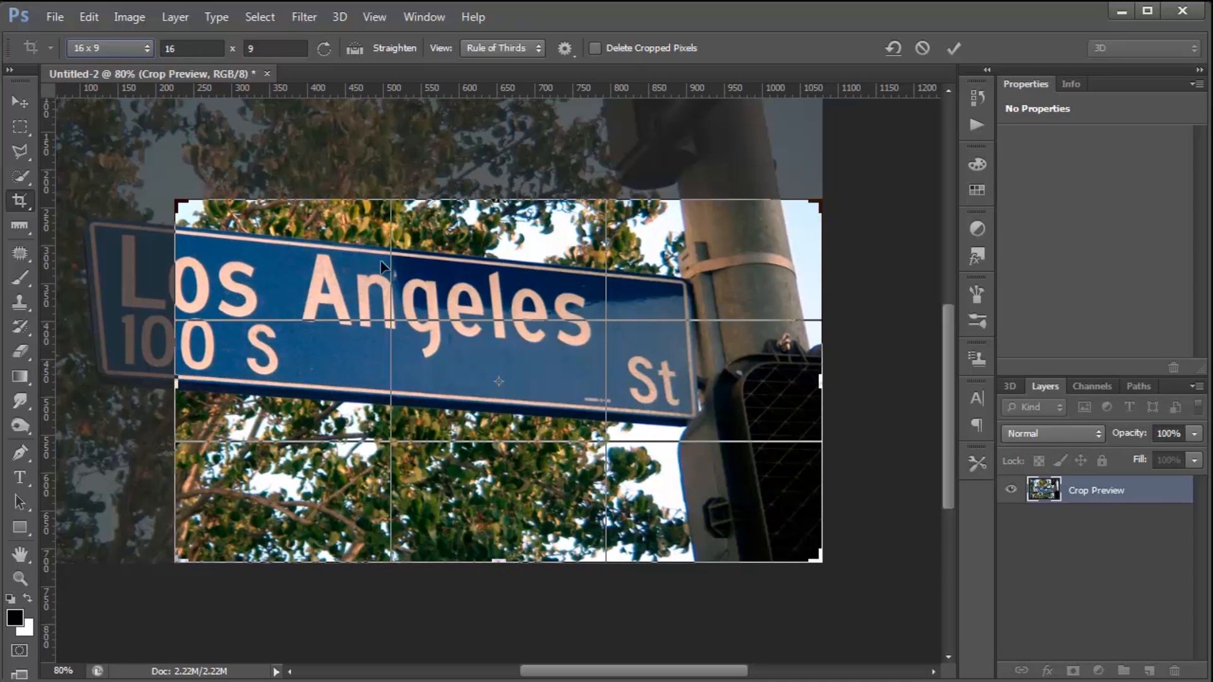
{"action": "left_click_drag", "start_coordinate": [175, 204], "coordinate": [136, 140]}
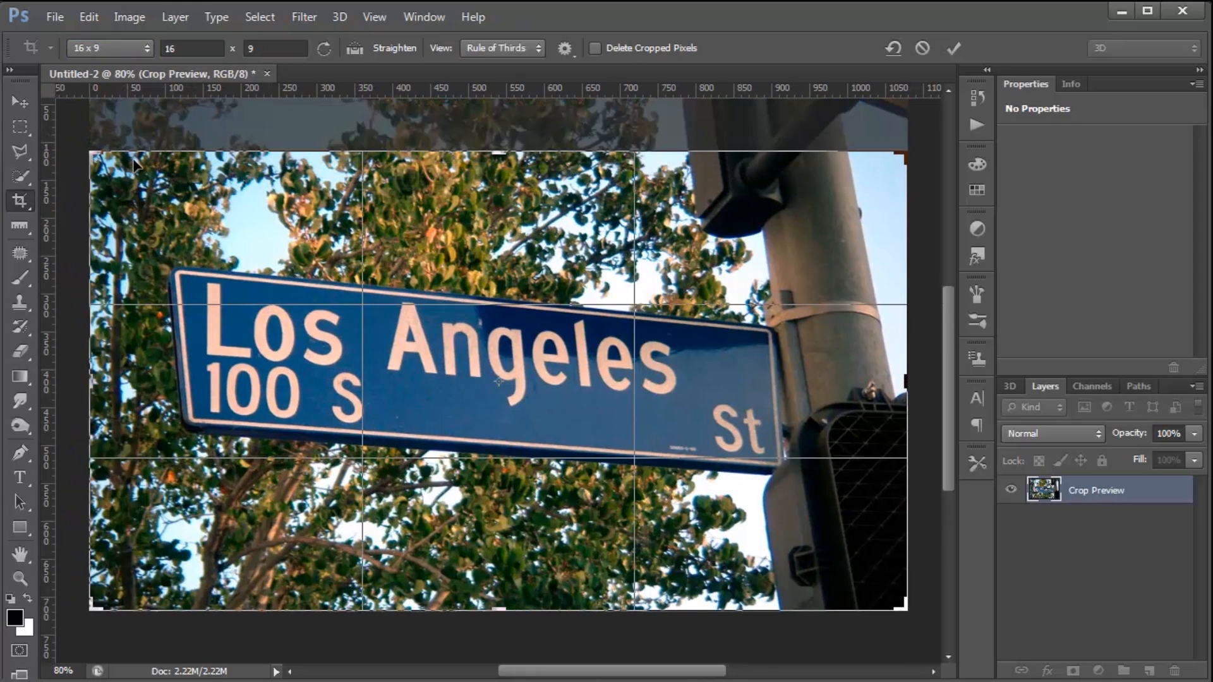
{"action": "left_click", "coordinate": [118, 51]}
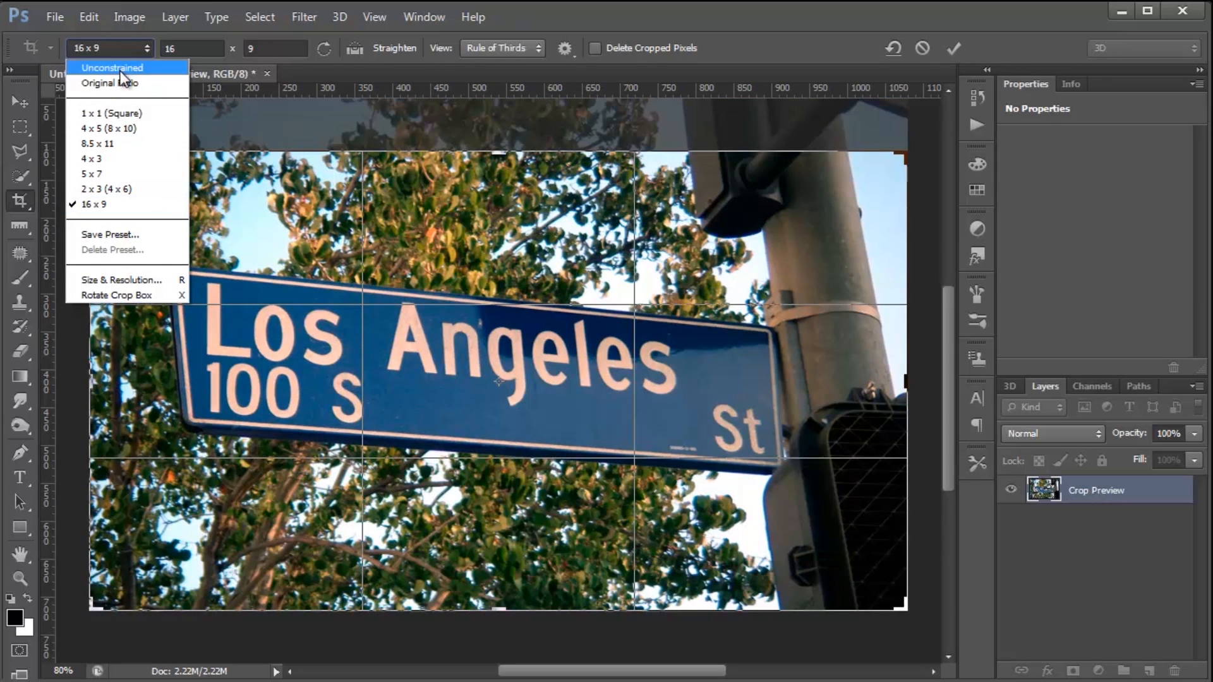
{"action": "left_click", "coordinate": [120, 71]}
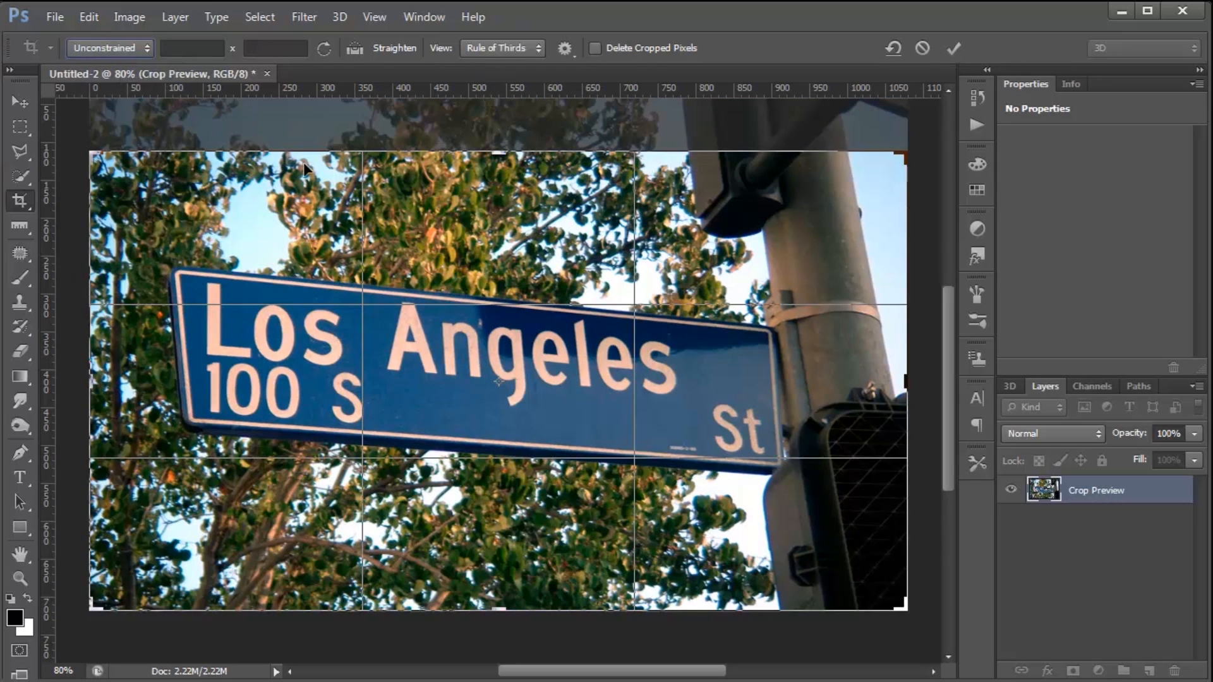
Try the Golden Ratio crop overlay and switch back to Rule of Thirds
{"action": "left_click", "coordinate": [520, 49]}
{"action": "left_click", "coordinate": [508, 125]}
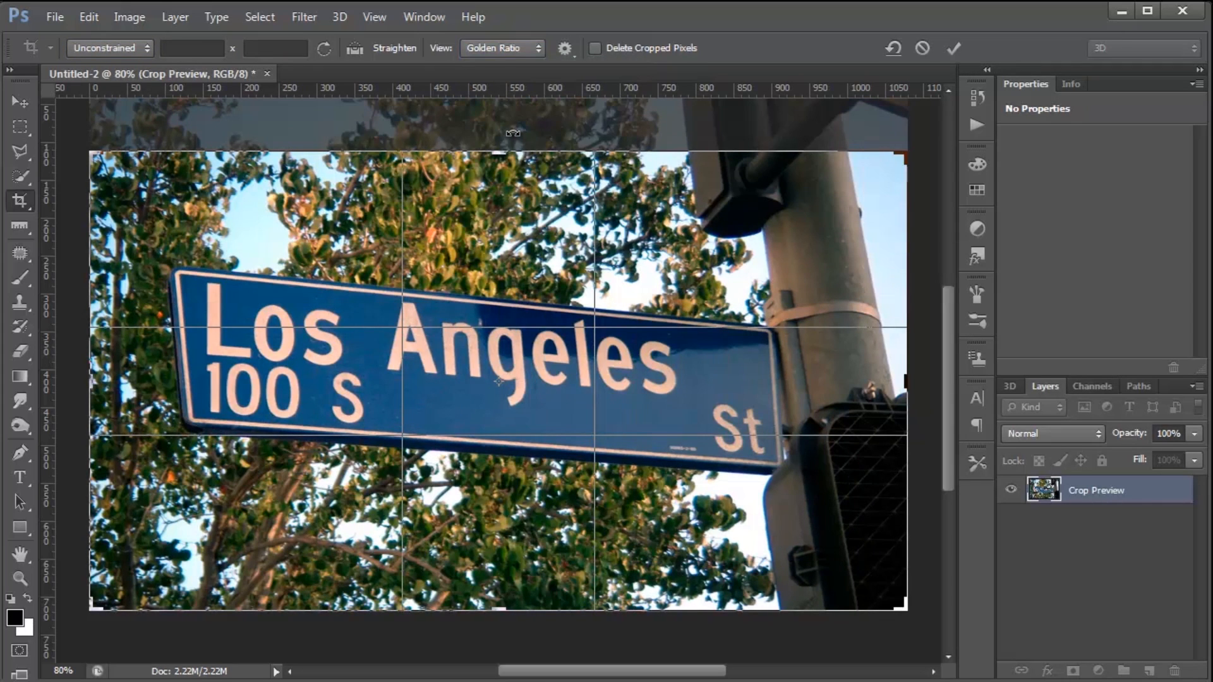
{"action": "left_click", "coordinate": [492, 50]}
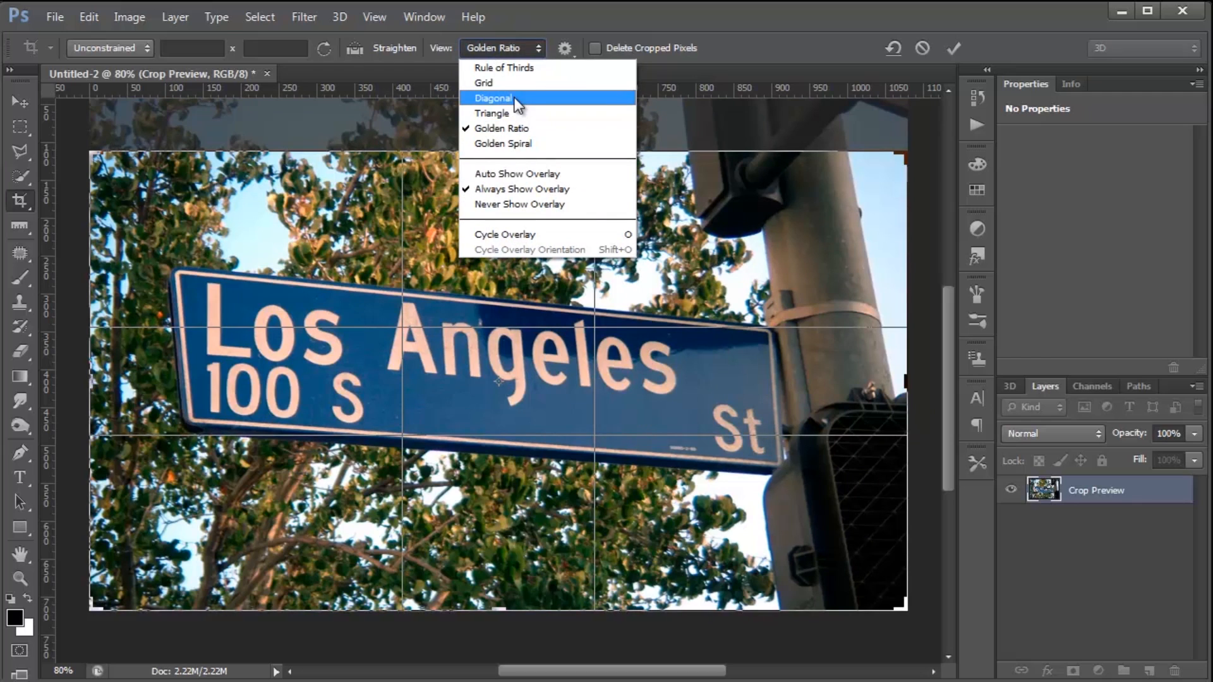
{"action": "left_click", "coordinate": [517, 70]}
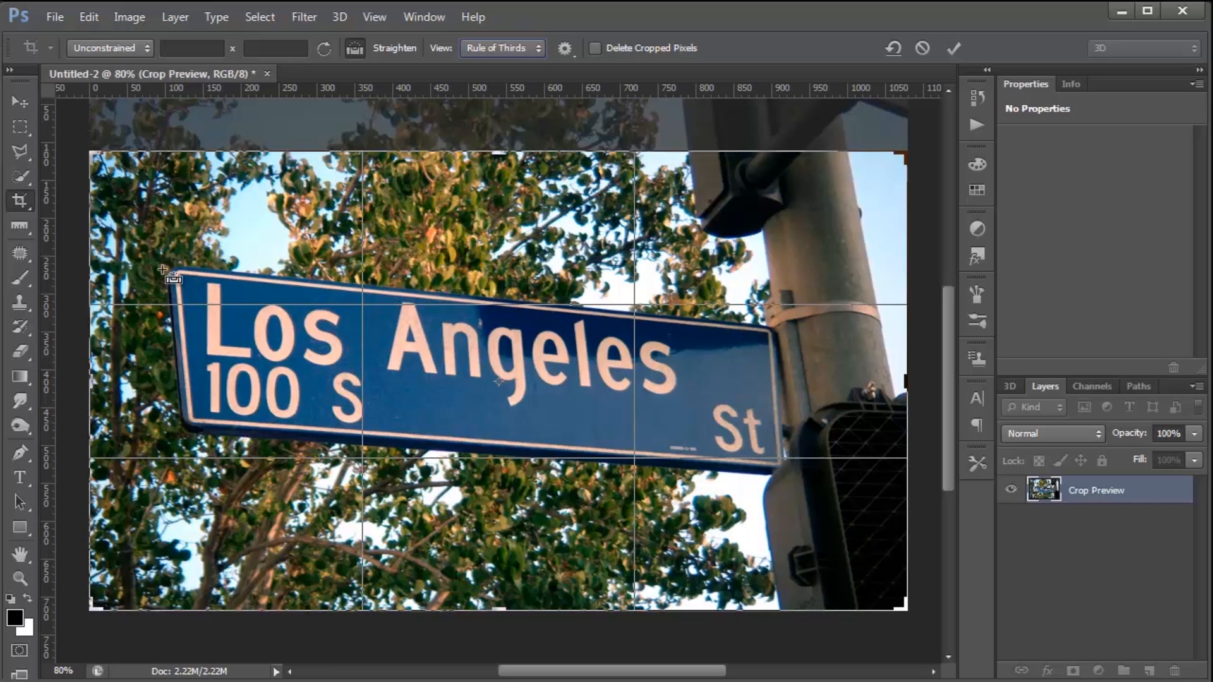
Straighten the photo along the sign's upper edge, rotate it clockwise until the sign slopes down to the right, and commit the crop
{"action": "left_click_drag", "start_coordinate": [172, 264], "coordinate": [783, 329]}
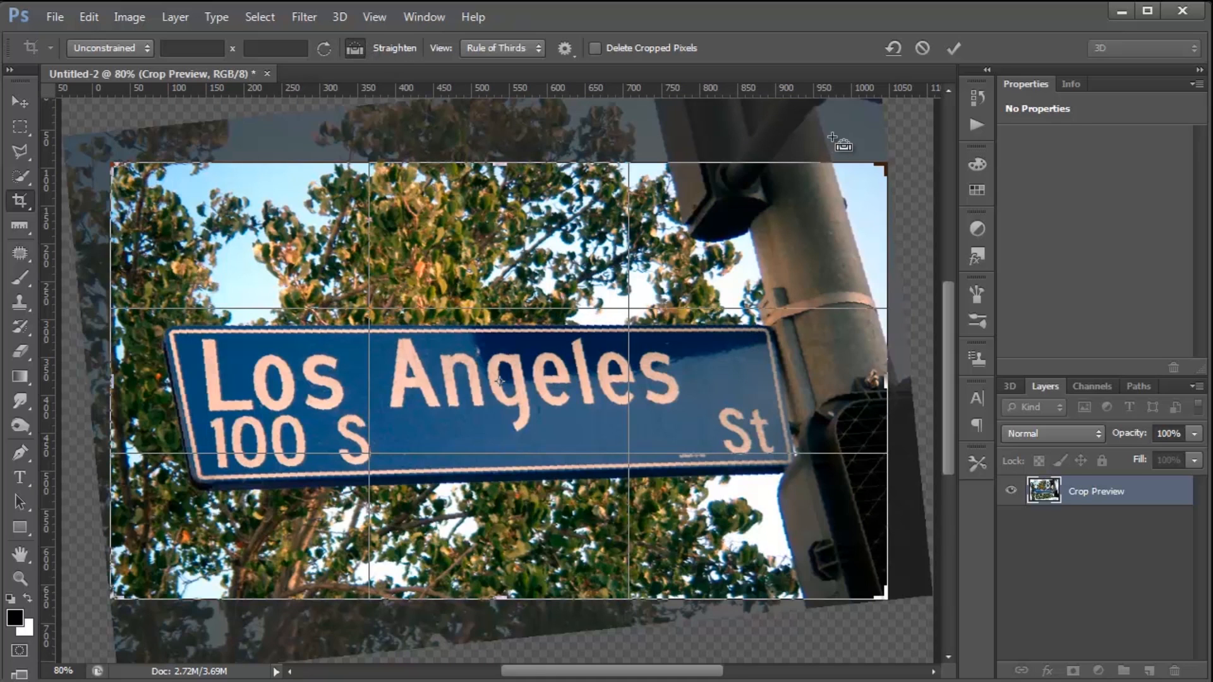
{"action": "left_click_drag", "start_coordinate": [813, 109], "coordinate": [898, 382]}
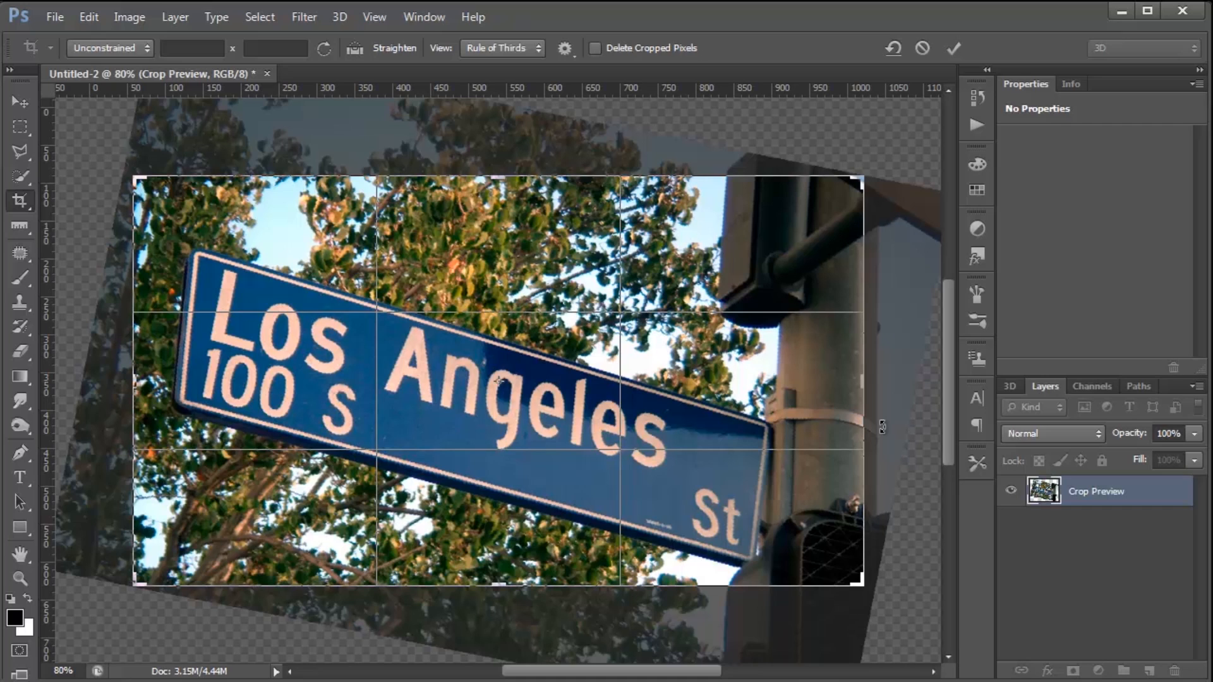
{"action": "left_click", "coordinate": [952, 50]}
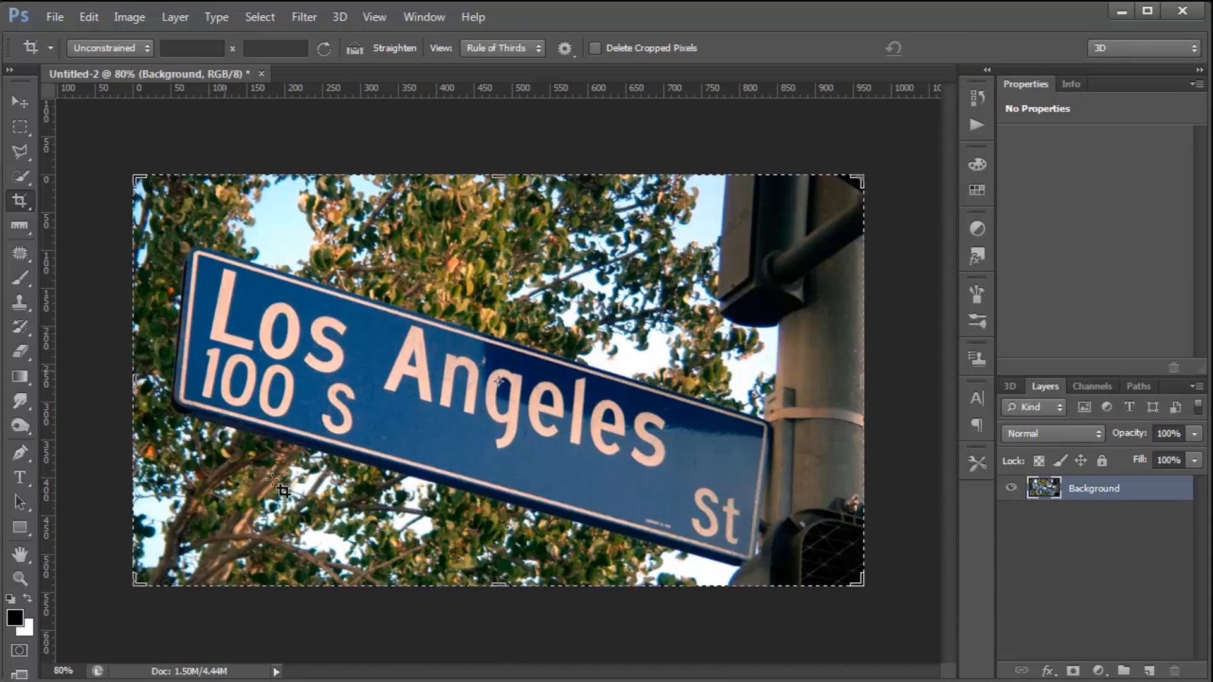
Try readjusting the committed crop by narrowing its sides, increasing its height and repositioning the photo inside it
{"action": "left_click_drag", "start_coordinate": [524, 167], "coordinate": [552, 174]}
{"action": "left_click_drag", "start_coordinate": [854, 419], "coordinate": [897, 377]}
{"action": "left_click_drag", "start_coordinate": [500, 635], "coordinate": [500, 626]}
{"action": "left_click_drag", "start_coordinate": [888, 379], "coordinate": [834, 379]}
{"action": "left_click_drag", "start_coordinate": [483, 136], "coordinate": [483, 144]}
{"action": "left_click_drag", "start_coordinate": [413, 420], "coordinate": [441, 545]}
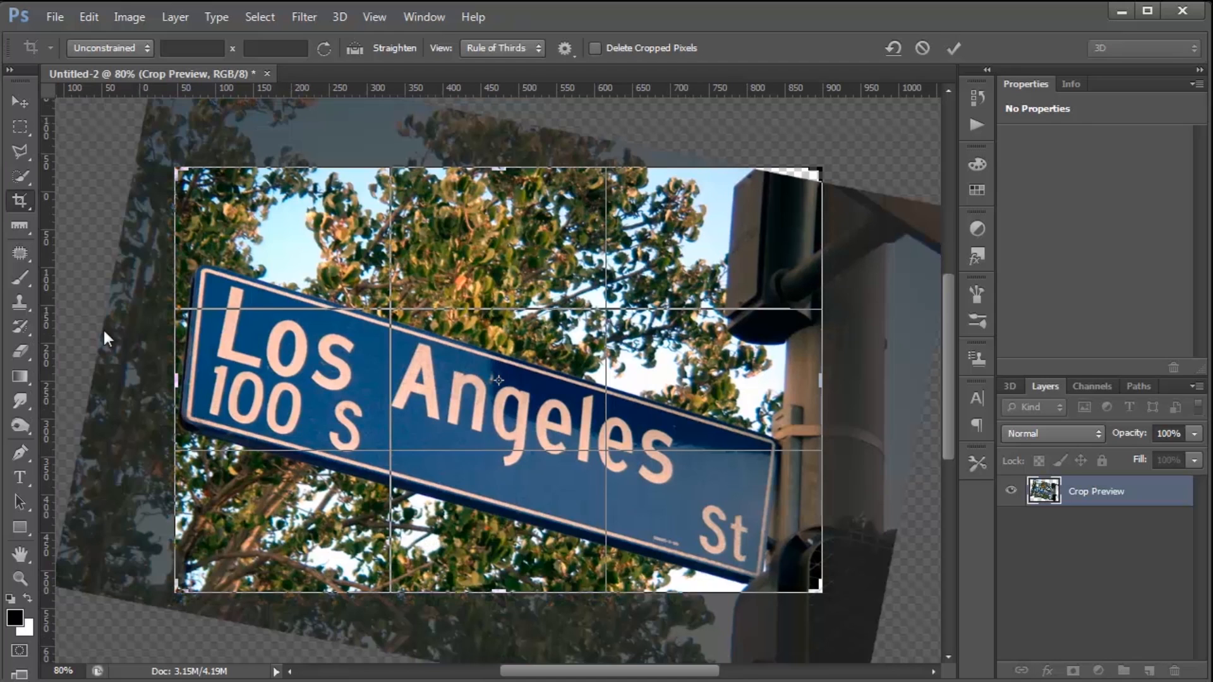
Switch to the Perspective Crop tool without applying the pending crop
{"action": "left_click", "coordinate": [18, 197]}
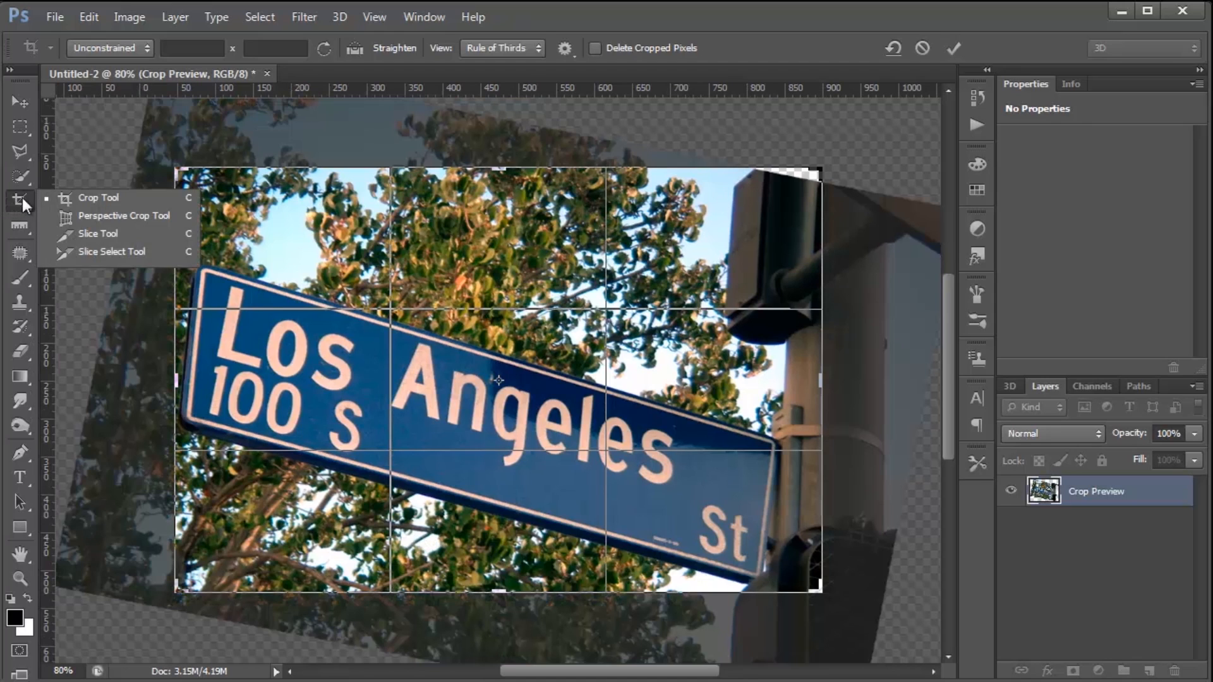
{"action": "left_click", "coordinate": [93, 216]}
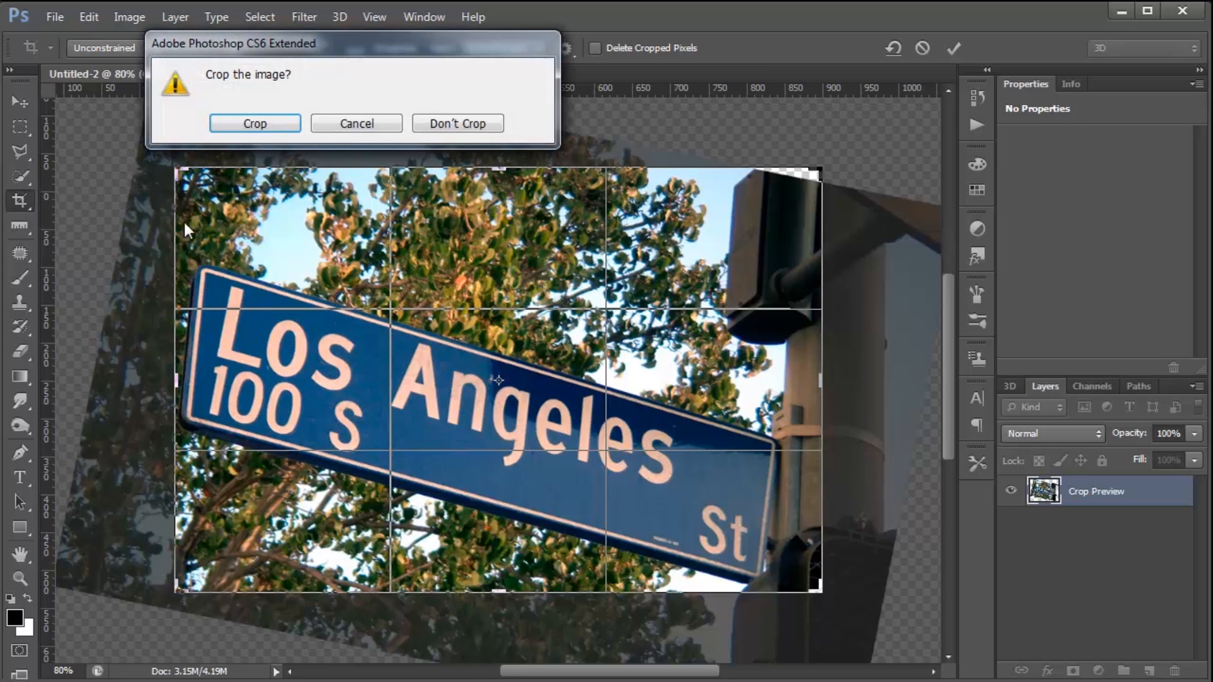
{"action": "left_click", "coordinate": [452, 124]}
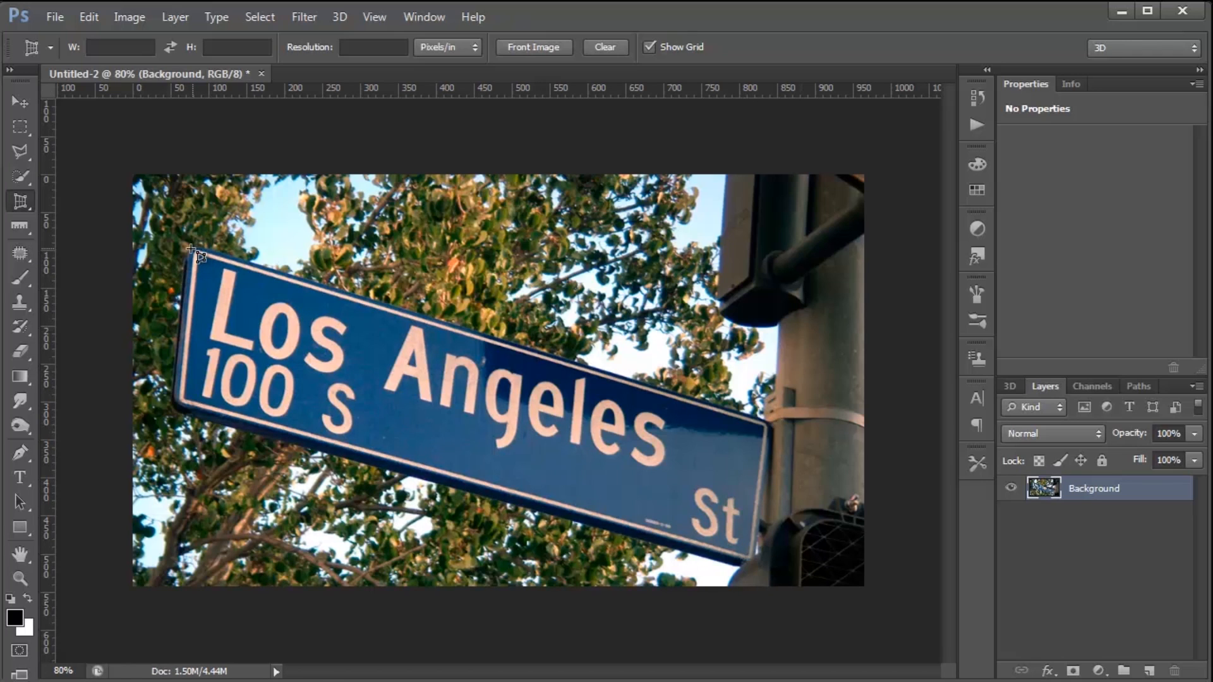
Place the perspective crop outline on the sign's four corners, fine-tune the upper-left and lower-right ones, and commit the crop
{"action": "left_click", "coordinate": [189, 247]}
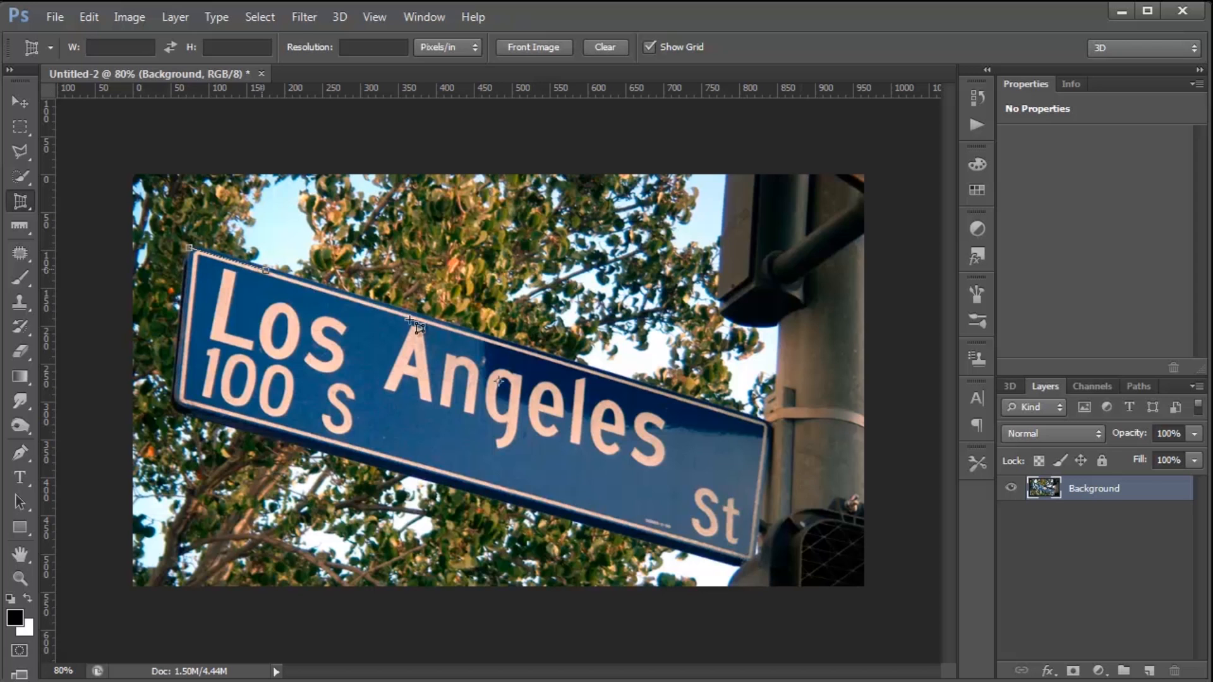
{"action": "left_click", "coordinate": [776, 426]}
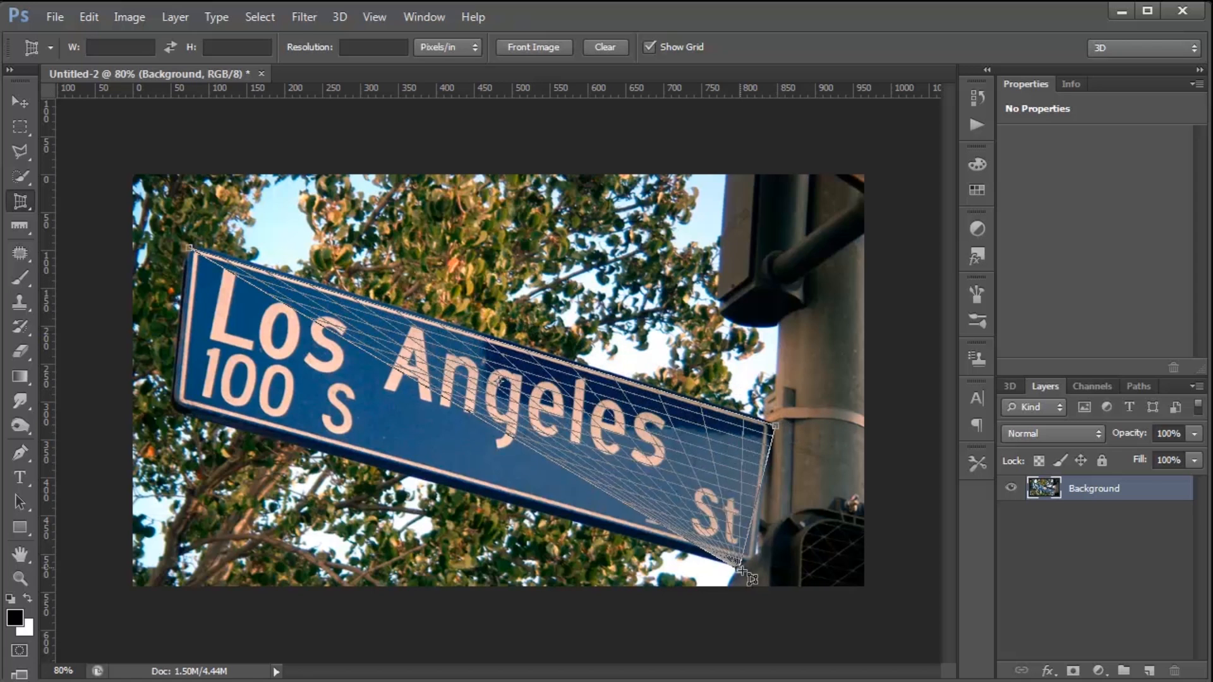
{"action": "left_click", "coordinate": [756, 574]}
{"action": "left_click", "coordinate": [172, 409]}
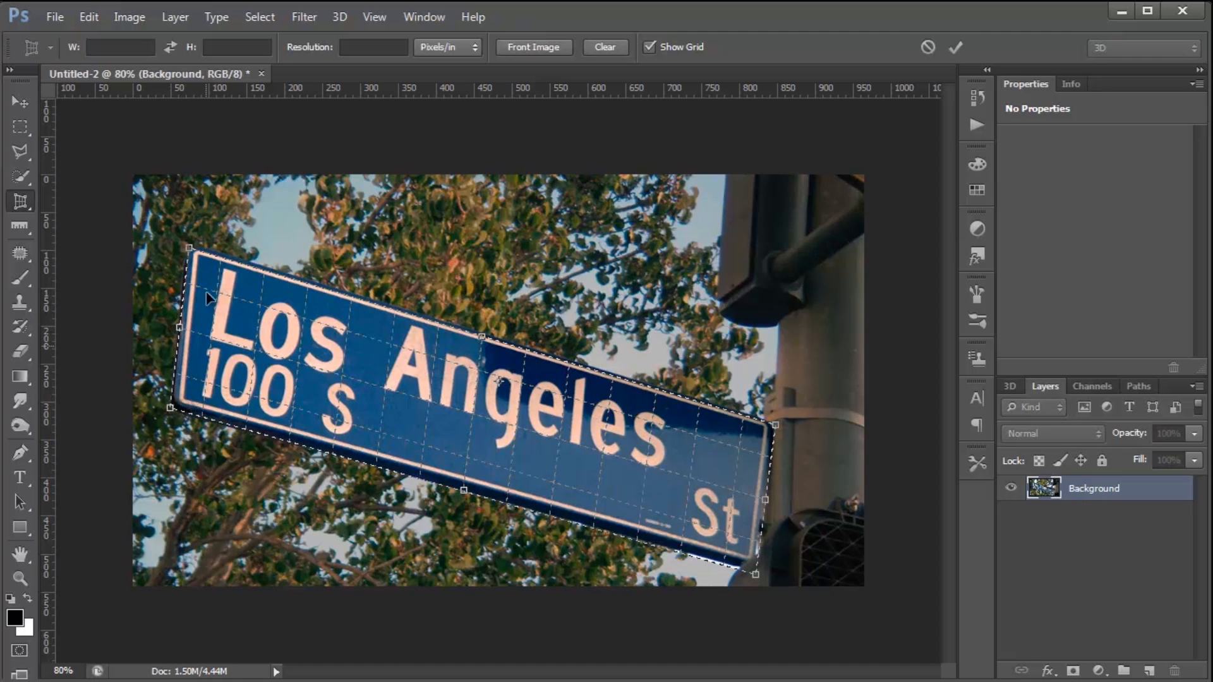
{"action": "left_click_drag", "start_coordinate": [189, 249], "coordinate": [191, 251]}
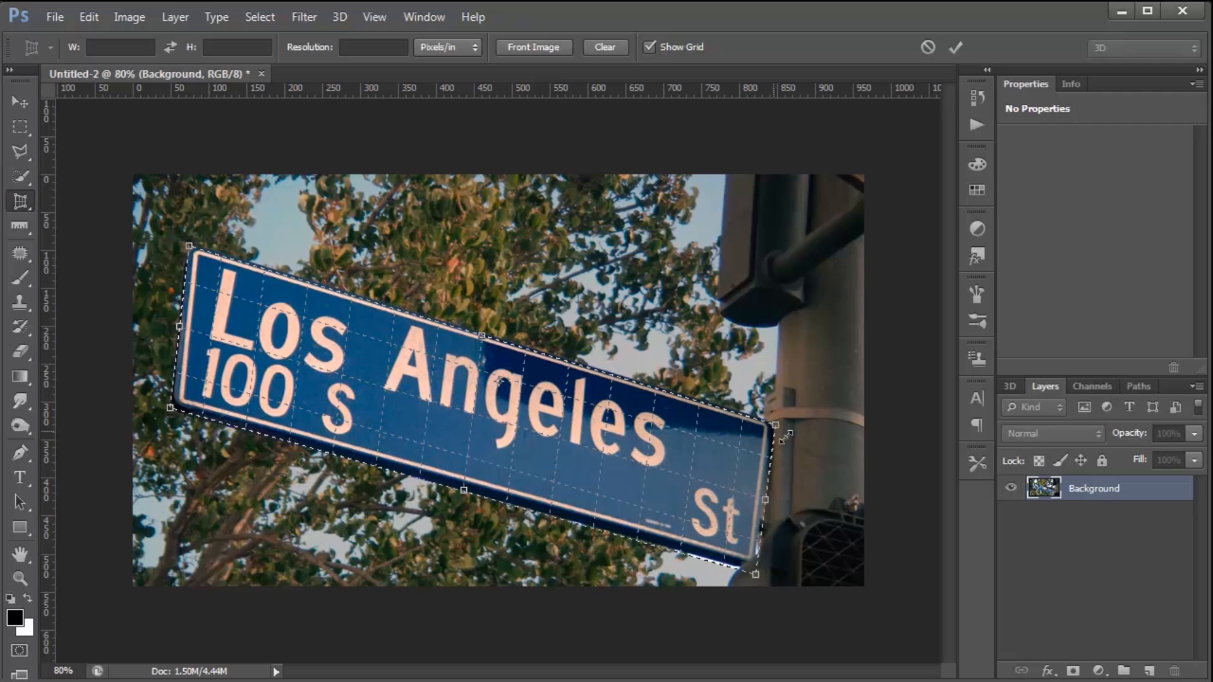
{"action": "left_click_drag", "start_coordinate": [757, 577], "coordinate": [751, 572]}
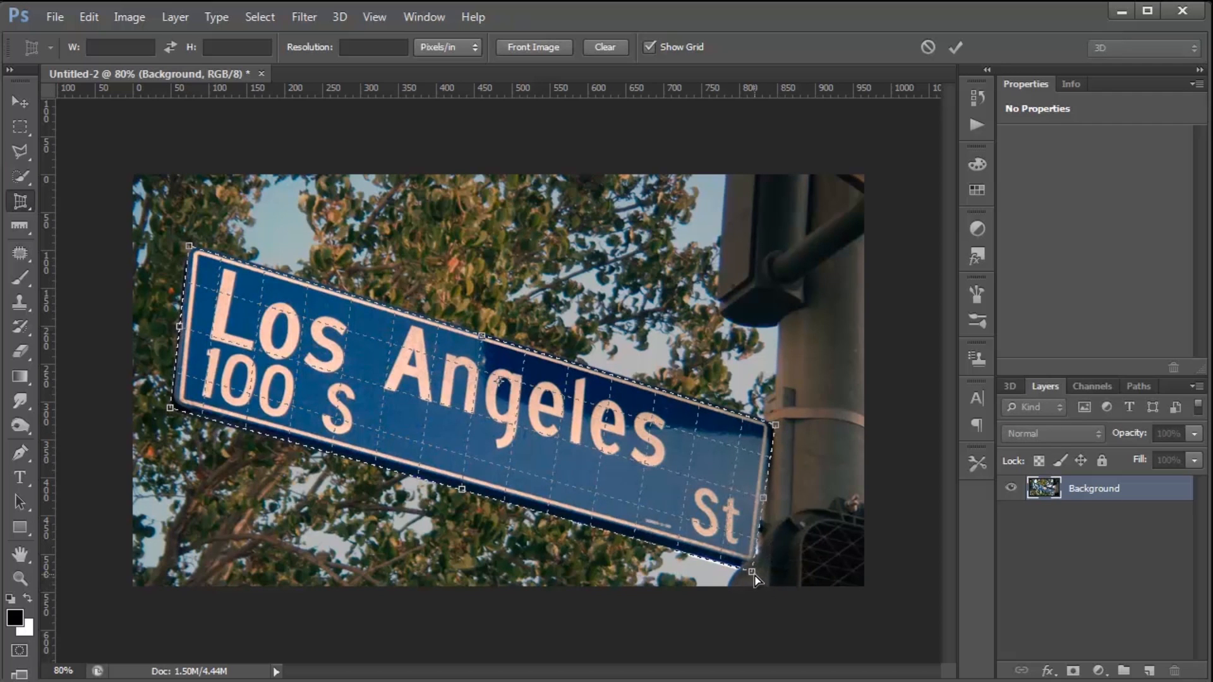
{"action": "left_click", "coordinate": [955, 47]}
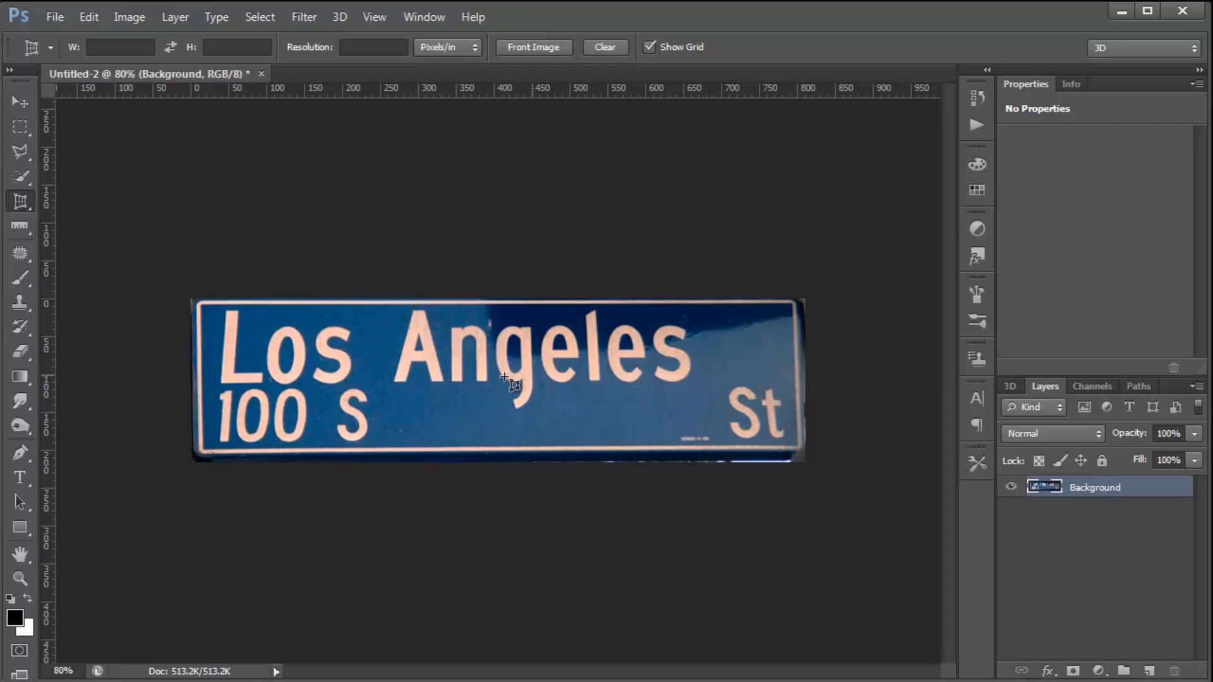
Try extending the canvas around the flattened sign on all four sides with the Crop tool
{"action": "right_click", "coordinate": [22, 198]}
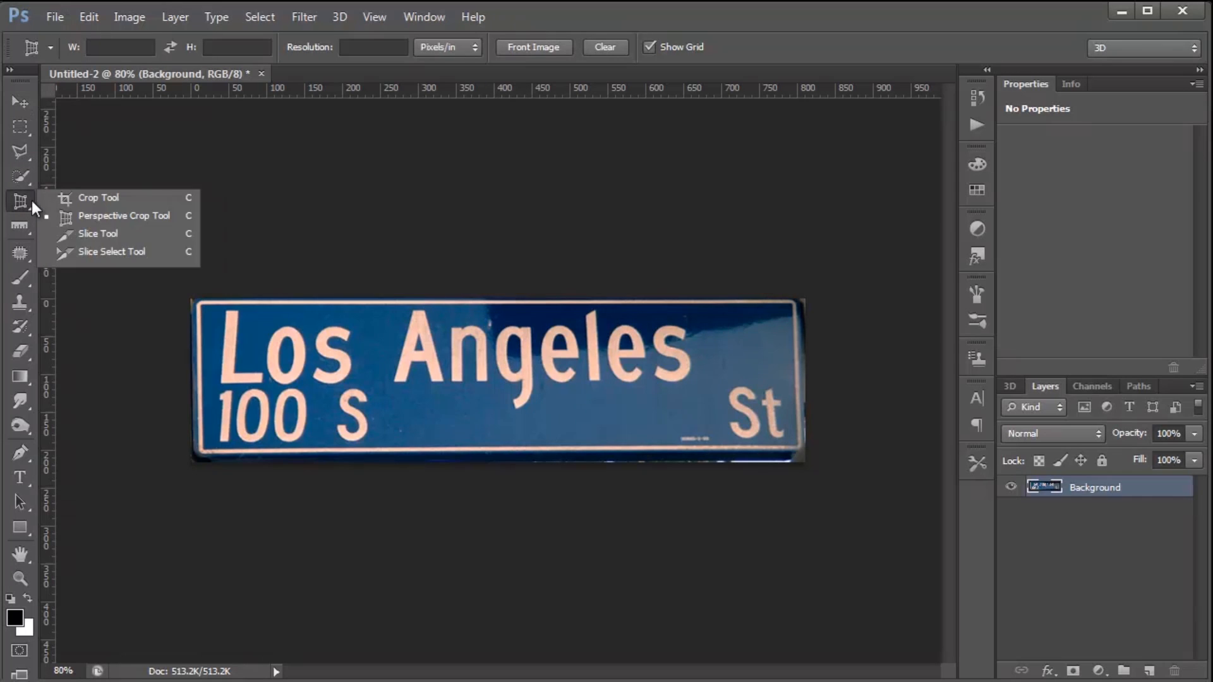
{"action": "left_click", "coordinate": [77, 200]}
{"action": "left_click_drag", "start_coordinate": [504, 299], "coordinate": [504, 226]}
{"action": "left_click_drag", "start_coordinate": [499, 537], "coordinate": [498, 600]}
{"action": "left_click_drag", "start_coordinate": [813, 379], "coordinate": [866, 379]}
{"action": "left_click_drag", "start_coordinate": [125, 381], "coordinate": [101, 380]}
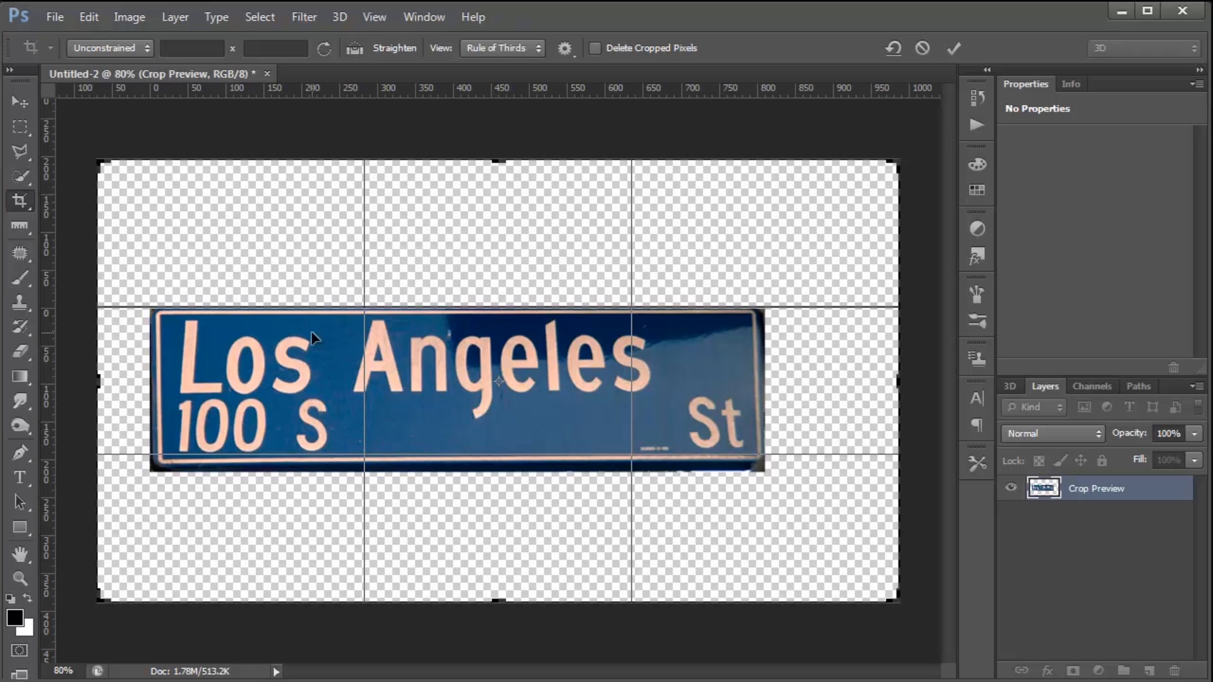
Discard the pending canvas extension and undo both the perspective crop and the earlier rotated crop
{"action": "key", "text": "ctrl+z"}
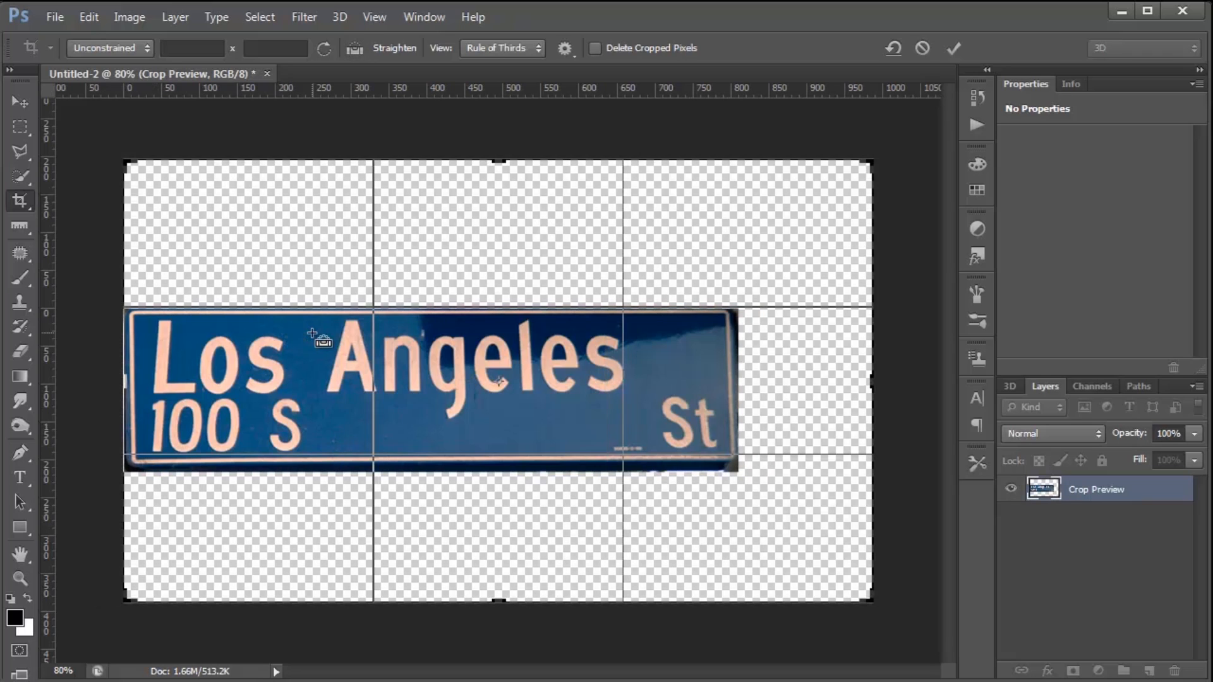
{"action": "key", "text": "Return"}
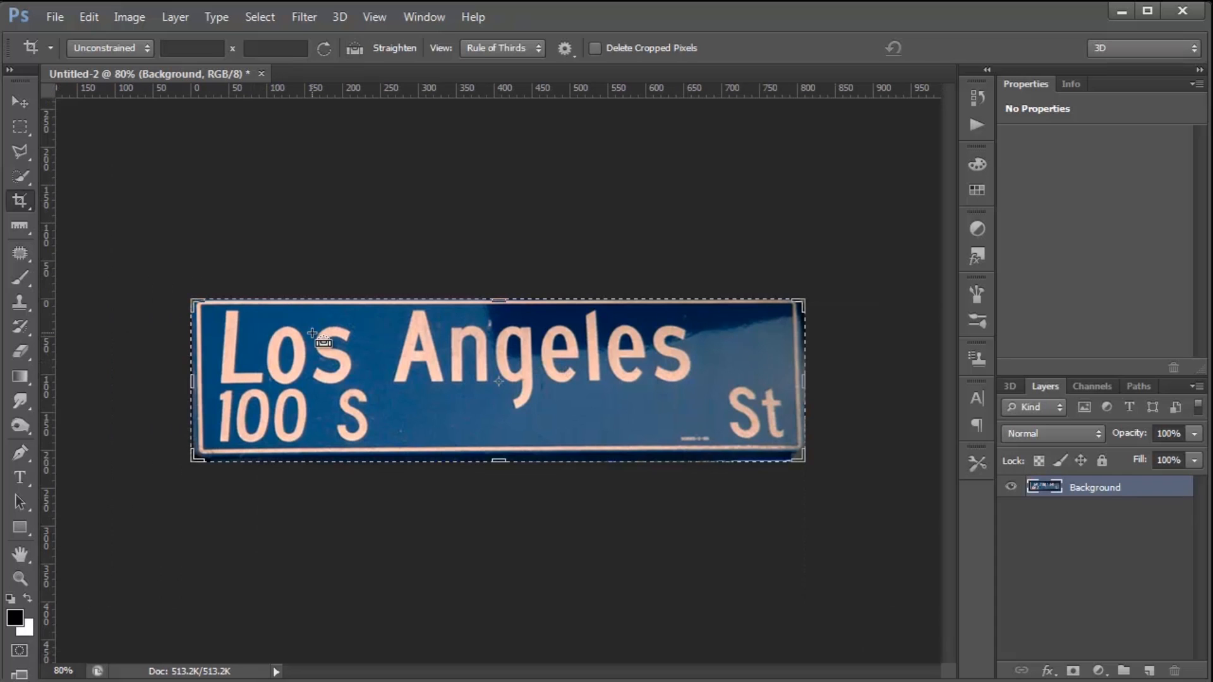
{"action": "key", "text": "ctrl+z"}
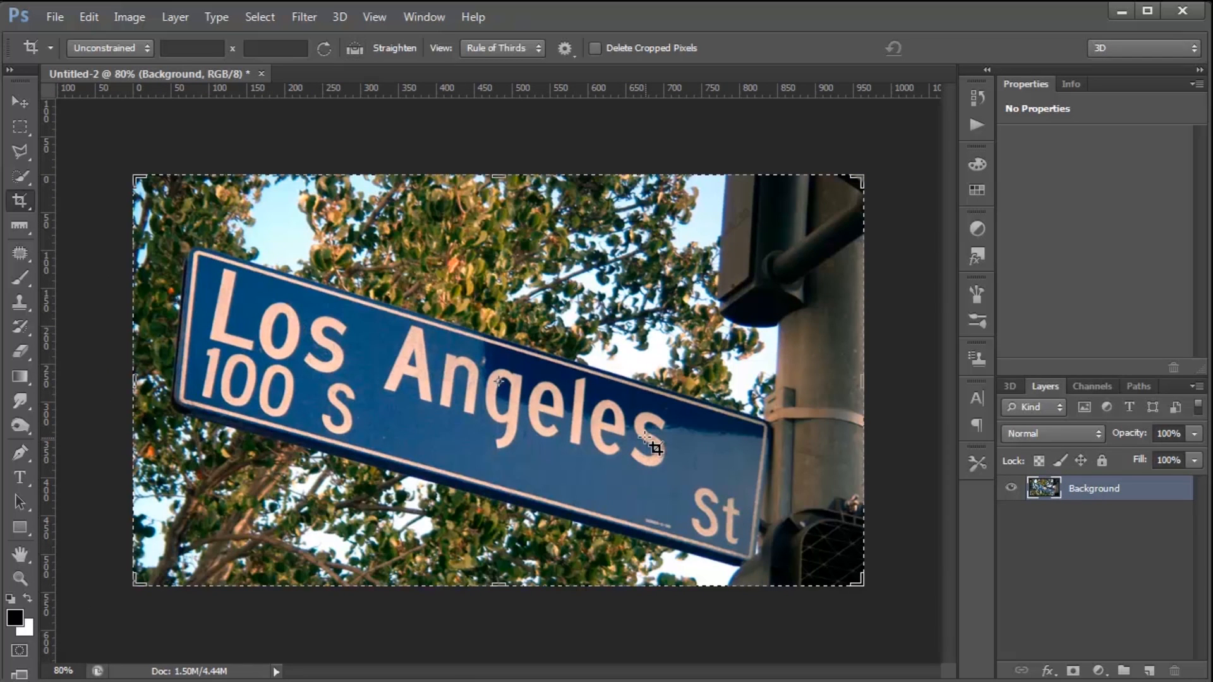
{"action": "key", "text": "ctrl+alt+z"}
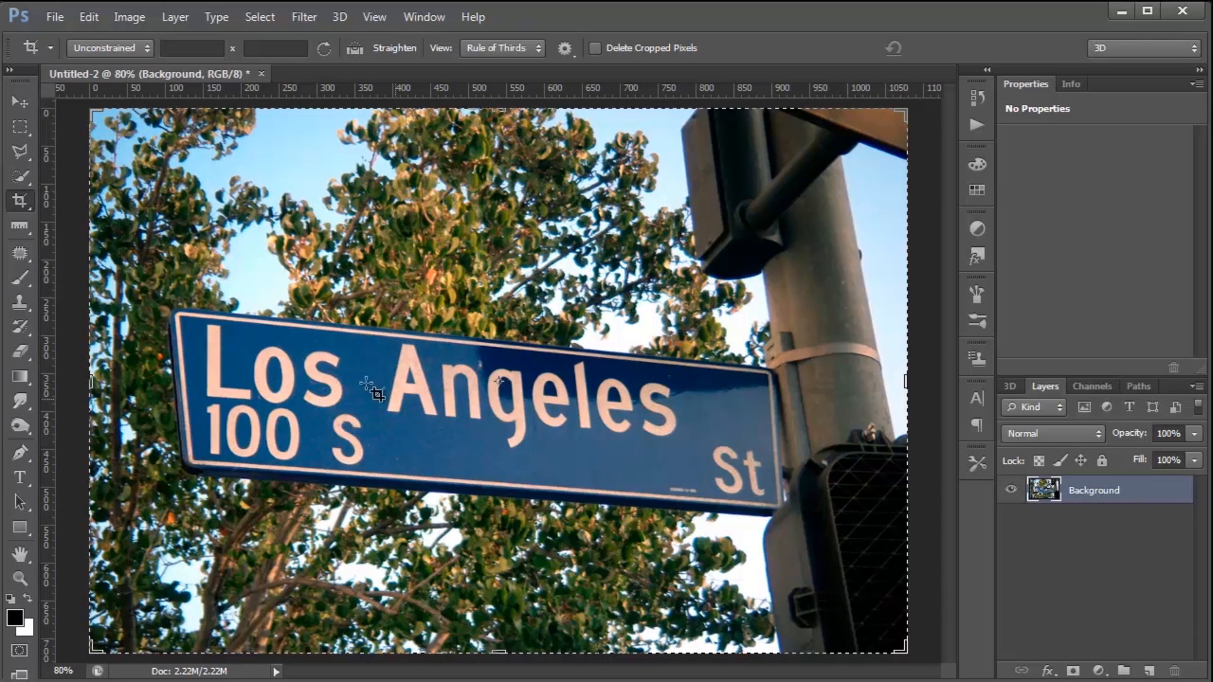
Outline the sign with the Perspective Crop tool, matching its four corners and nudging the upper-left one upward
{"action": "right_click", "coordinate": [20, 199]}
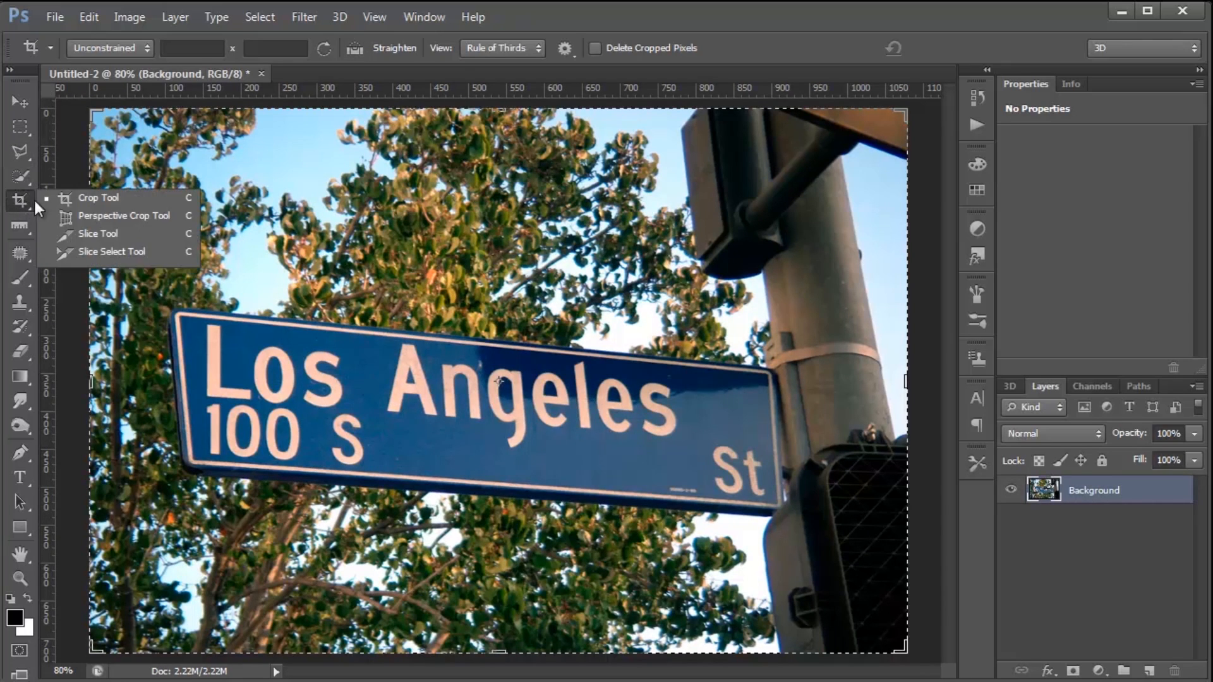
{"action": "left_click", "coordinate": [77, 218]}
{"action": "left_click", "coordinate": [170, 310]}
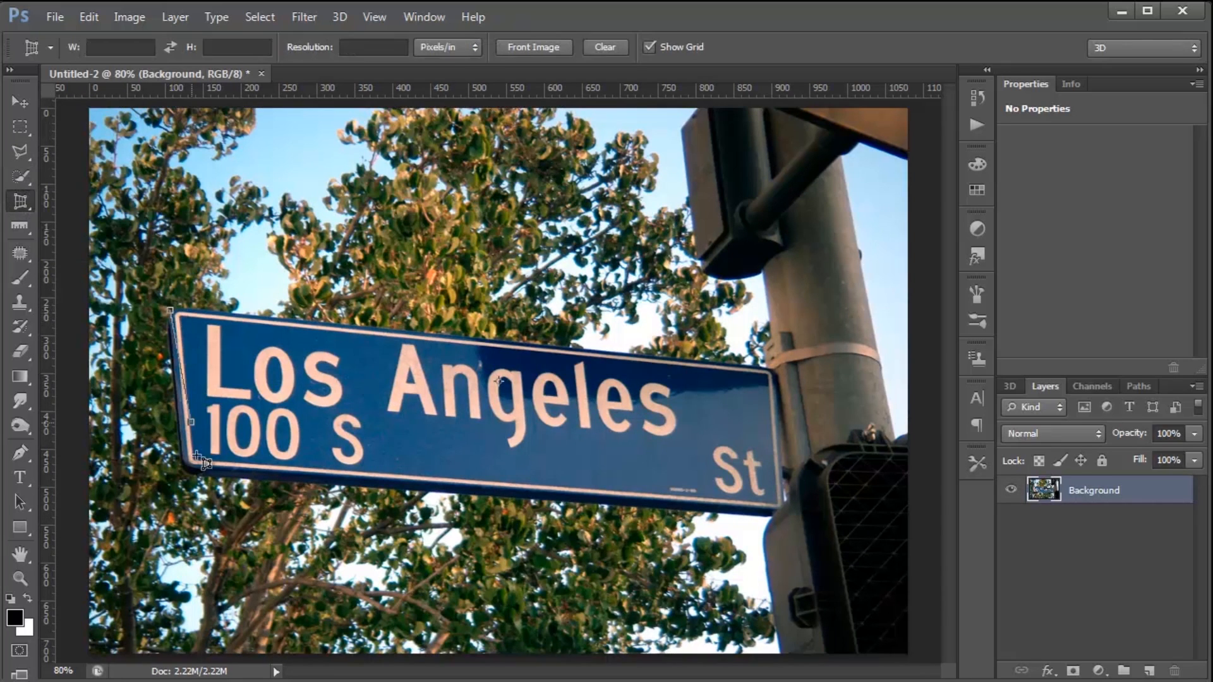
{"action": "left_click", "coordinate": [183, 472]}
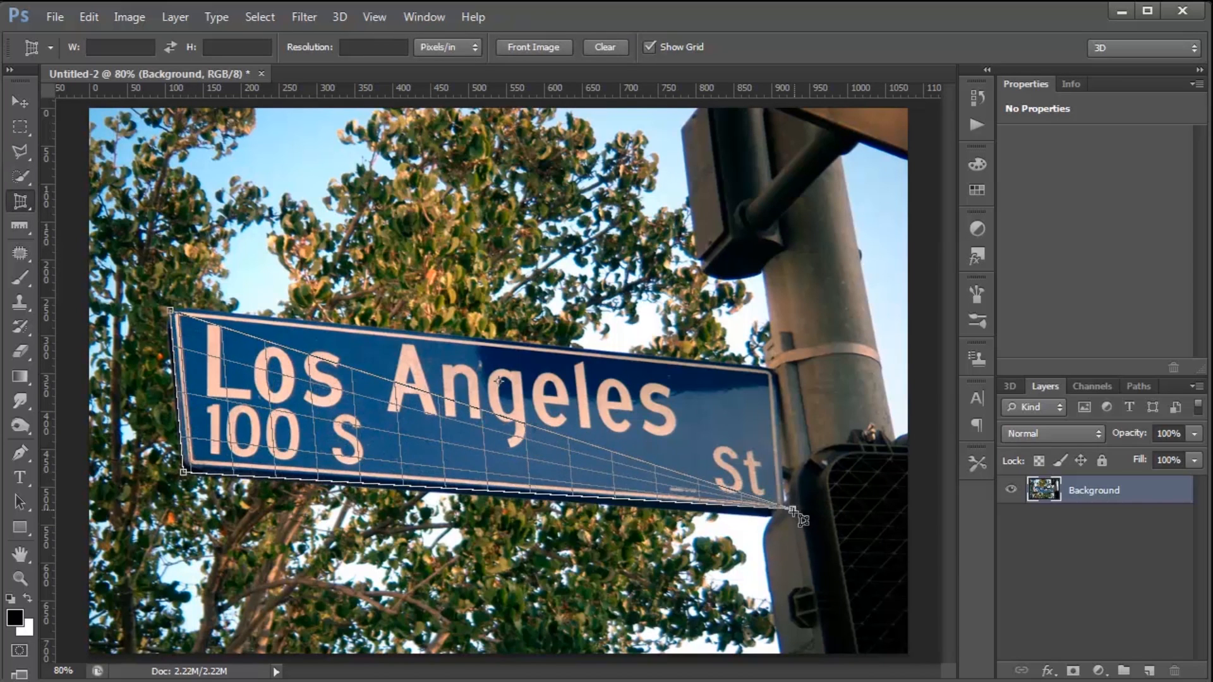
{"action": "left_click", "coordinate": [785, 516]}
{"action": "left_click", "coordinate": [775, 368]}
{"action": "left_click_drag", "start_coordinate": [166, 316], "coordinate": [166, 310]}
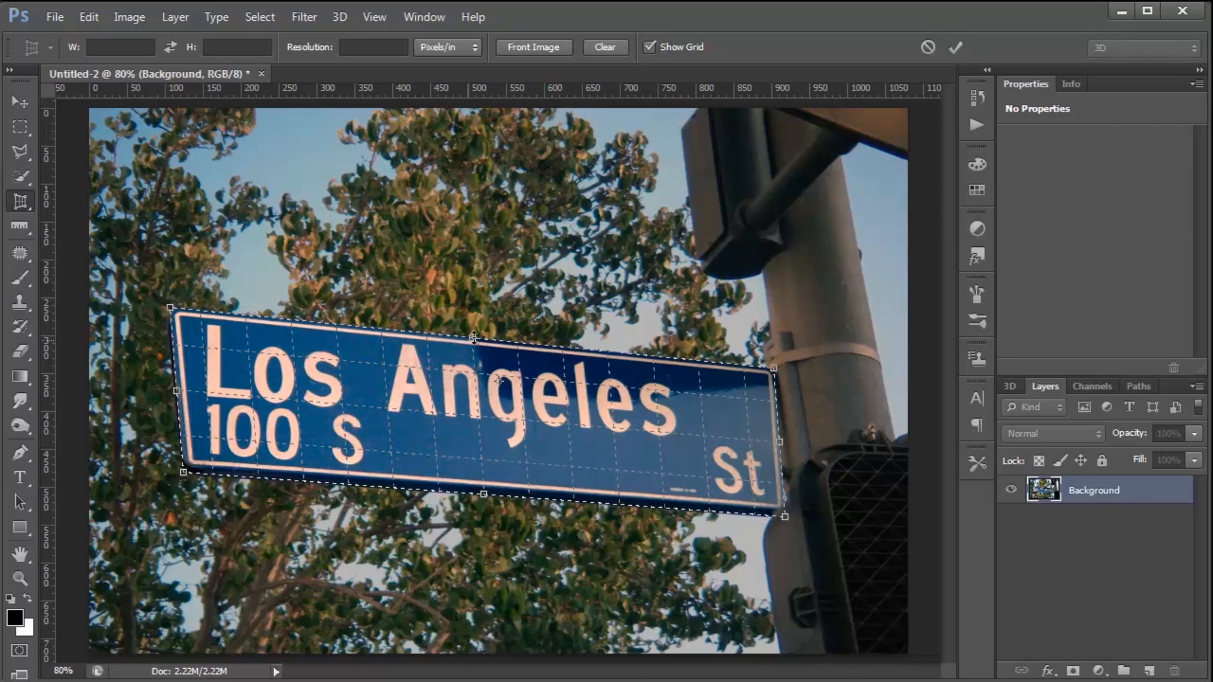
Extend the perspective crop grid past all four edges of the photo, viewing it at 50%, and apply the crop
{"action": "left_click_drag", "start_coordinate": [475, 337], "coordinate": [480, 104]}
{"action": "left_click_drag", "start_coordinate": [486, 494], "coordinate": [503, 660]}
{"action": "left_click_drag", "start_coordinate": [776, 430], "coordinate": [939, 436]}
{"action": "left_click_drag", "start_coordinate": [176, 371], "coordinate": [57, 361]}
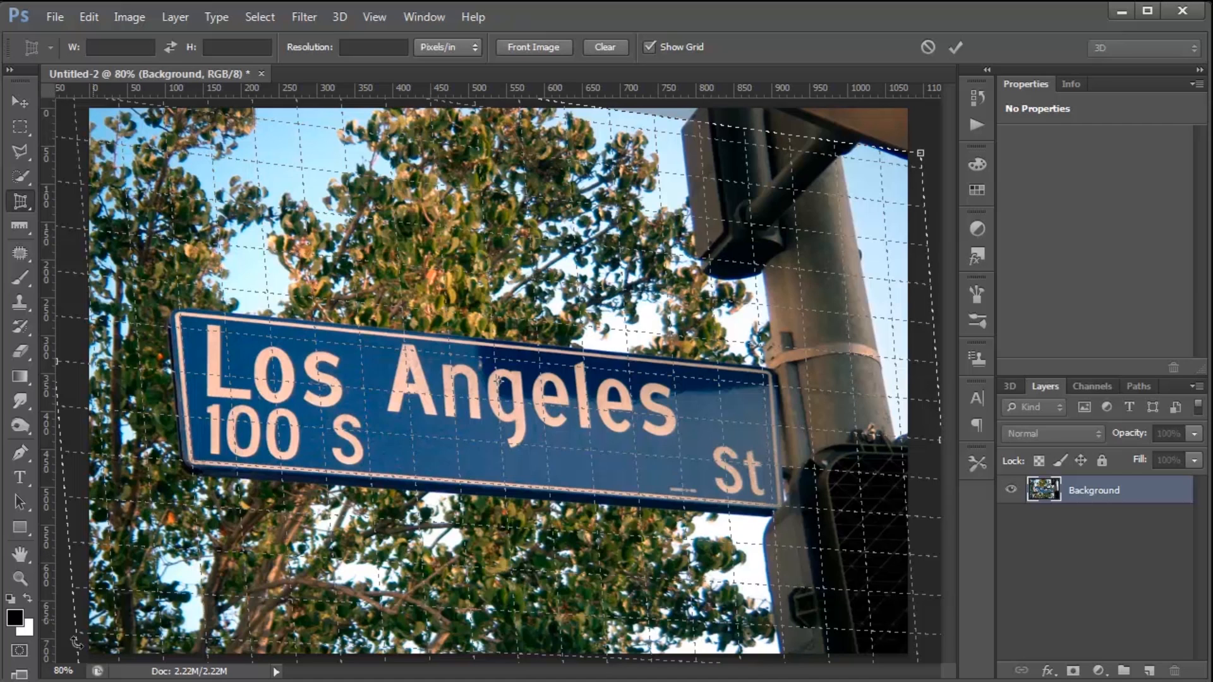
{"action": "left_click", "coordinate": [51, 670]}
{"action": "type", "text": "50"}
{"action": "key", "text": "Return"}
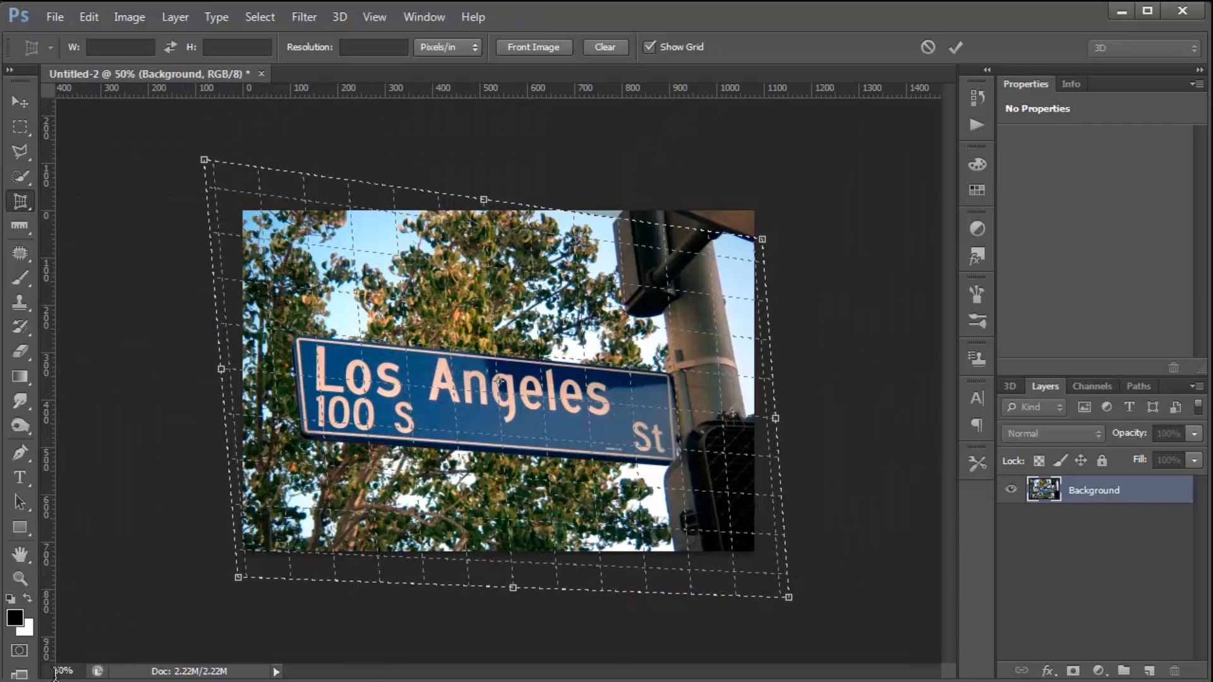
{"action": "left_click_drag", "start_coordinate": [483, 190], "coordinate": [488, 142]}
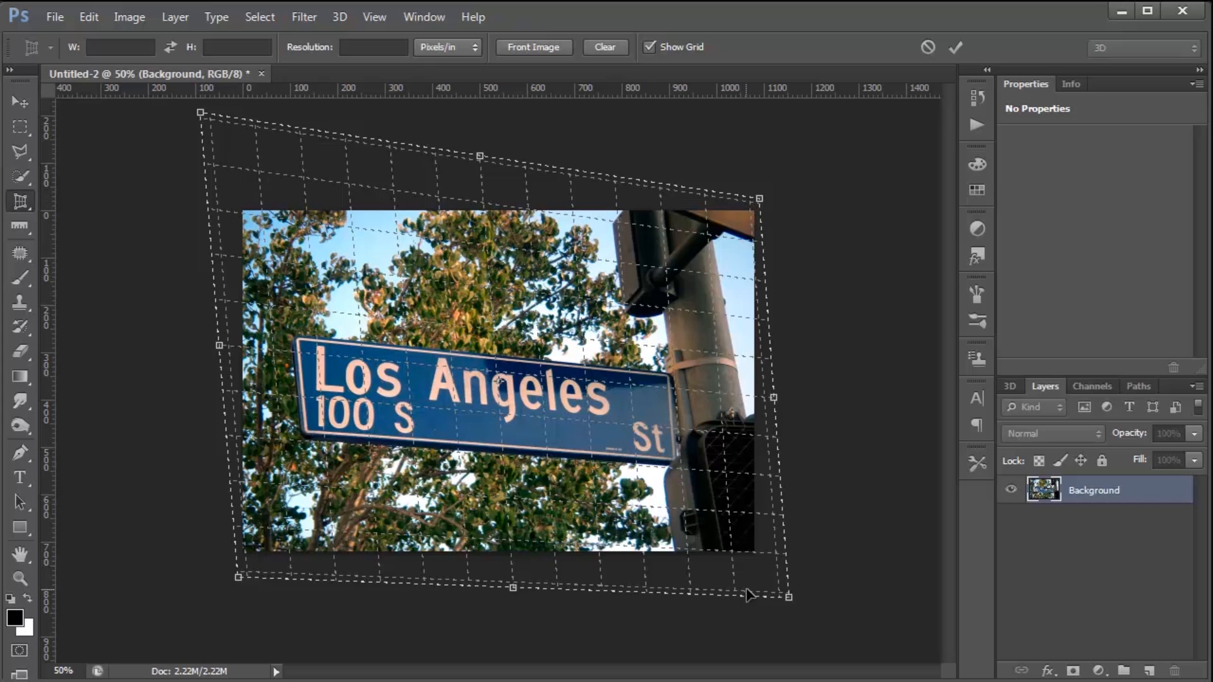
{"action": "key", "text": "Return"}
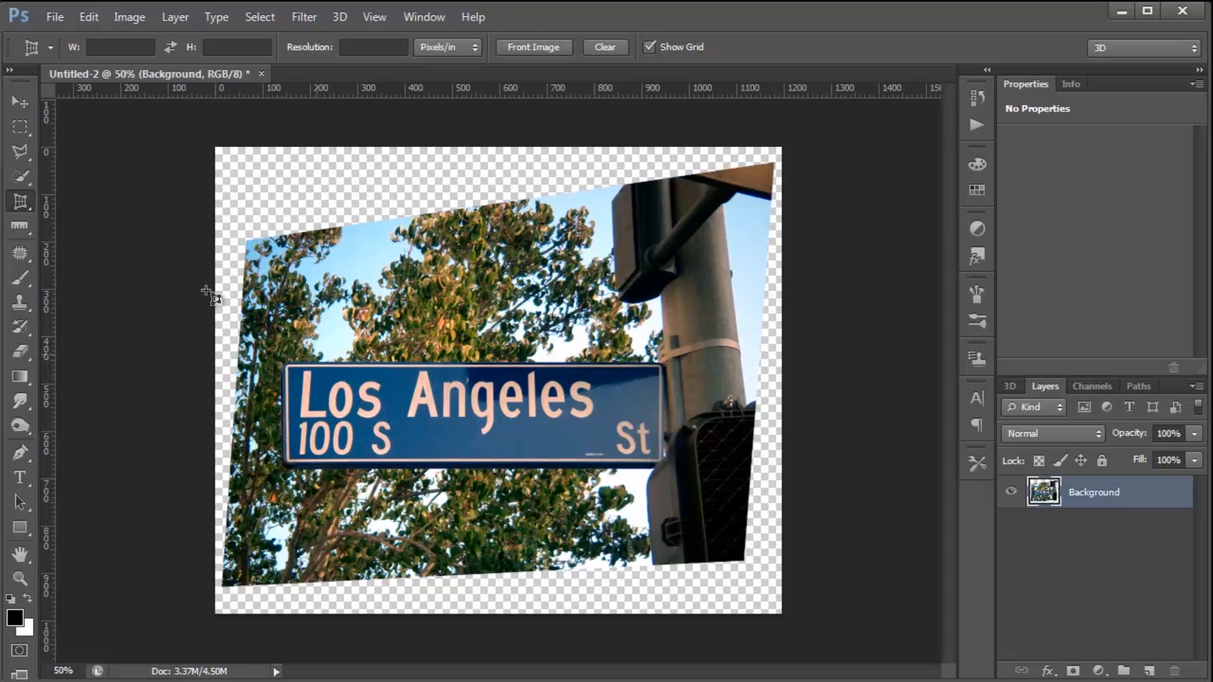
Start a regular crop of the corrected photo, lower its upper edge and set the aspect ratio to 16 x 9
{"action": "left_click", "coordinate": [18, 205]}
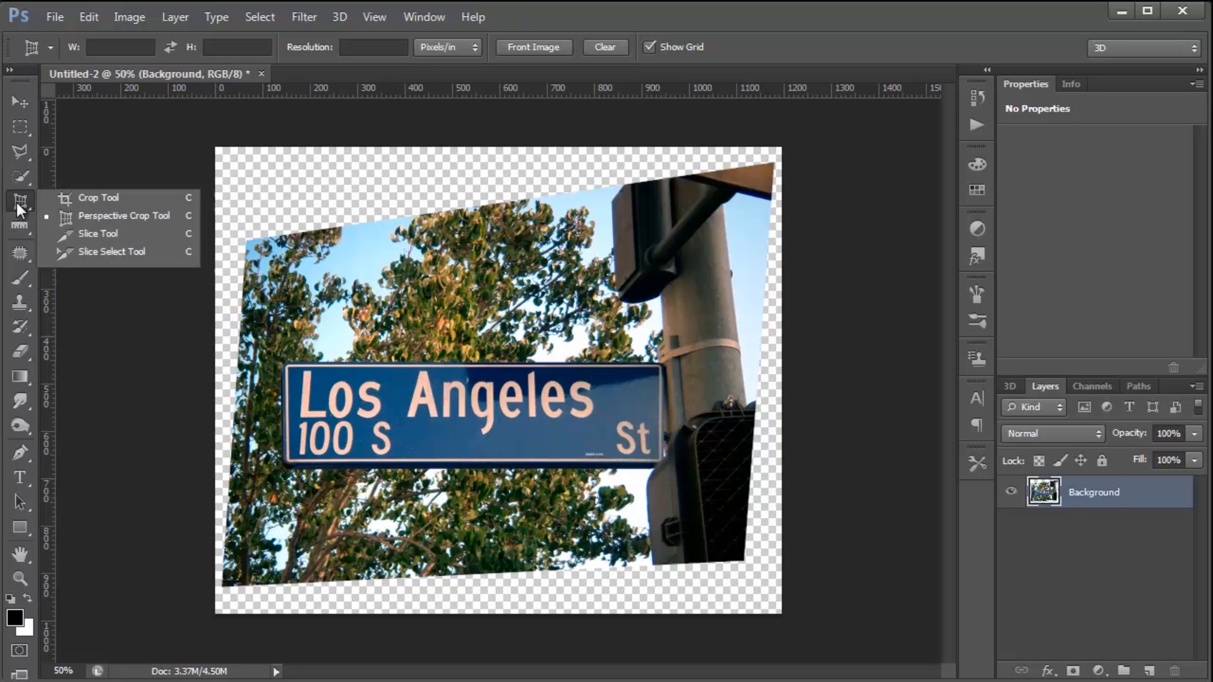
{"action": "left_click", "coordinate": [77, 196]}
{"action": "left_click_drag", "start_coordinate": [498, 149], "coordinate": [486, 208]}
{"action": "left_click", "coordinate": [117, 51]}
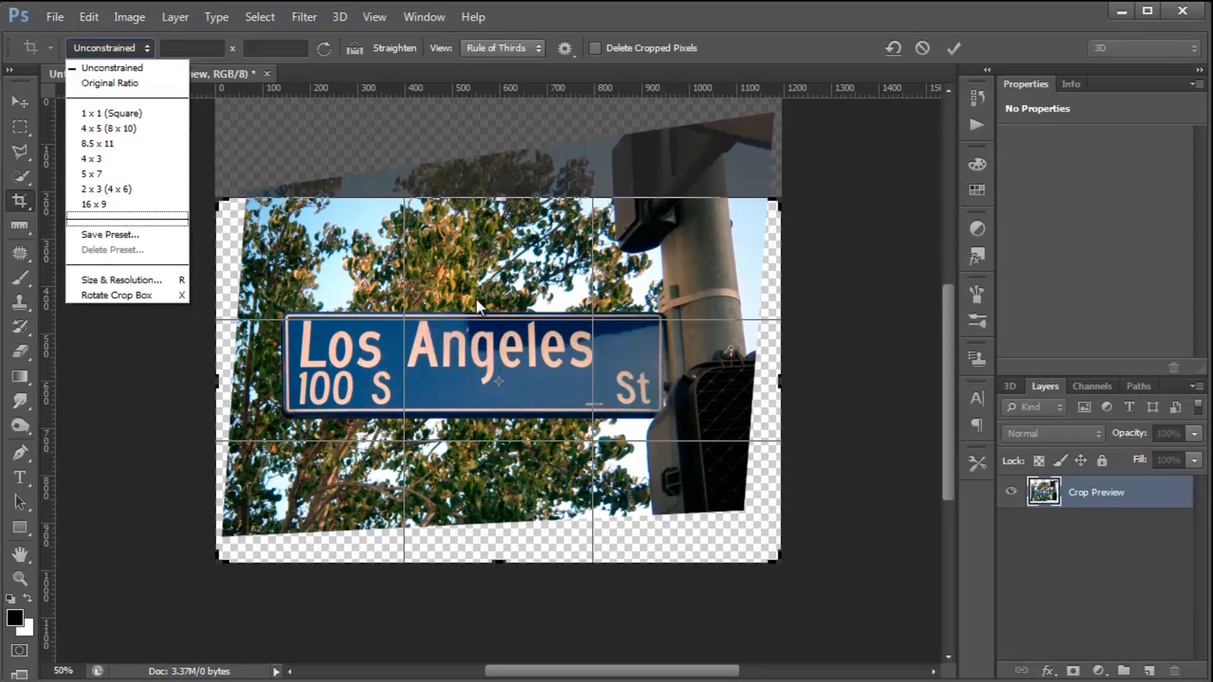
{"action": "left_click", "coordinate": [109, 203]}
Fit the 16 x 9 crop frame around the sign so it excludes the transparent areas, and commit the crop
{"action": "left_click_drag", "start_coordinate": [226, 542], "coordinate": [251, 517]}
{"action": "left_click_drag", "start_coordinate": [739, 516], "coordinate": [711, 501]}
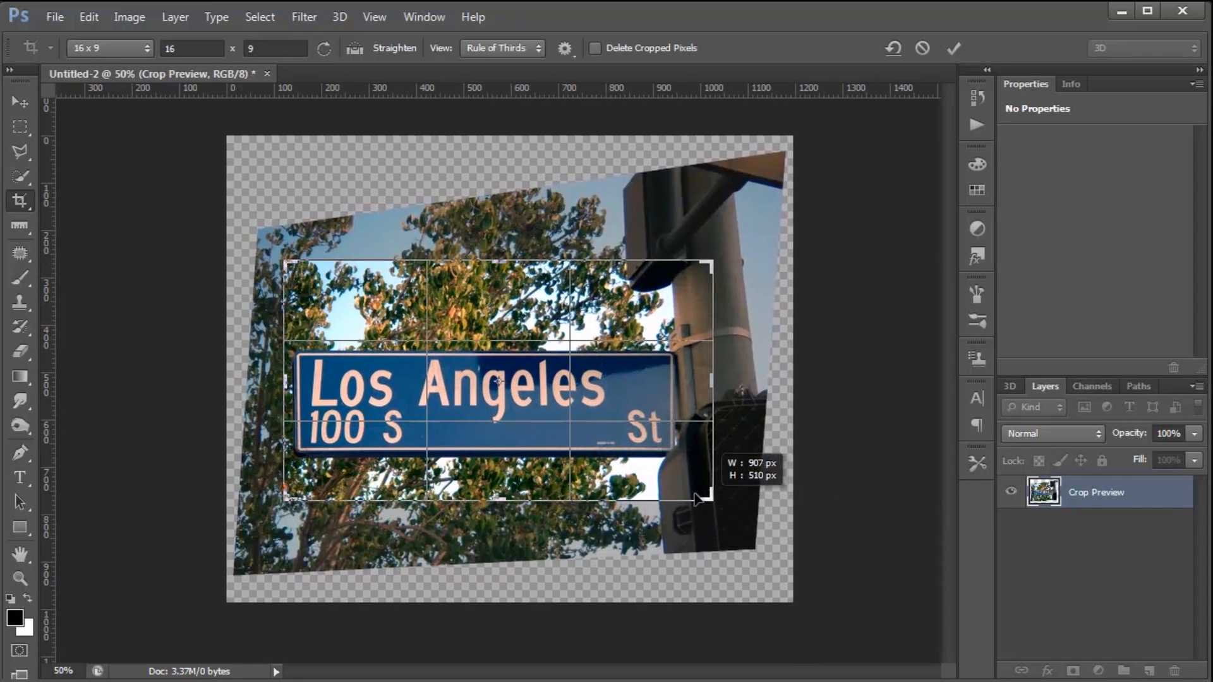
{"action": "left_click_drag", "start_coordinate": [610, 396], "coordinate": [636, 399]}
{"action": "left_click_drag", "start_coordinate": [712, 500], "coordinate": [751, 522]}
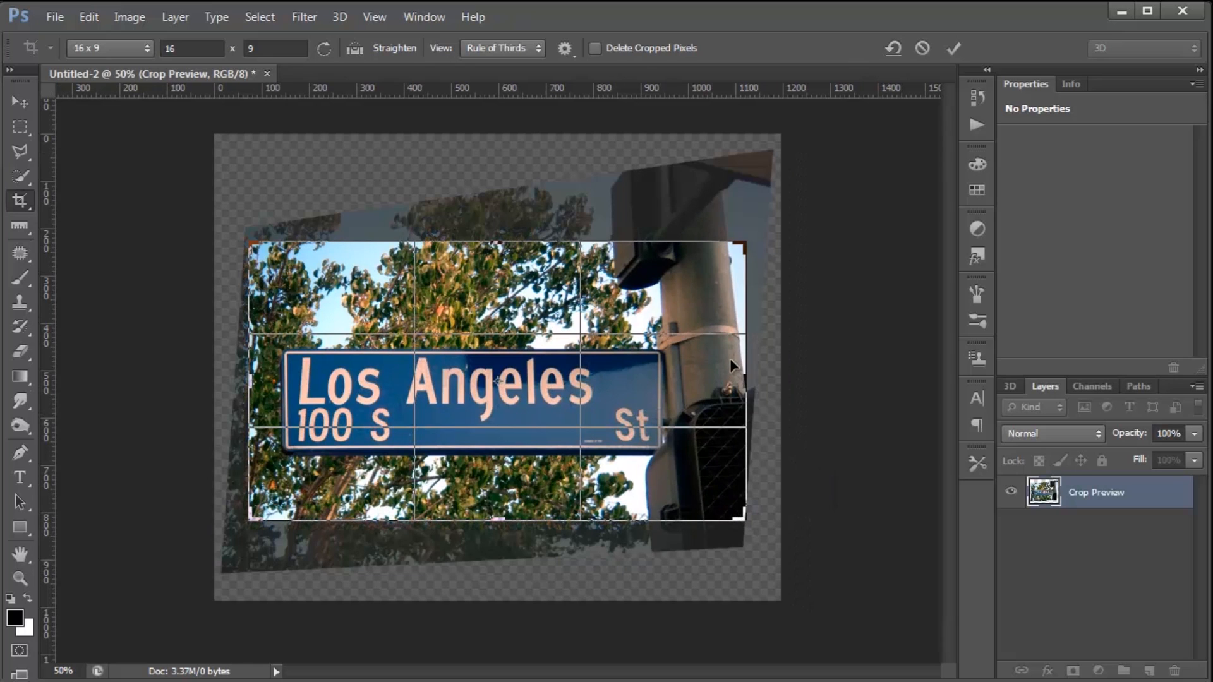
{"action": "left_click", "coordinate": [953, 48]}
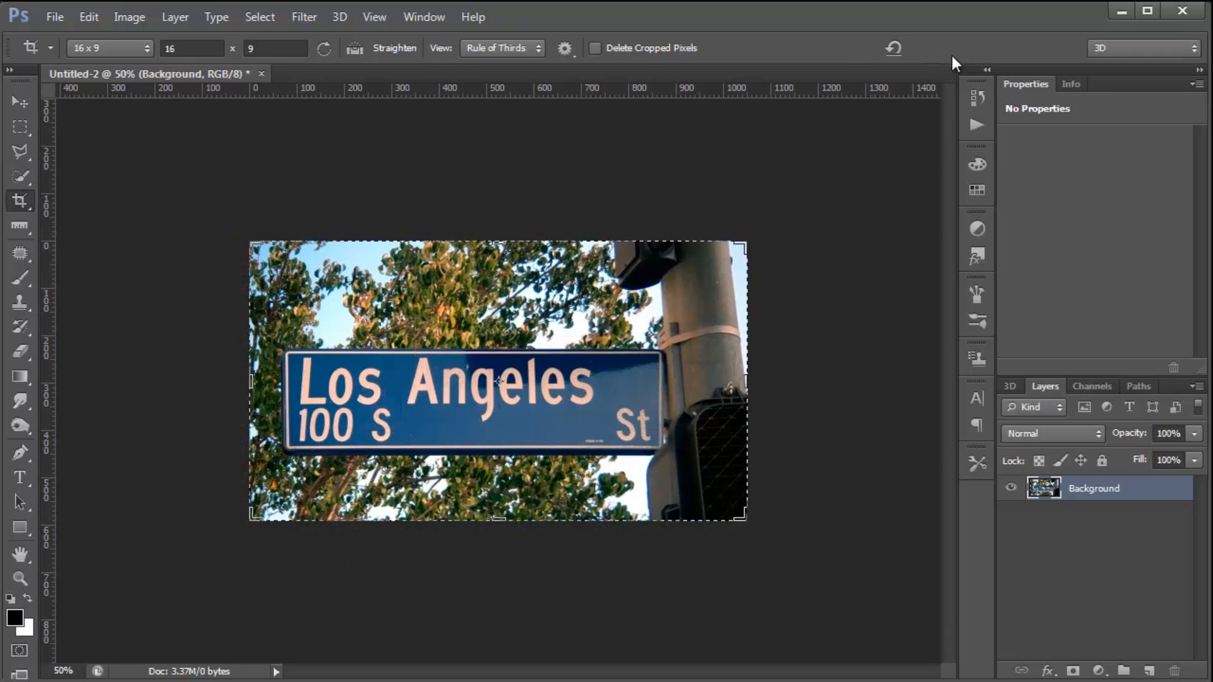
{"action": "left_click", "coordinate": [20, 578]}
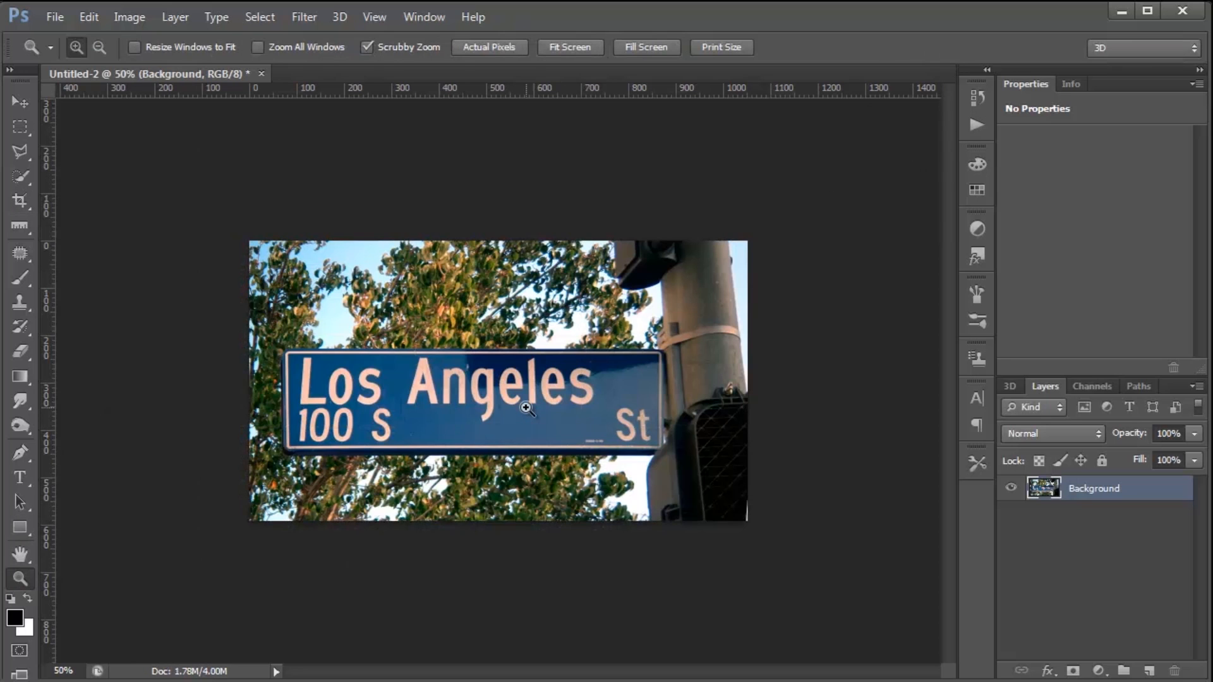
{"action": "left_click", "coordinate": [525, 407]}
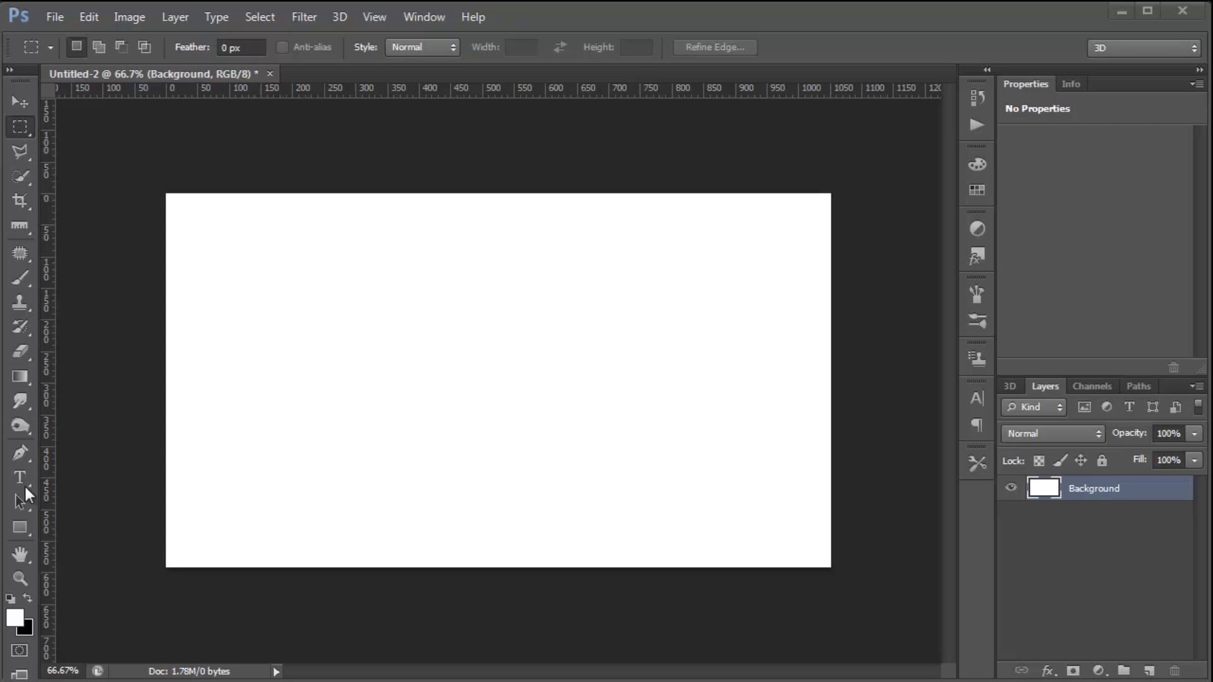
Draw a rectangle shape about 627 px wide and 312 px high on the white canvas
{"action": "left_click", "coordinate": [15, 529]}
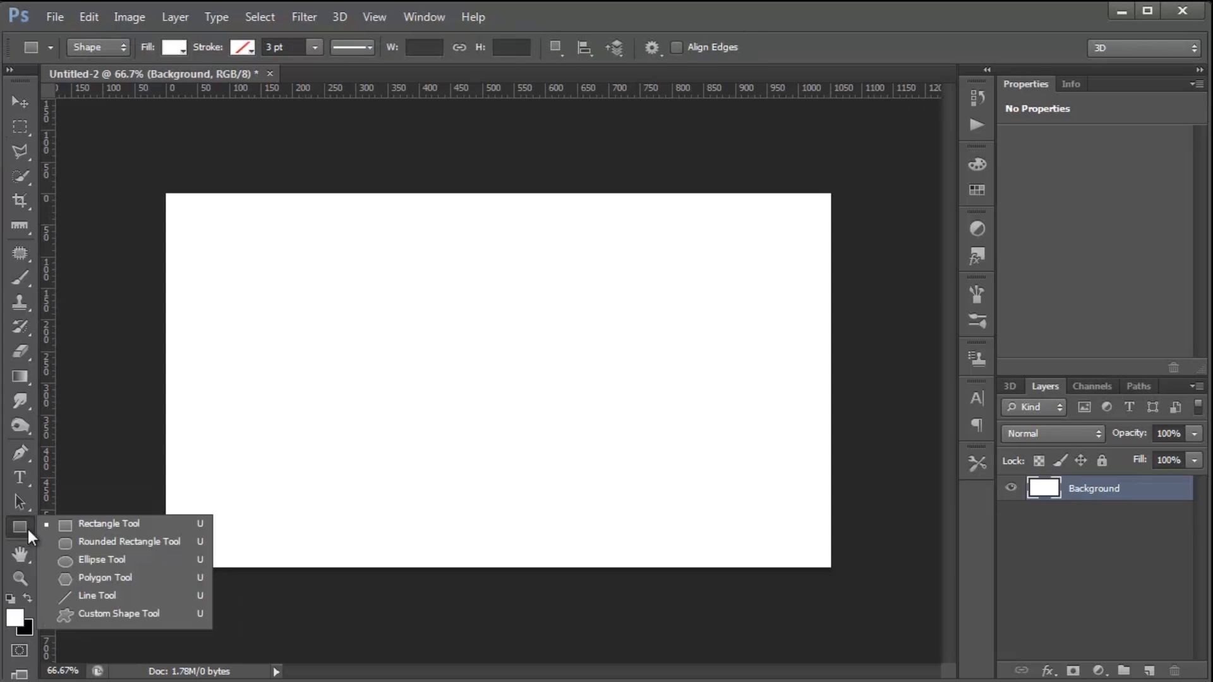
{"action": "left_click", "coordinate": [96, 525]}
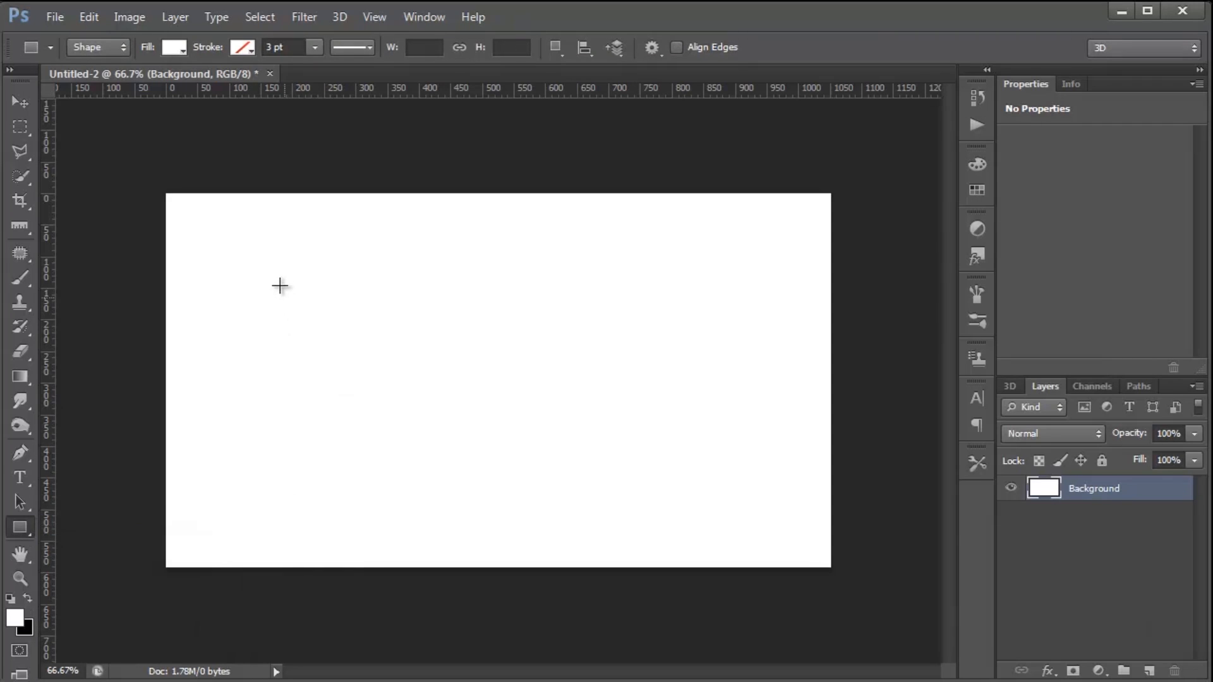
{"action": "left_click_drag", "start_coordinate": [270, 263], "coordinate": [666, 461]}
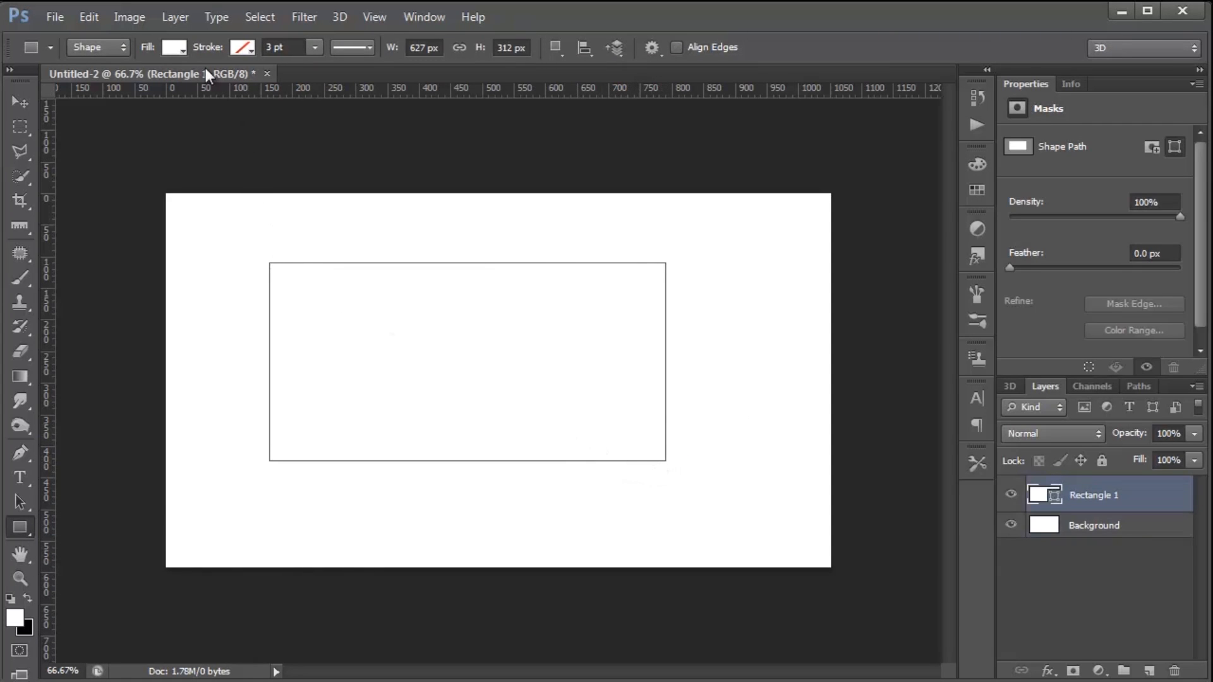
Change the rectangle's fill colour to red, without creating a second rectangle
{"action": "left_click", "coordinate": [174, 47]}
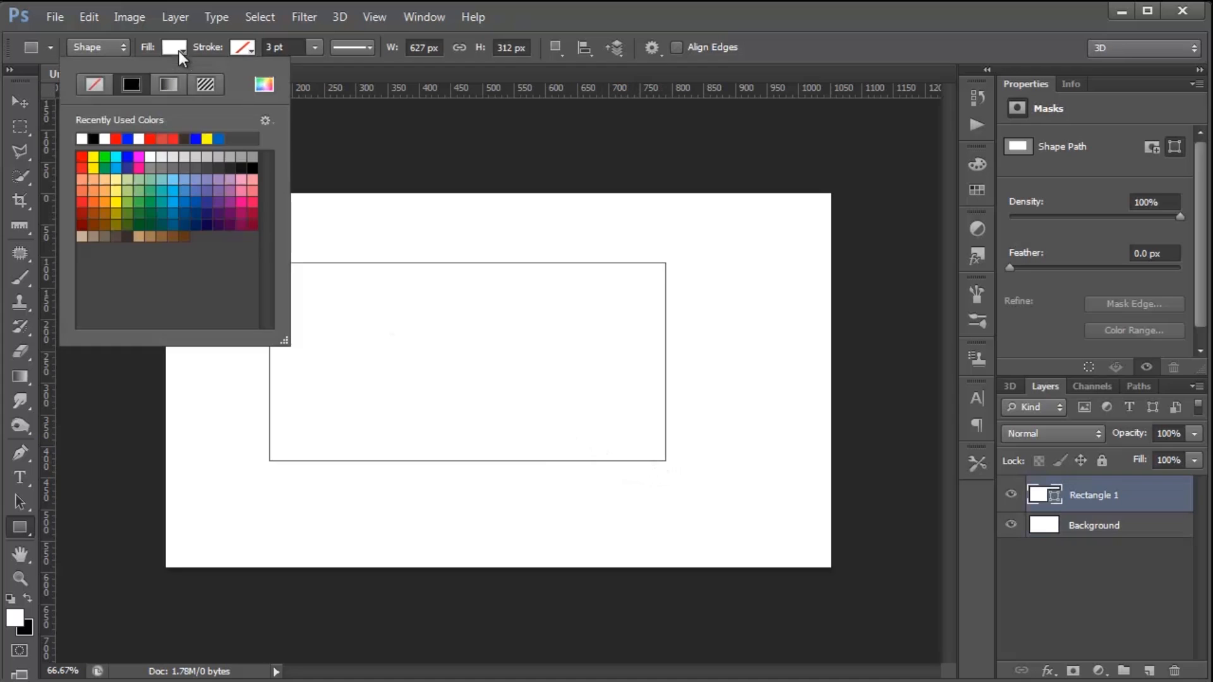
{"action": "left_click", "coordinate": [82, 157]}
{"action": "left_click", "coordinate": [504, 359]}
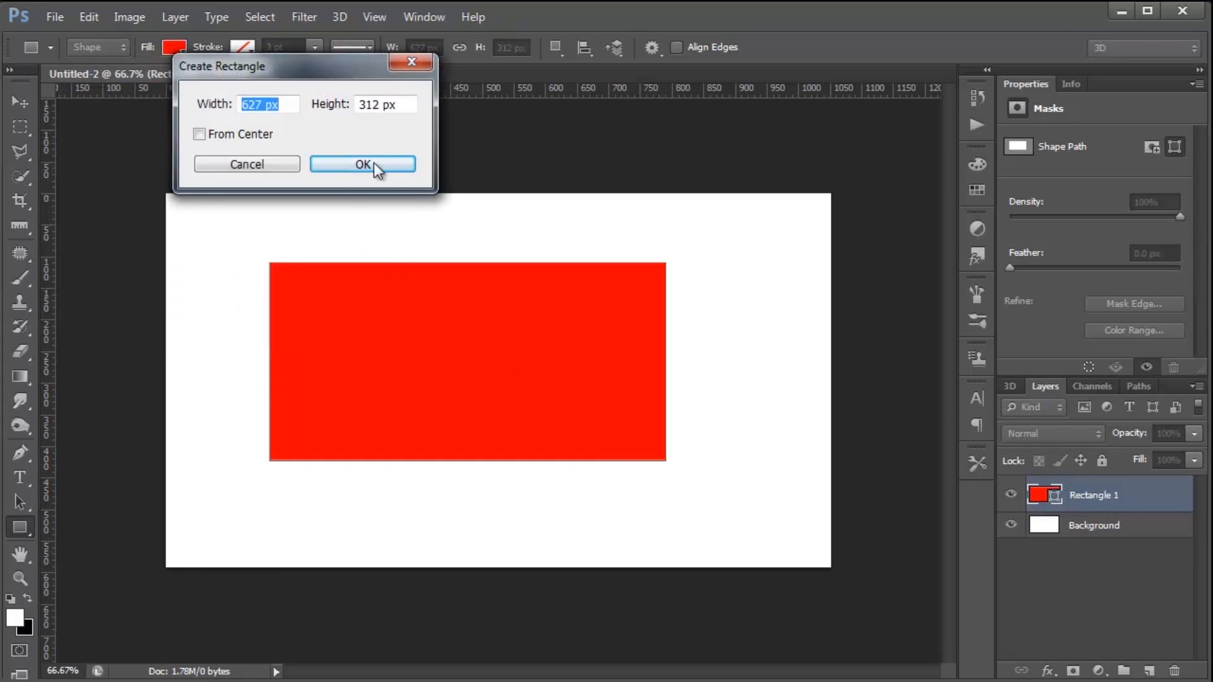
{"action": "left_click", "coordinate": [247, 162]}
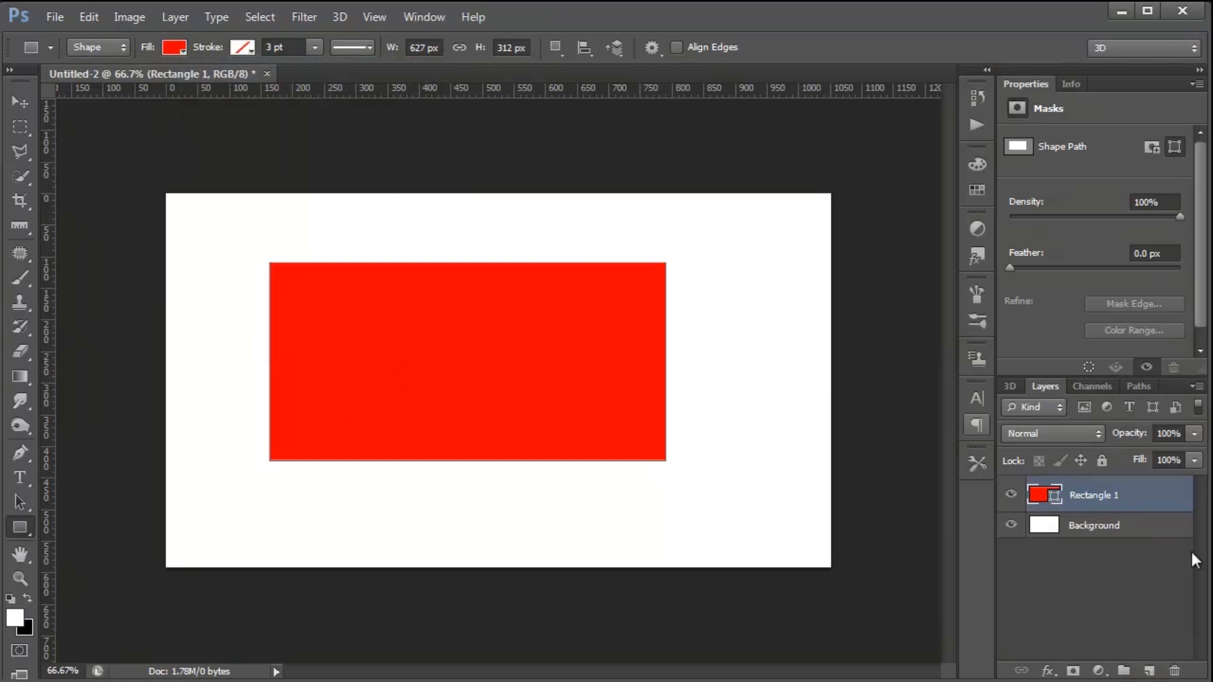
Try a black 38 px outside Stroke layer style on the rectangle layer, and discard it
{"action": "double_click", "coordinate": [1169, 505]}
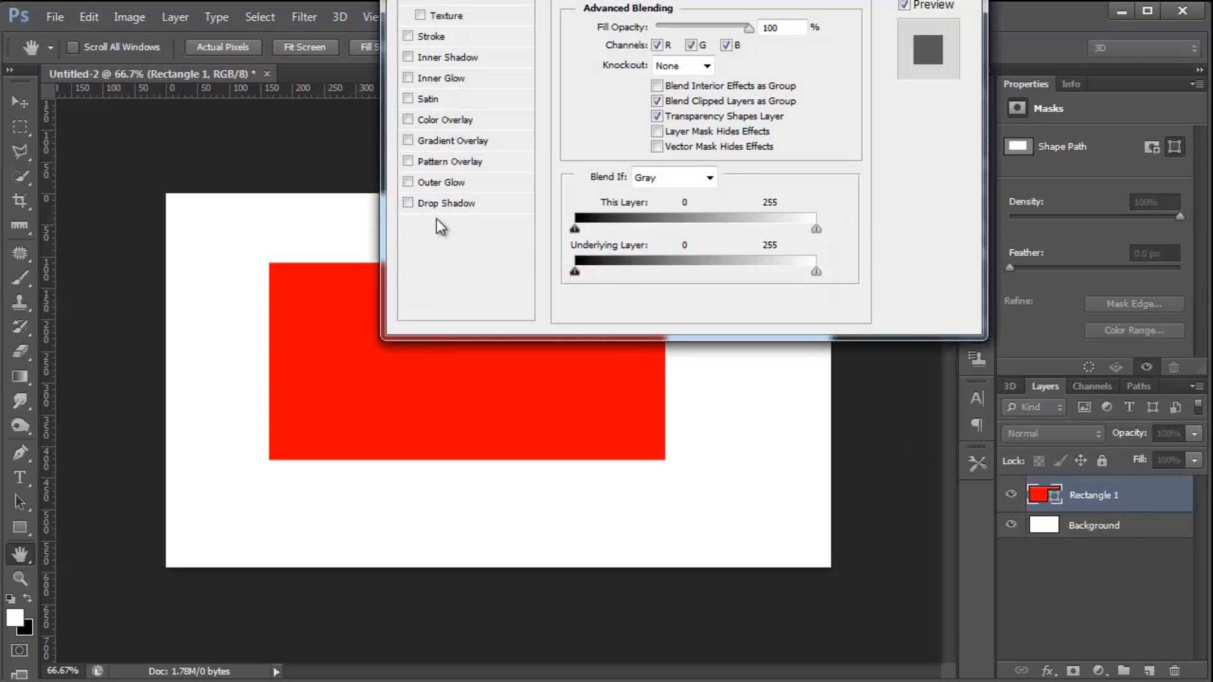
{"action": "left_click", "coordinate": [408, 35]}
{"action": "left_click_drag", "start_coordinate": [564, 2], "coordinate": [513, 29]}
{"action": "left_click_drag", "start_coordinate": [604, 93], "coordinate": [609, 93]}
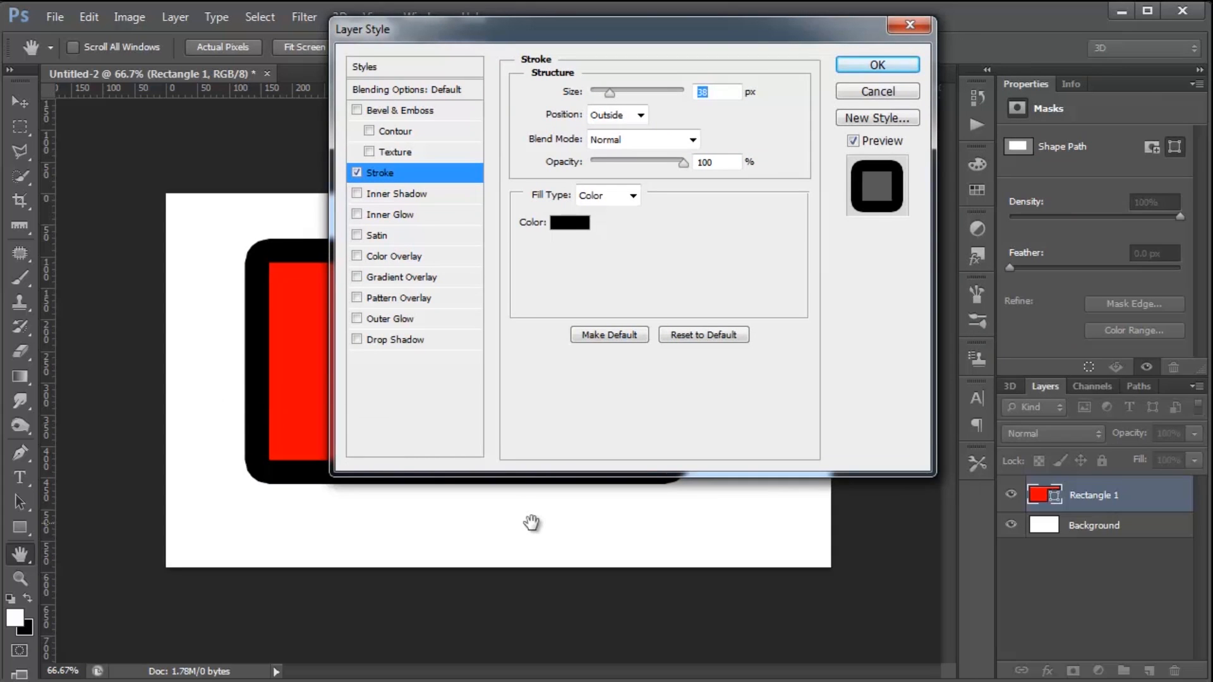
{"action": "left_click", "coordinate": [860, 91]}
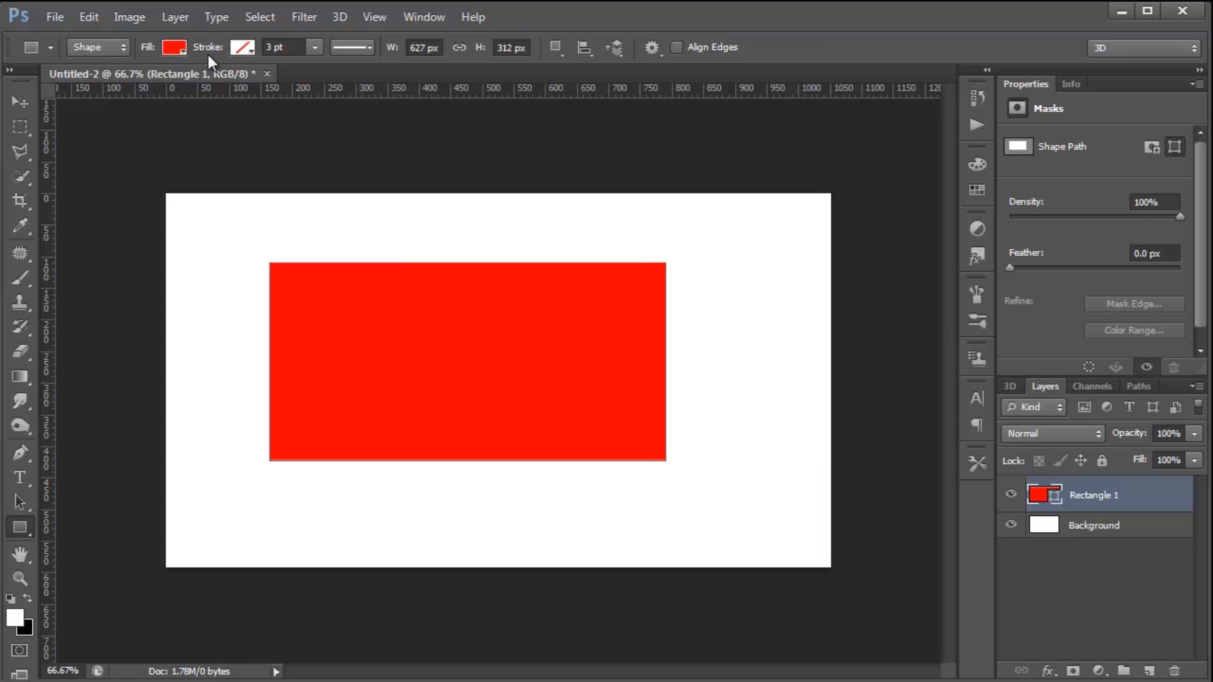
Give the rectangle shape a black stroke and set the stroke width to 68.44 pt
{"action": "left_click", "coordinate": [250, 49]}
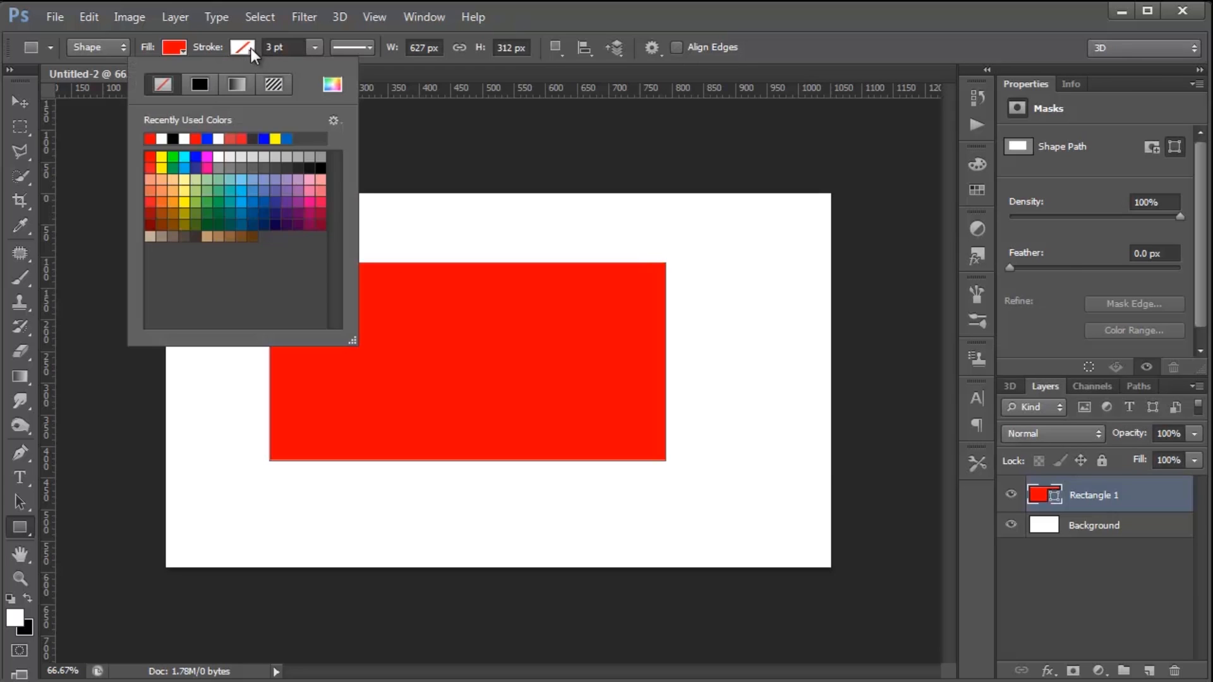
{"action": "left_click", "coordinate": [173, 139]}
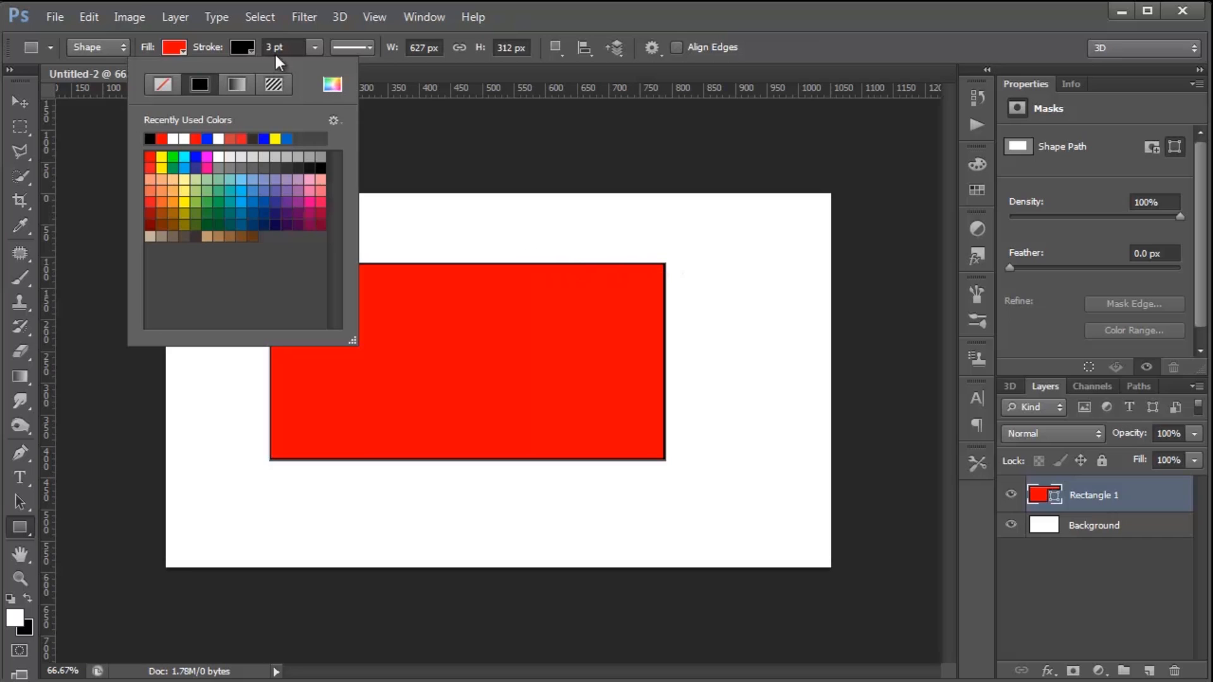
{"action": "left_click", "coordinate": [308, 48]}
{"action": "left_click_drag", "start_coordinate": [314, 68], "coordinate": [373, 70]}
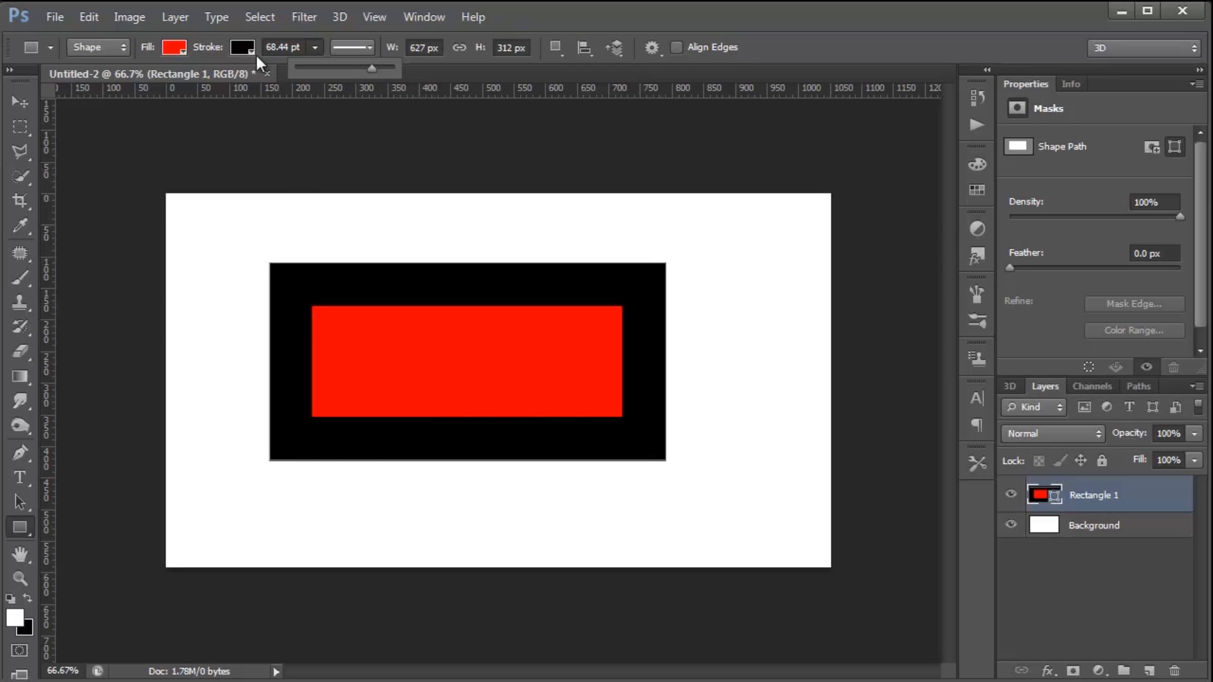
{"action": "left_click", "coordinate": [315, 47]}
Switch the rectangle's stroke to the dashed line preset
{"action": "left_click", "coordinate": [369, 48]}
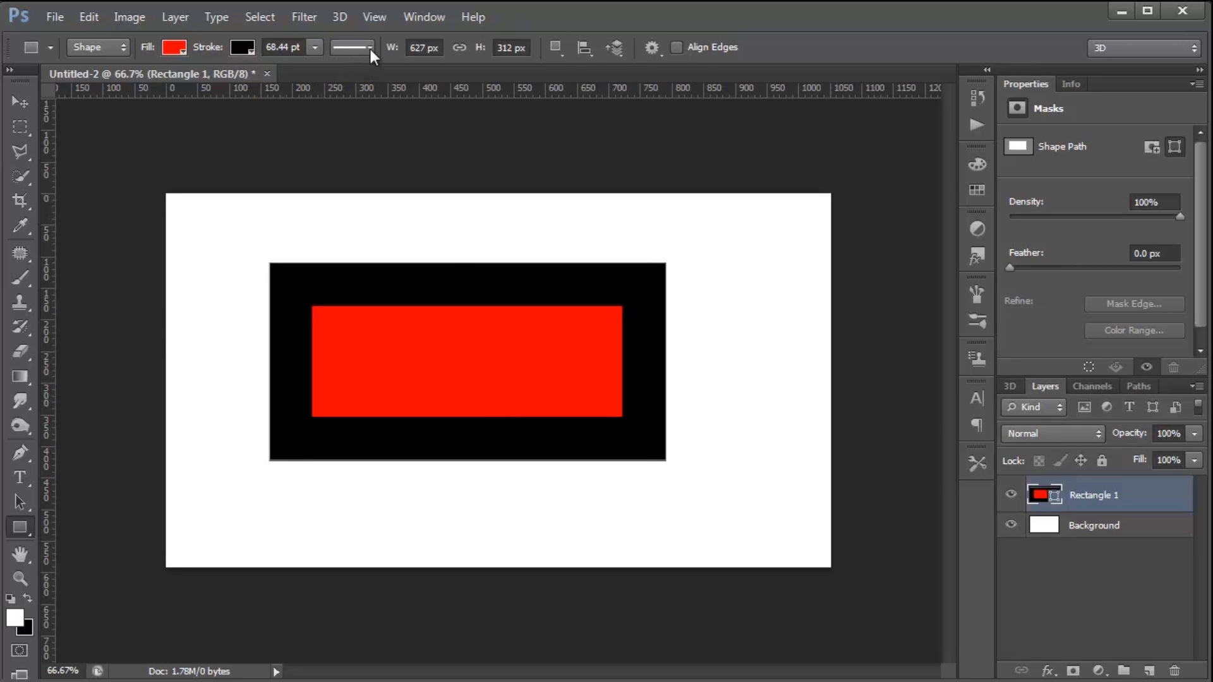
{"action": "left_click", "coordinate": [370, 48]}
{"action": "left_click", "coordinate": [357, 133]}
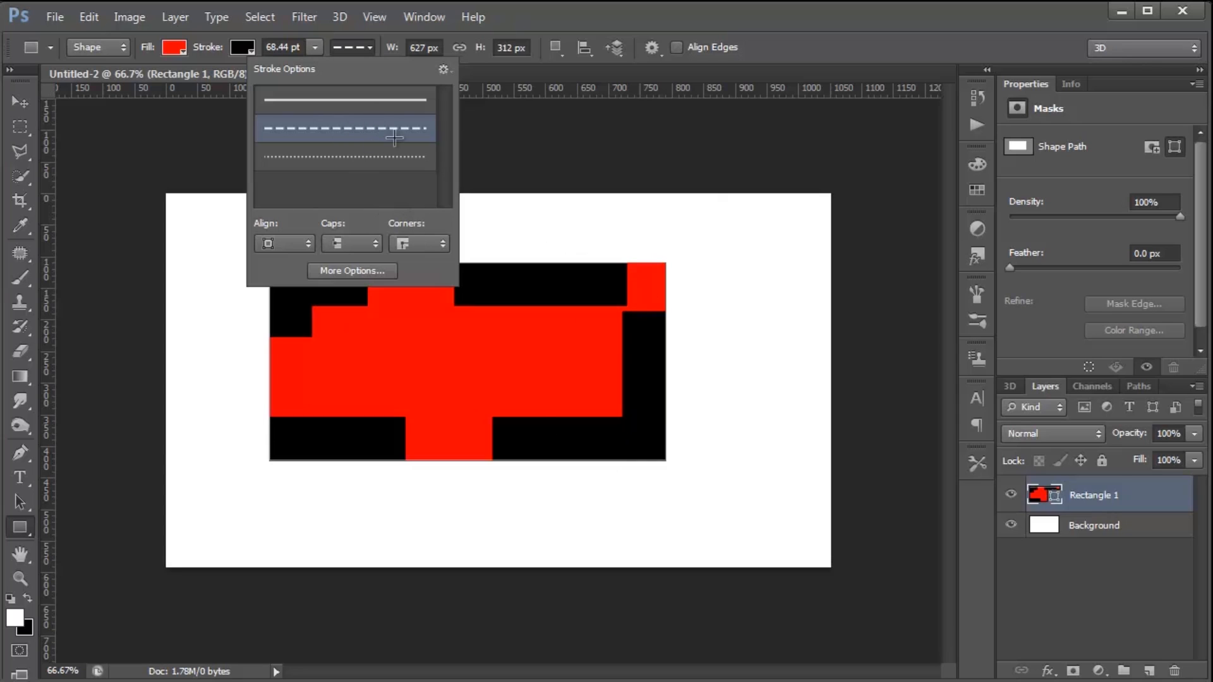
In the detailed stroke options, try the Center alignment on the dashed stroke and set it to Outside
{"action": "left_click", "coordinate": [355, 273]}
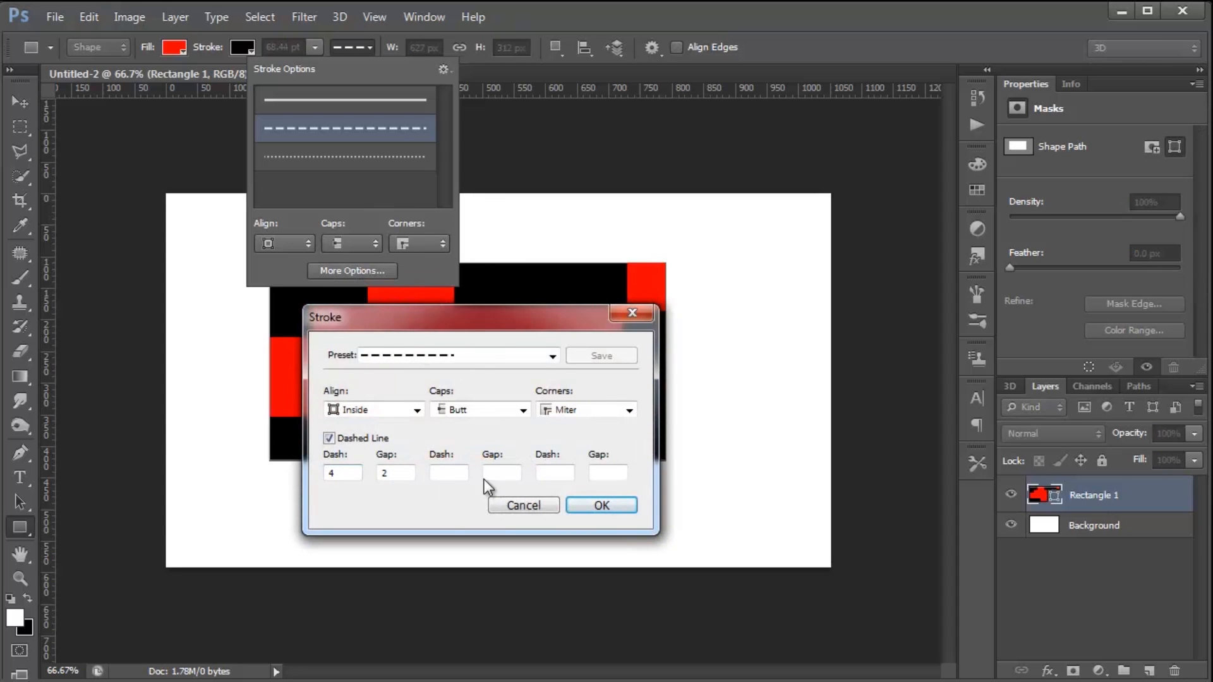
{"action": "left_click_drag", "start_coordinate": [509, 321], "coordinate": [921, 200]}
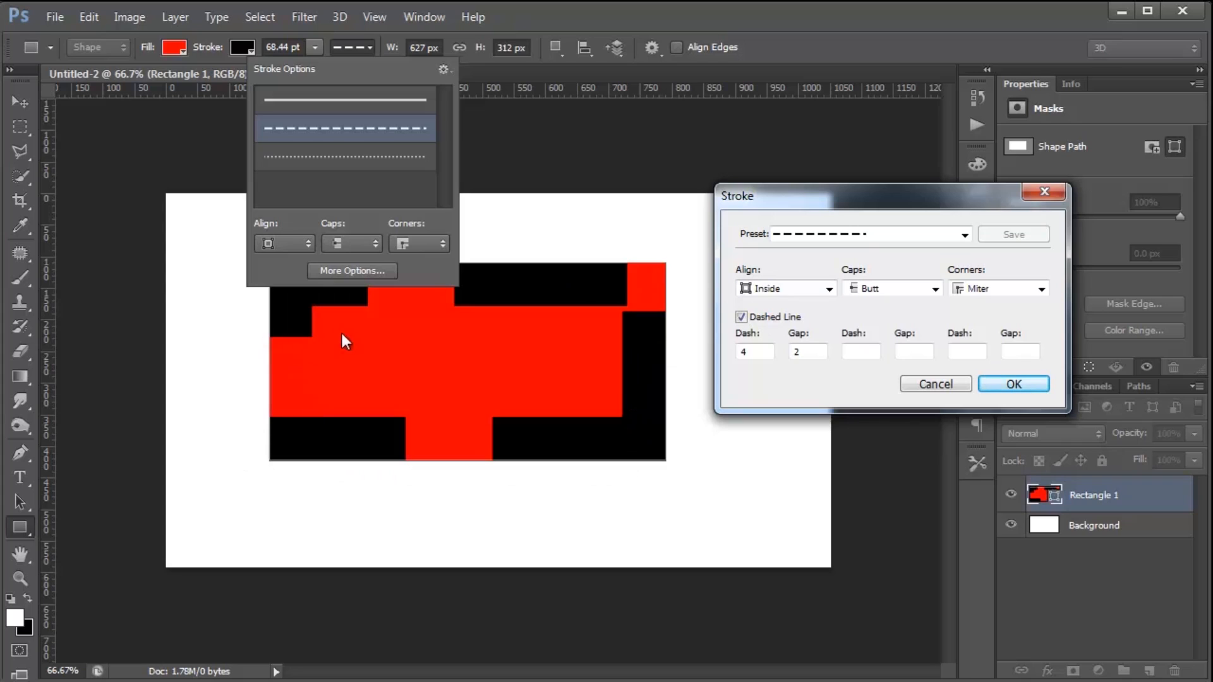
{"action": "left_click", "coordinate": [788, 288]}
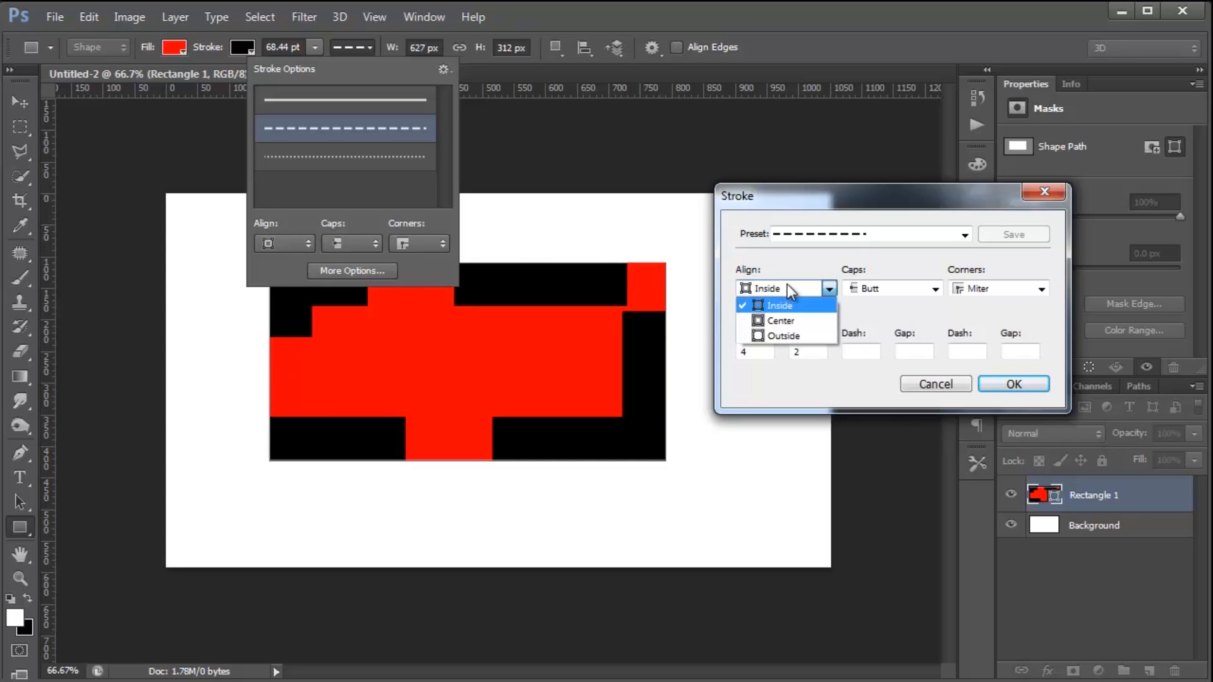
{"action": "left_click", "coordinate": [797, 319]}
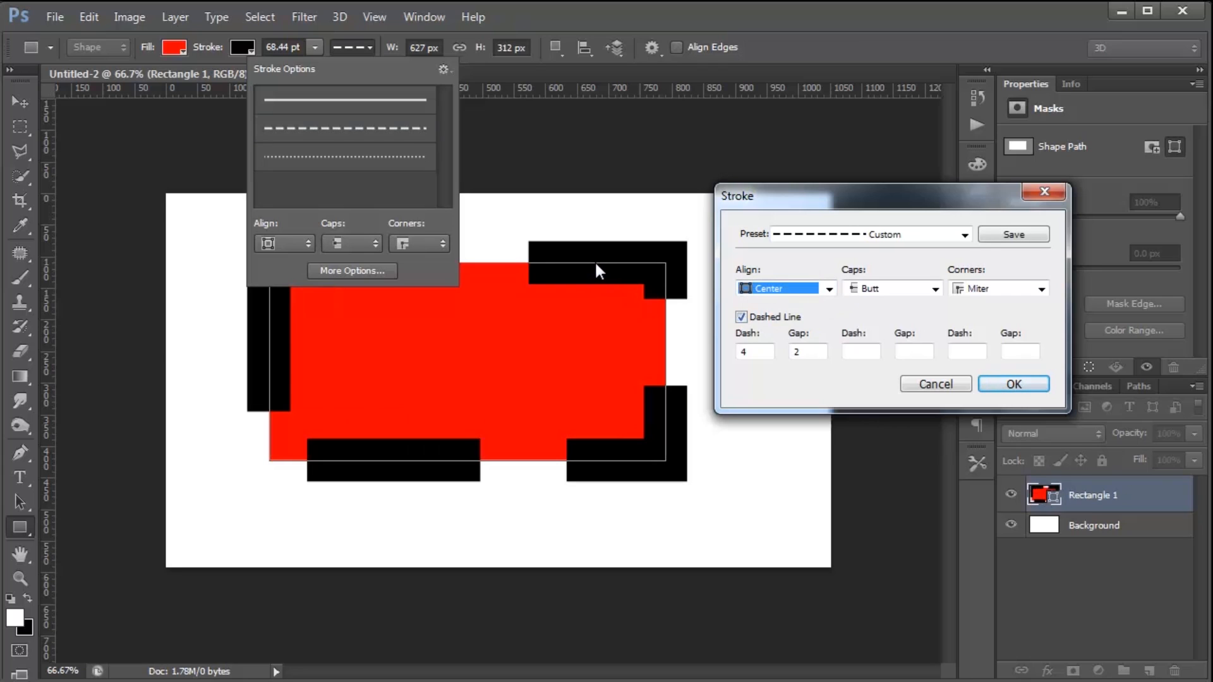
{"action": "left_click", "coordinate": [799, 293]}
{"action": "left_click", "coordinate": [787, 333]}
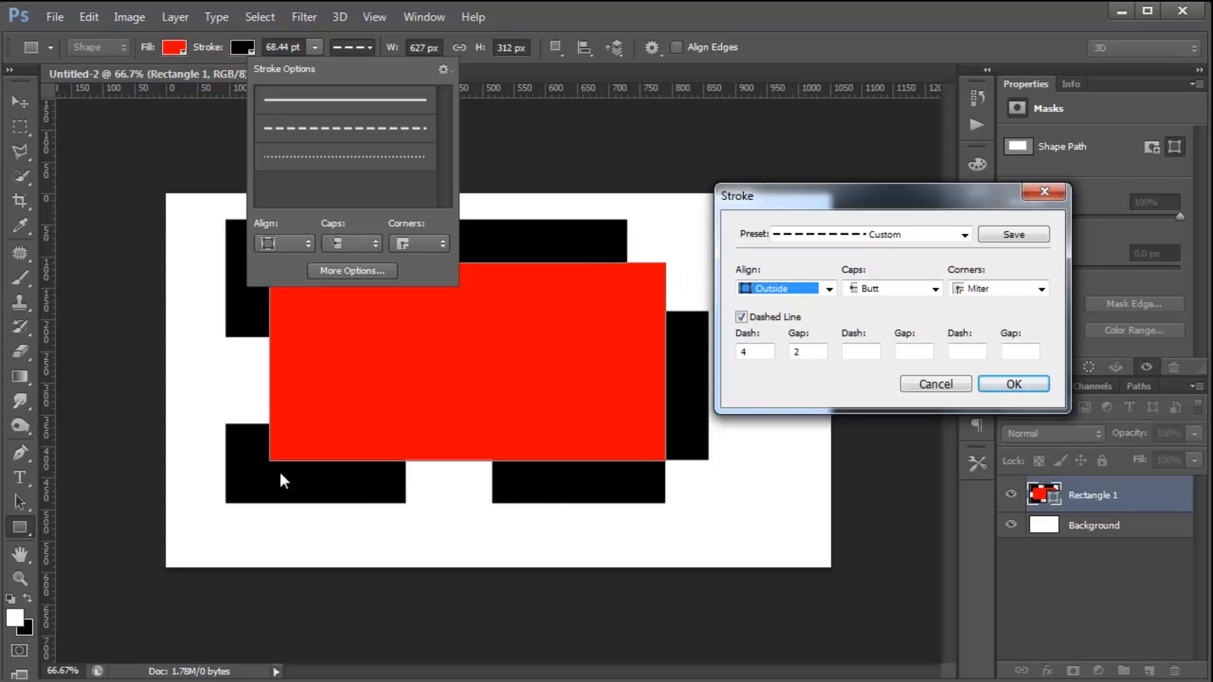
Set the stroke's first dash to 2 with gap 1, and its second dash to 3 with gap 2
{"action": "double_click", "coordinate": [761, 351]}
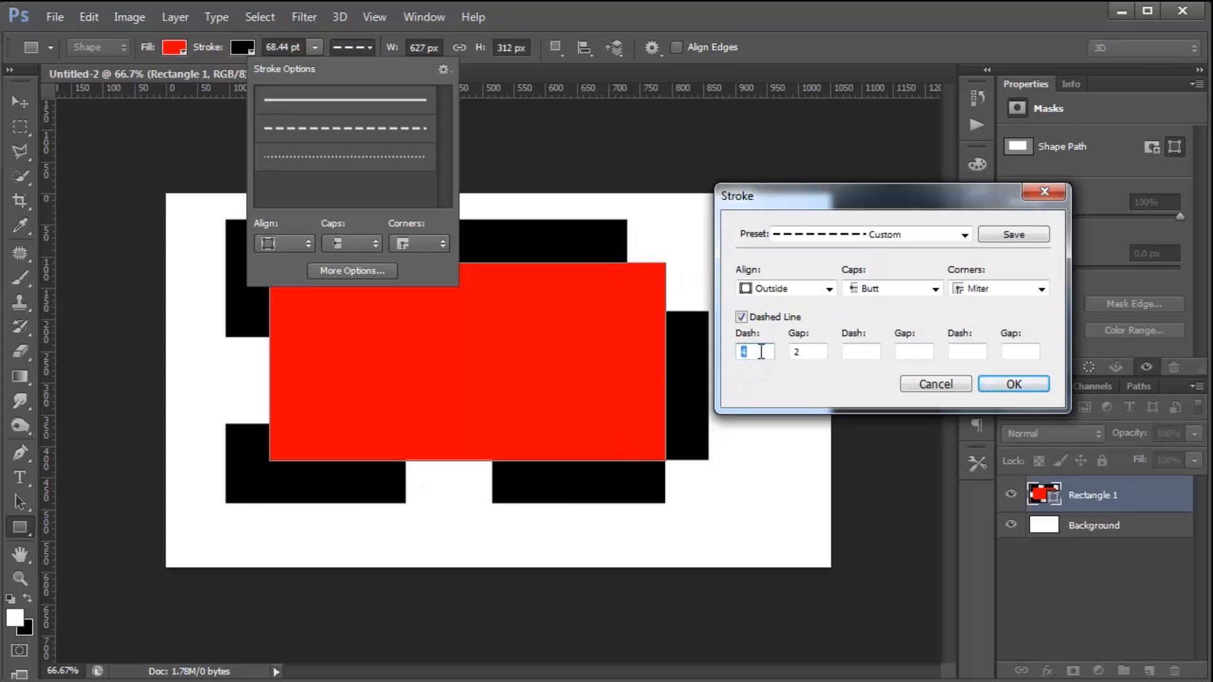
{"action": "type", "text": "2"}
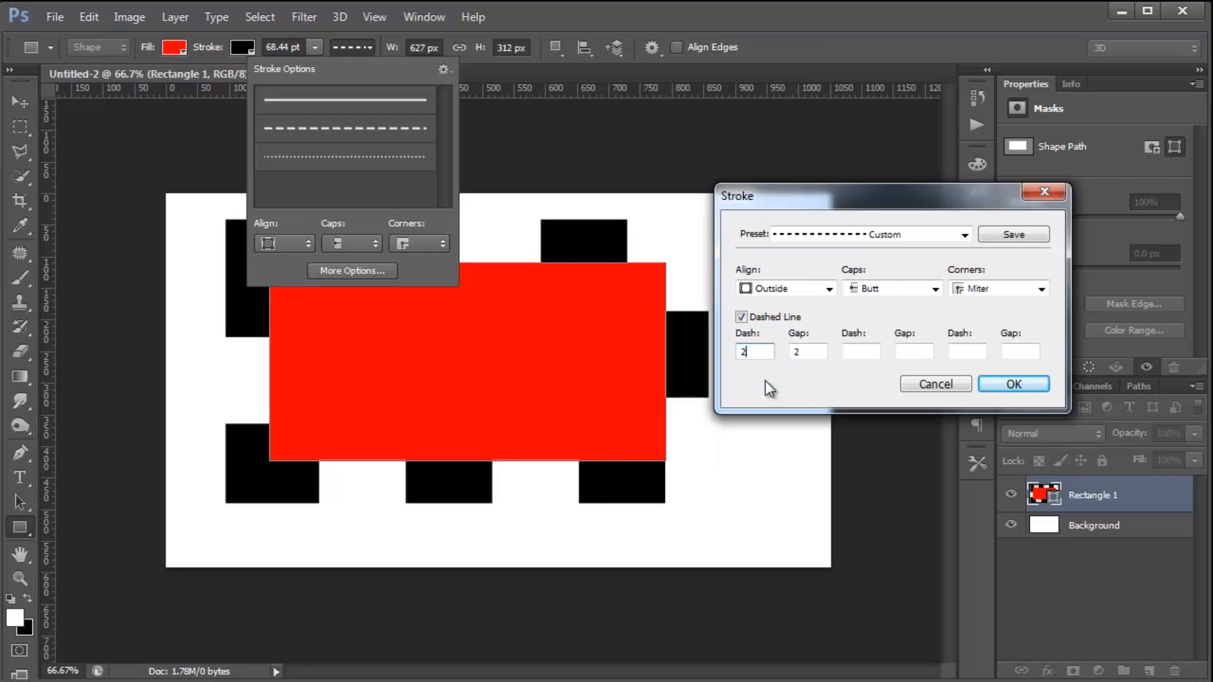
{"action": "double_click", "coordinate": [804, 352]}
{"action": "type", "text": "1"}
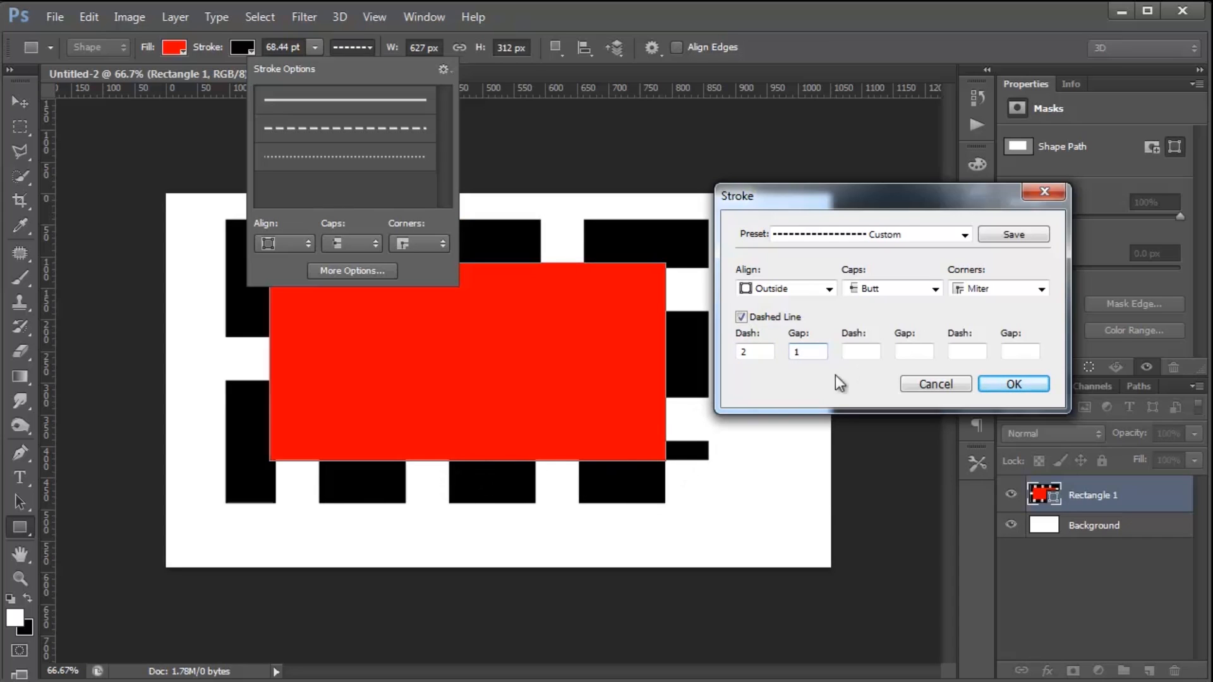
{"action": "left_click", "coordinate": [856, 351]}
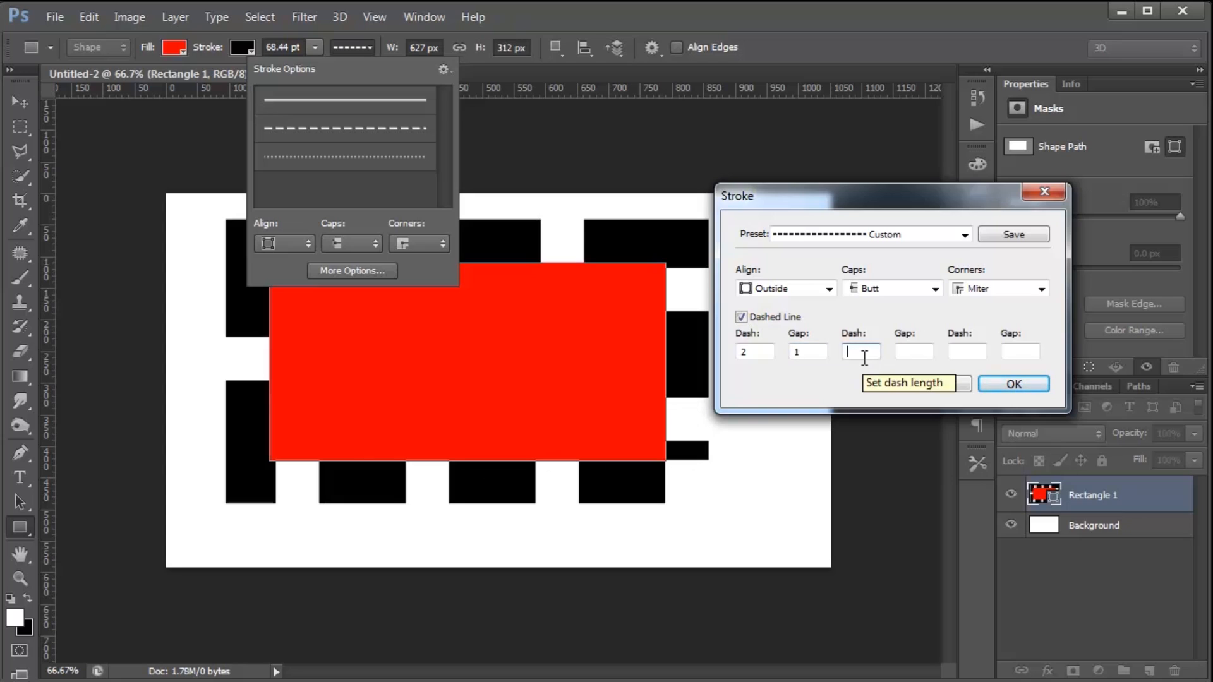
{"action": "type", "text": "3"}
{"action": "left_click", "coordinate": [912, 352]}
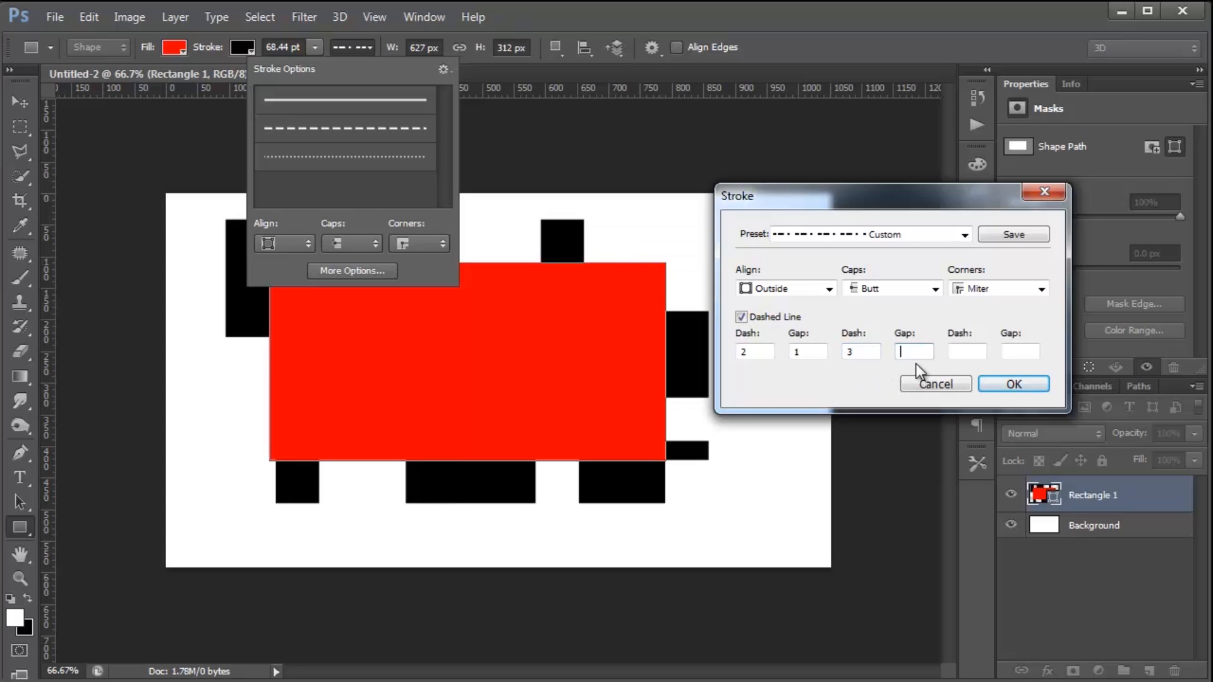
{"action": "type", "text": "2"}
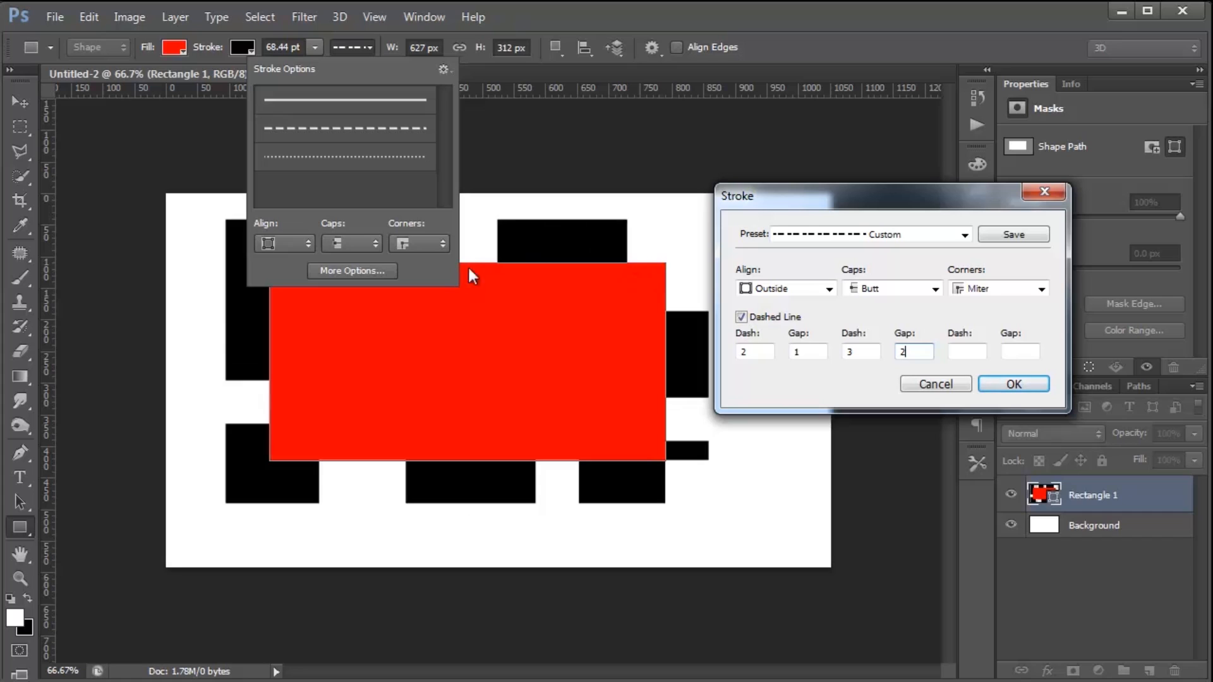
Turn off the dashed line so that the rectangle's stroke is solid
{"action": "left_click", "coordinate": [965, 350]}
{"action": "key", "text": "shift+Tab"}
{"action": "key", "text": "shift+Tab"}
{"action": "key", "text": "shift+Tab"}
{"action": "left_click", "coordinate": [742, 318]}
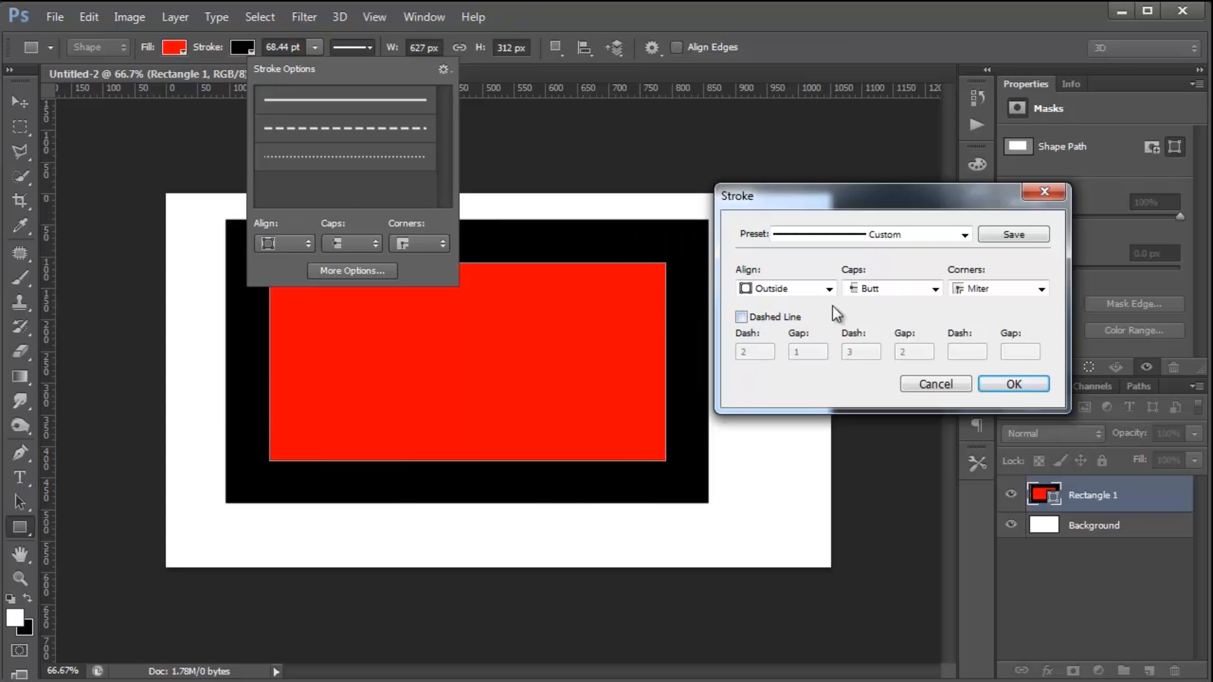
Try Round and Bevel corners on the solid stroke, and return the corners to Miter
{"action": "left_click", "coordinate": [995, 289]}
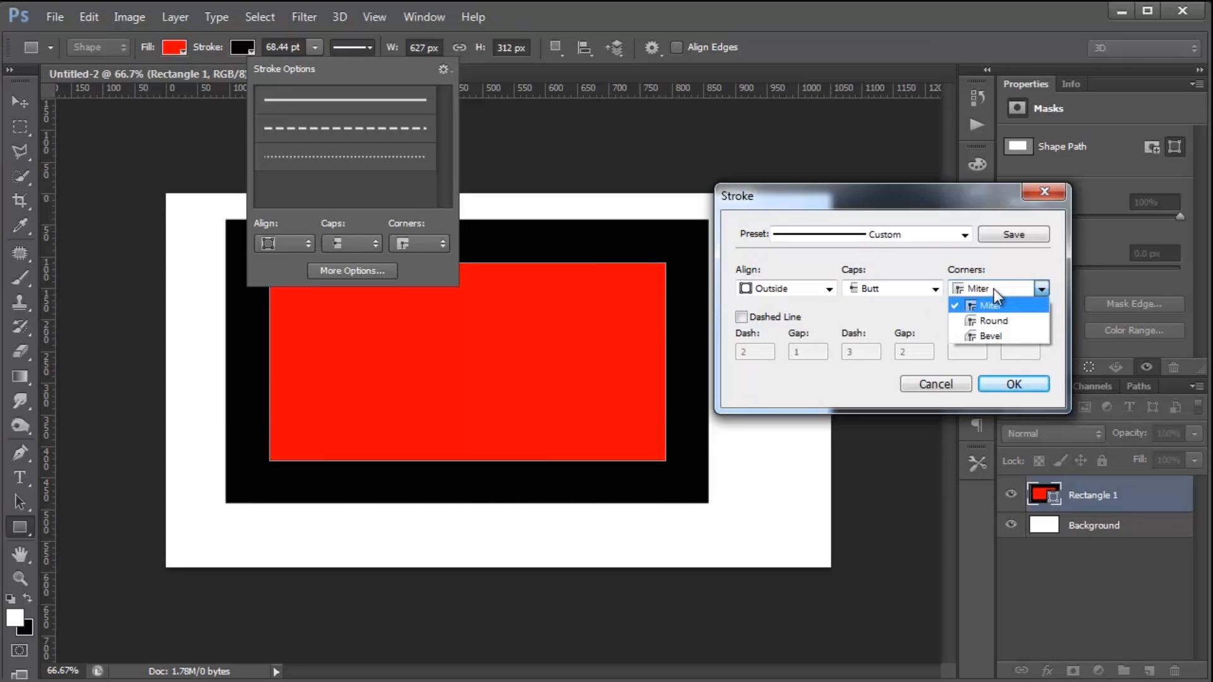
{"action": "left_click", "coordinate": [993, 322]}
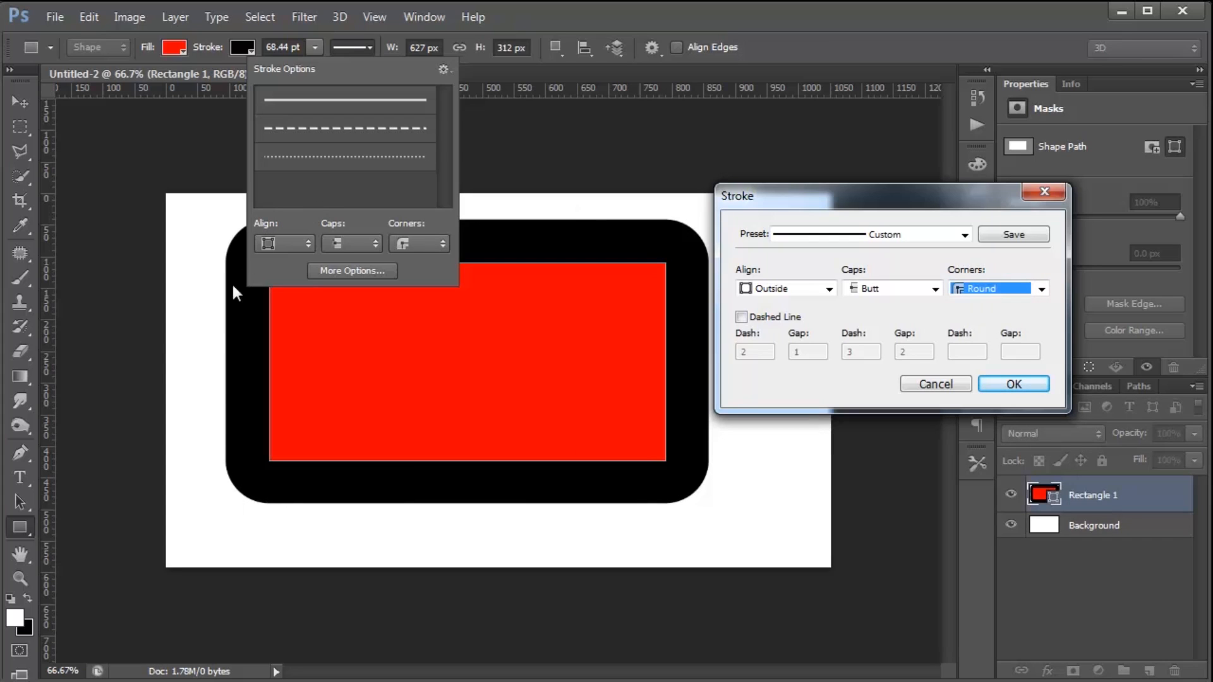
{"action": "left_click", "coordinate": [1004, 288]}
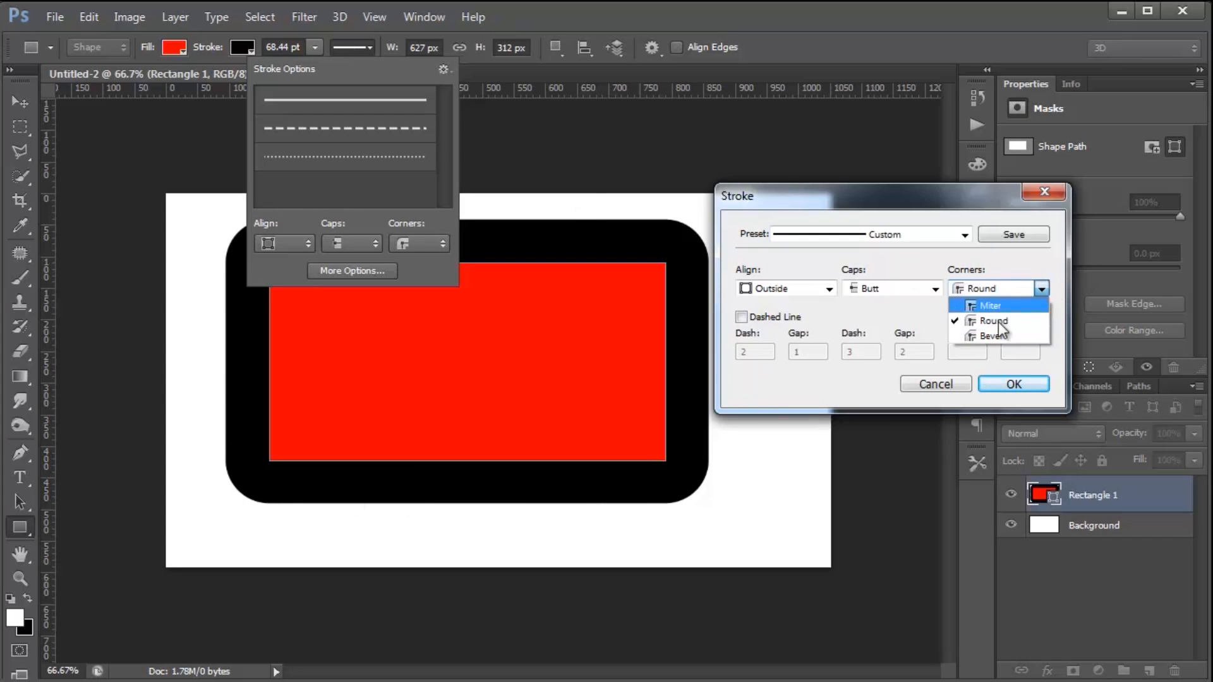
{"action": "left_click", "coordinate": [995, 336]}
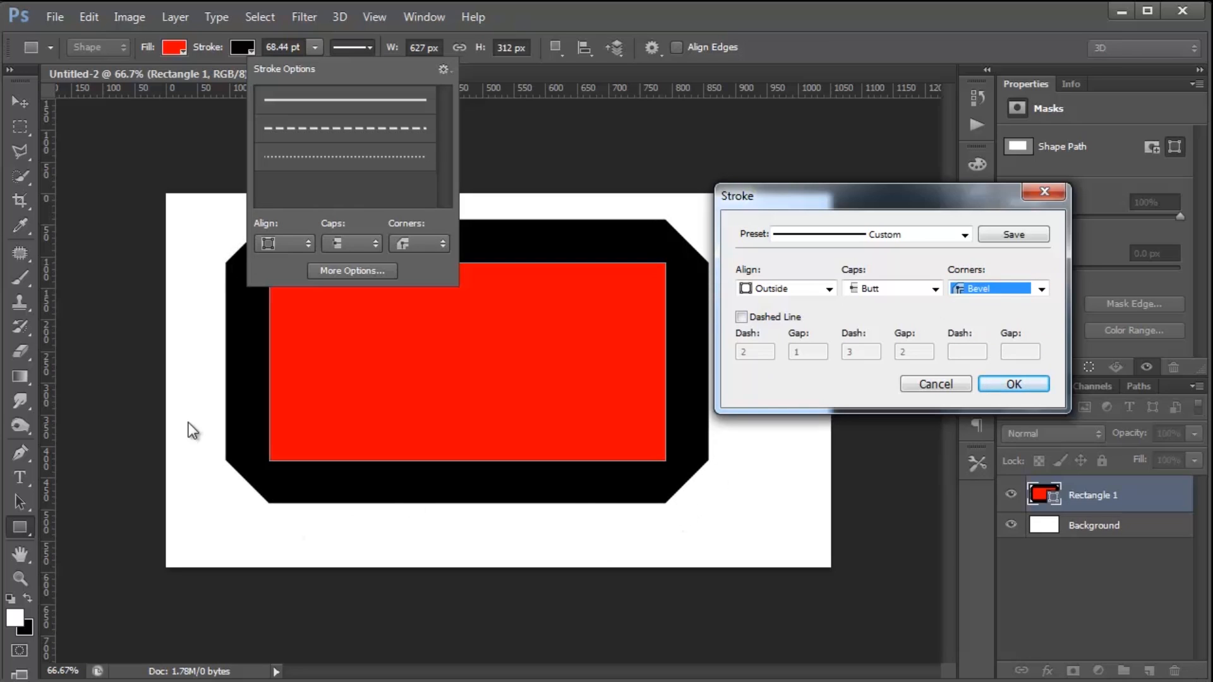
{"action": "left_click", "coordinate": [1039, 285]}
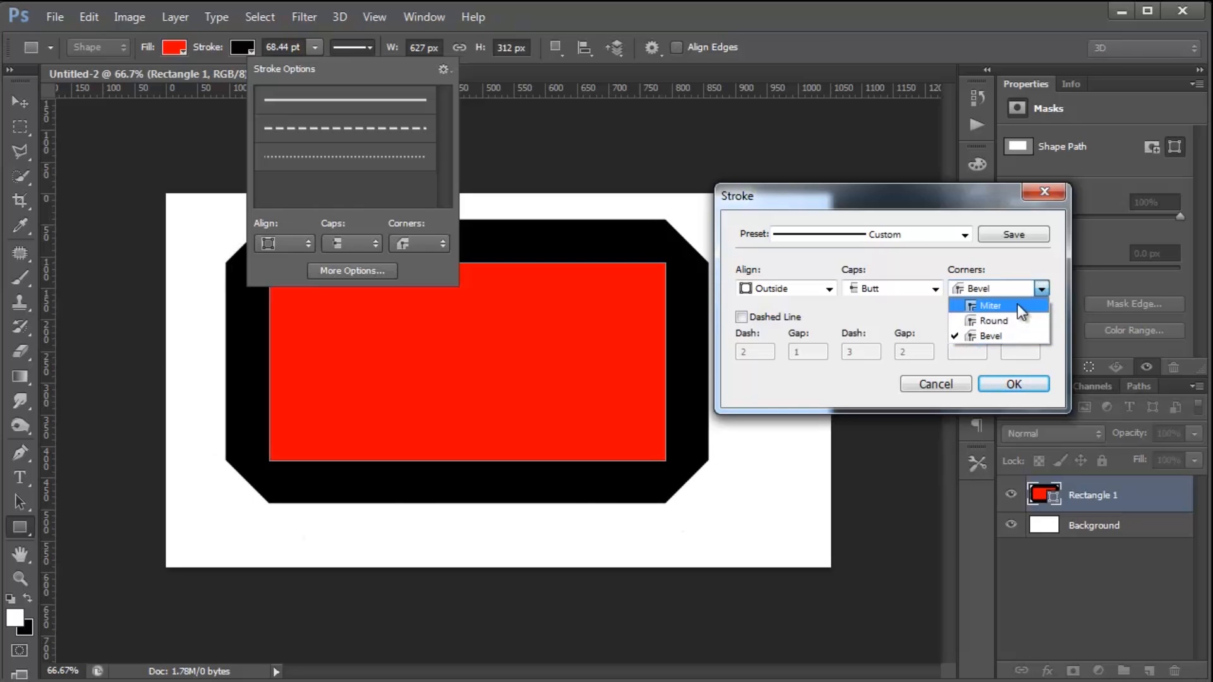
{"action": "left_click", "coordinate": [1017, 304]}
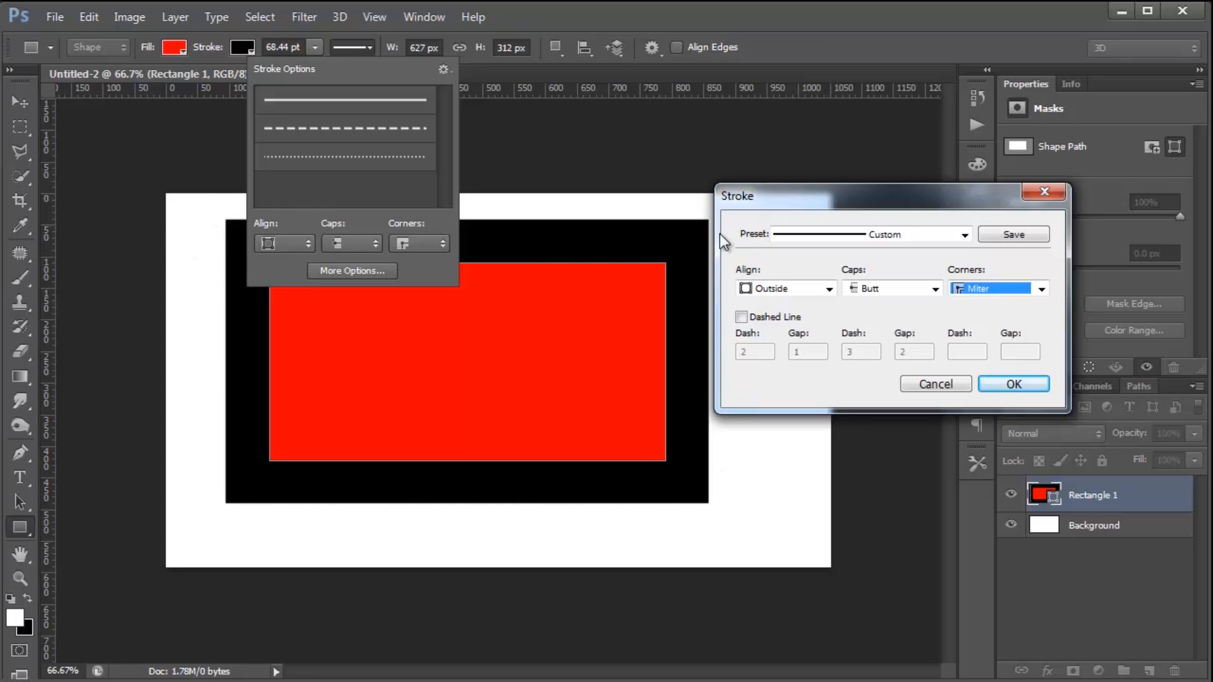
Turn the dashed line back on, set the third dash to 4 with gap 3, and confirm the stroke settings
{"action": "left_click", "coordinate": [741, 317]}
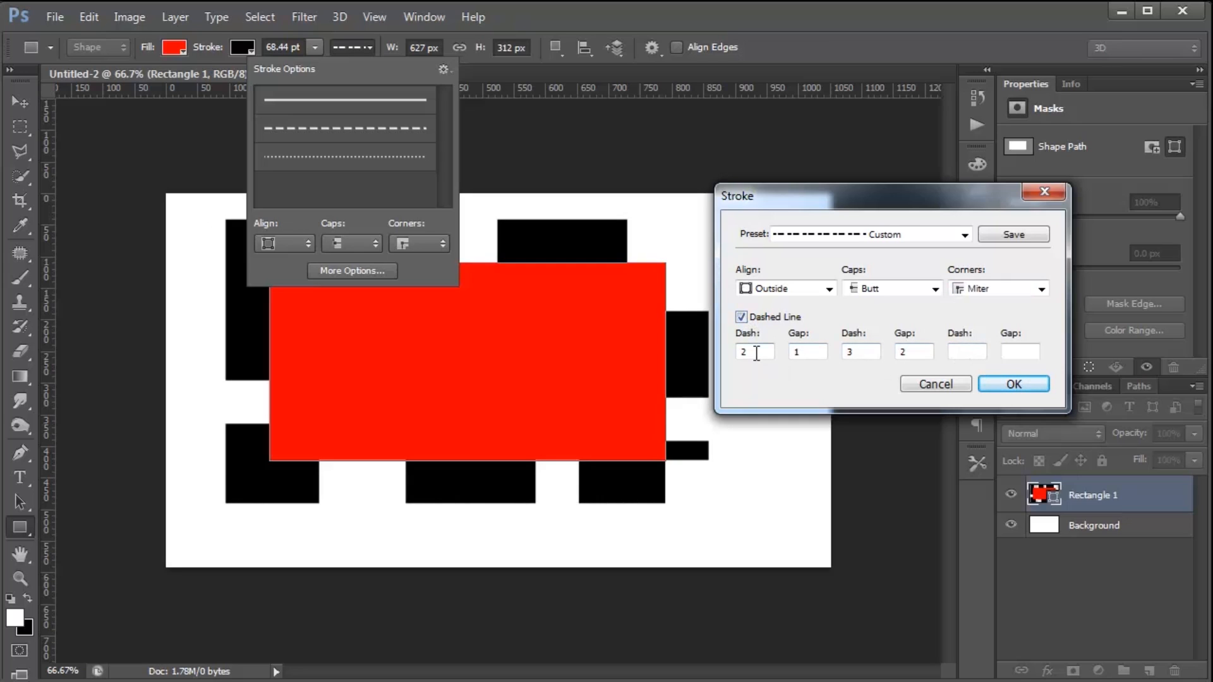
{"action": "left_click", "coordinate": [984, 351]}
{"action": "type", "text": "4"}
{"action": "left_click", "coordinate": [1015, 351]}
{"action": "type", "text": "3"}
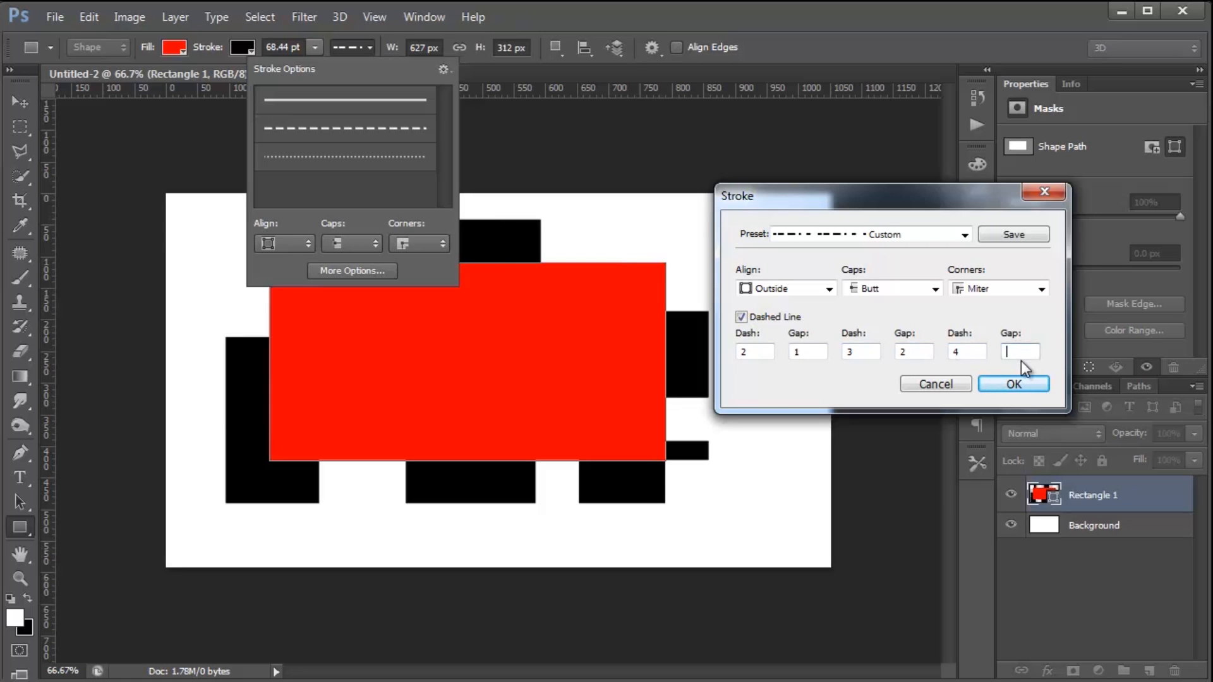
{"action": "left_click", "coordinate": [1013, 383]}
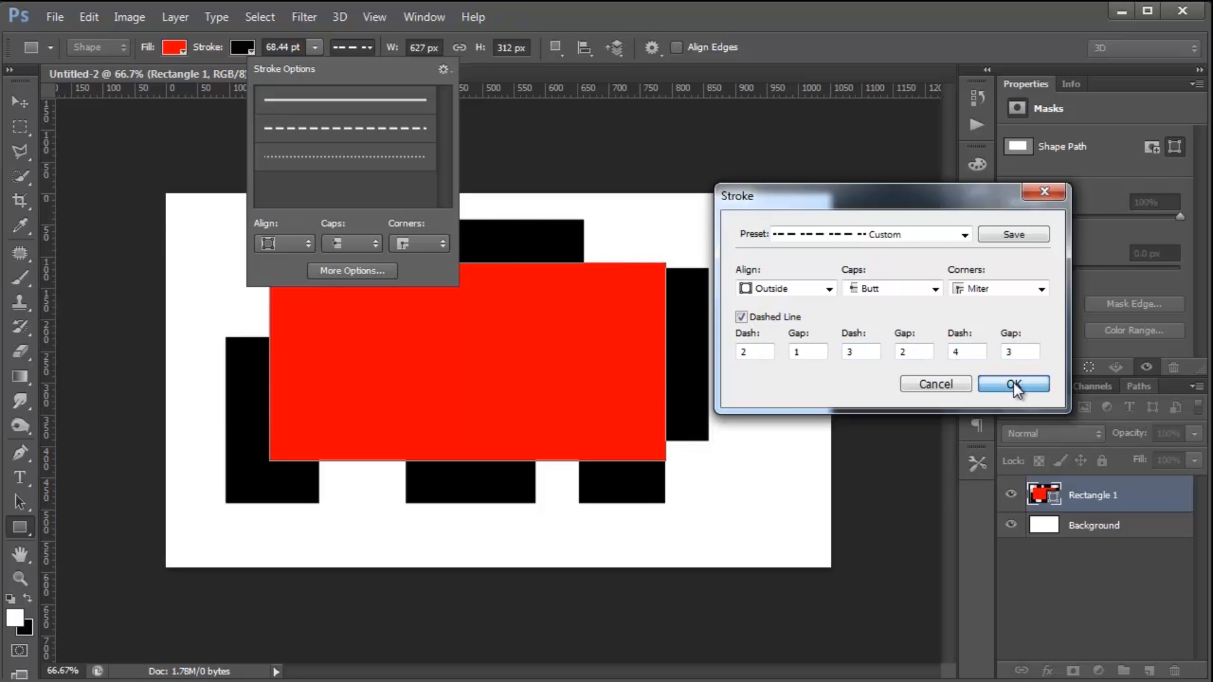
Set the stroke width to 17.66 pt and clear the second and third dash and gap pairs, keeping dash 2 and gap 1
{"action": "left_click", "coordinate": [314, 47]}
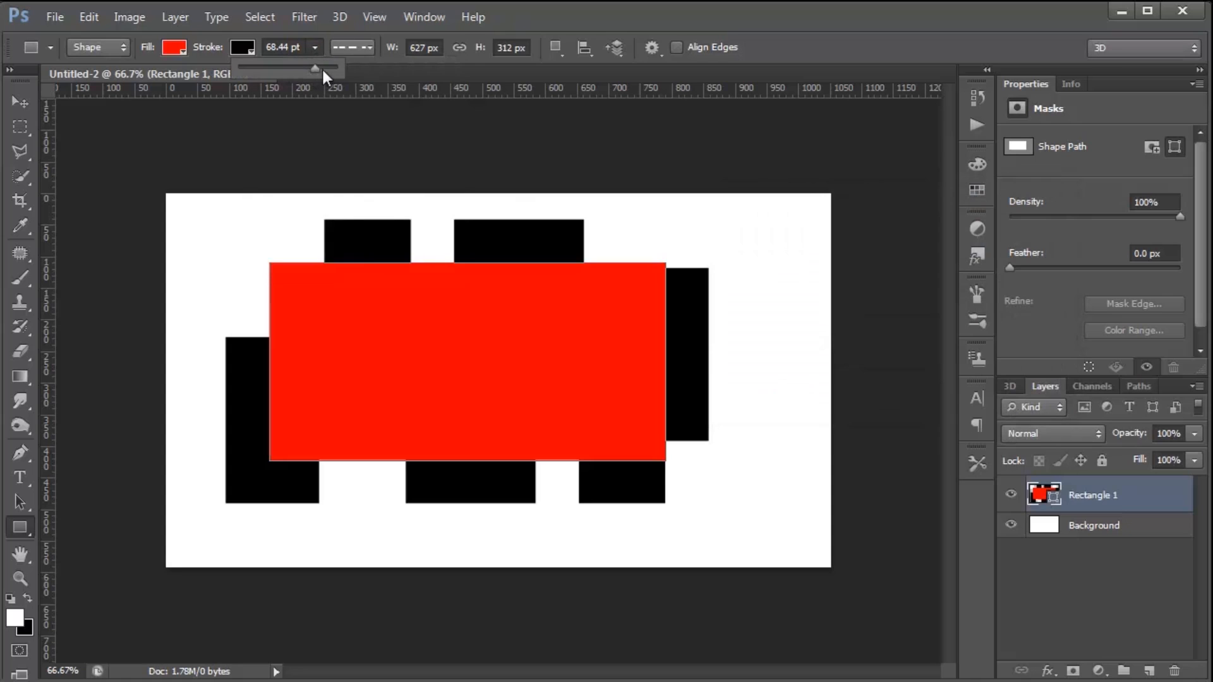
{"action": "mouse_move", "coordinate": [316, 67]}
{"action": "left_mouse_down"}
{"action": "mouse_move", "coordinate": [253, 71]}
{"action": "mouse_move", "coordinate": [282, 71]}
{"action": "left_mouse_up"}
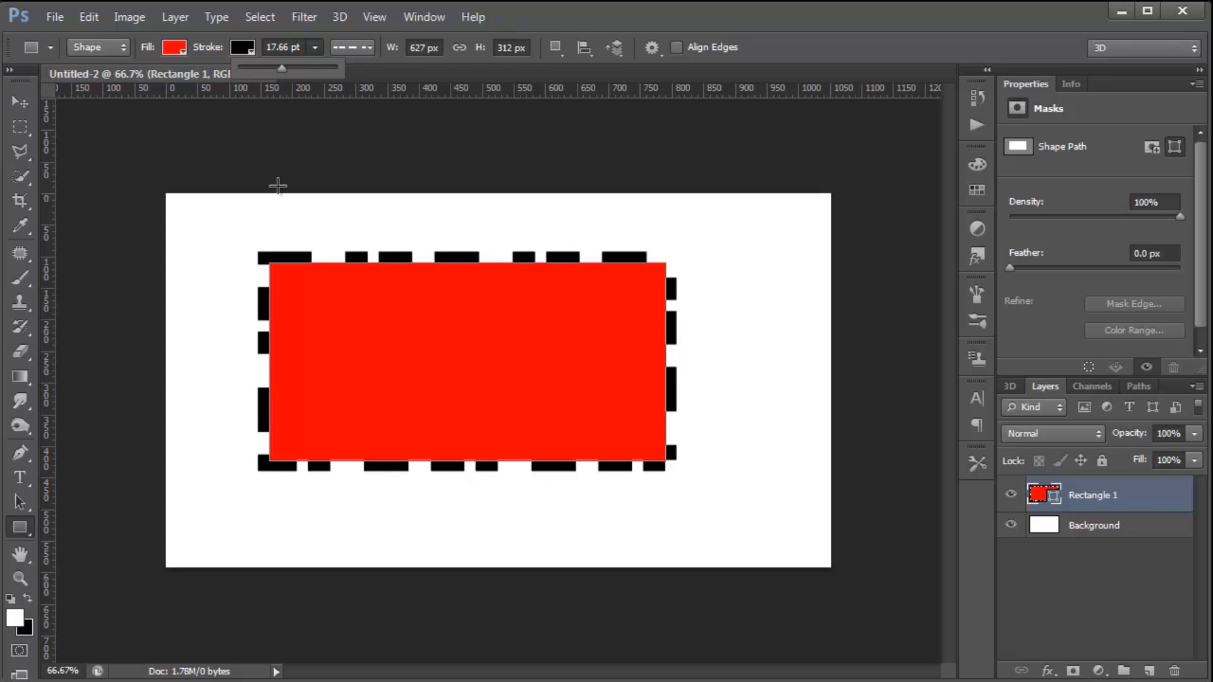
{"action": "left_click", "coordinate": [370, 48]}
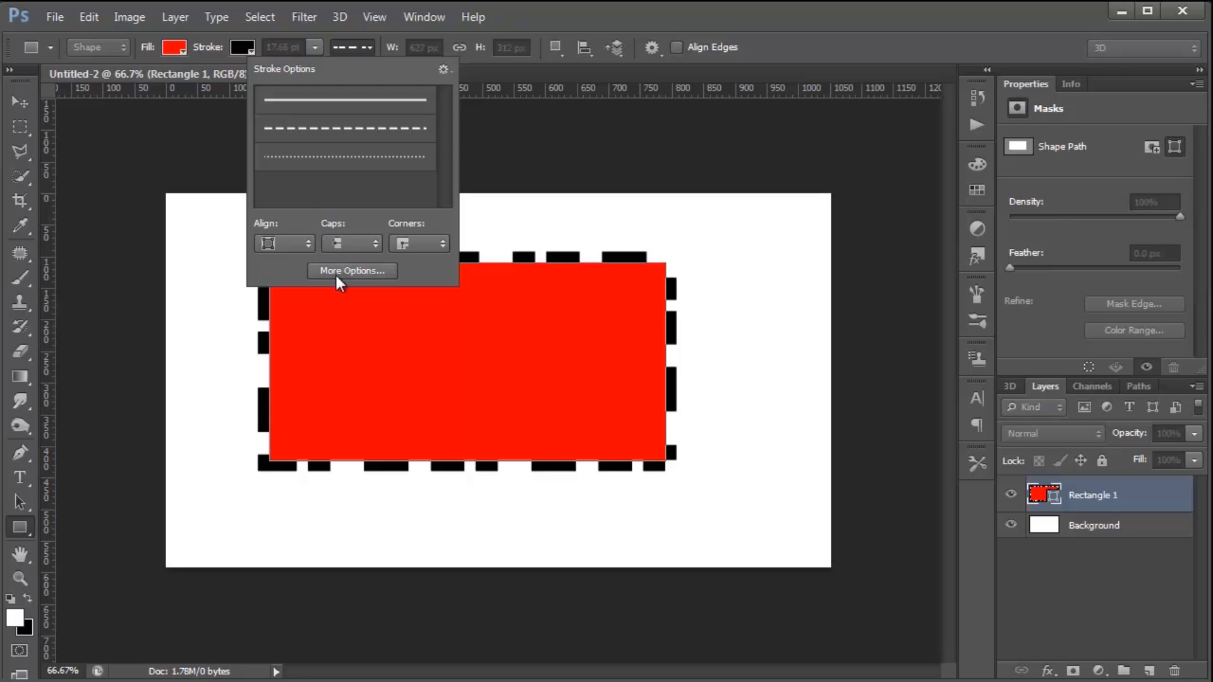
{"action": "left_click", "coordinate": [338, 272]}
{"action": "double_click", "coordinate": [850, 352]}
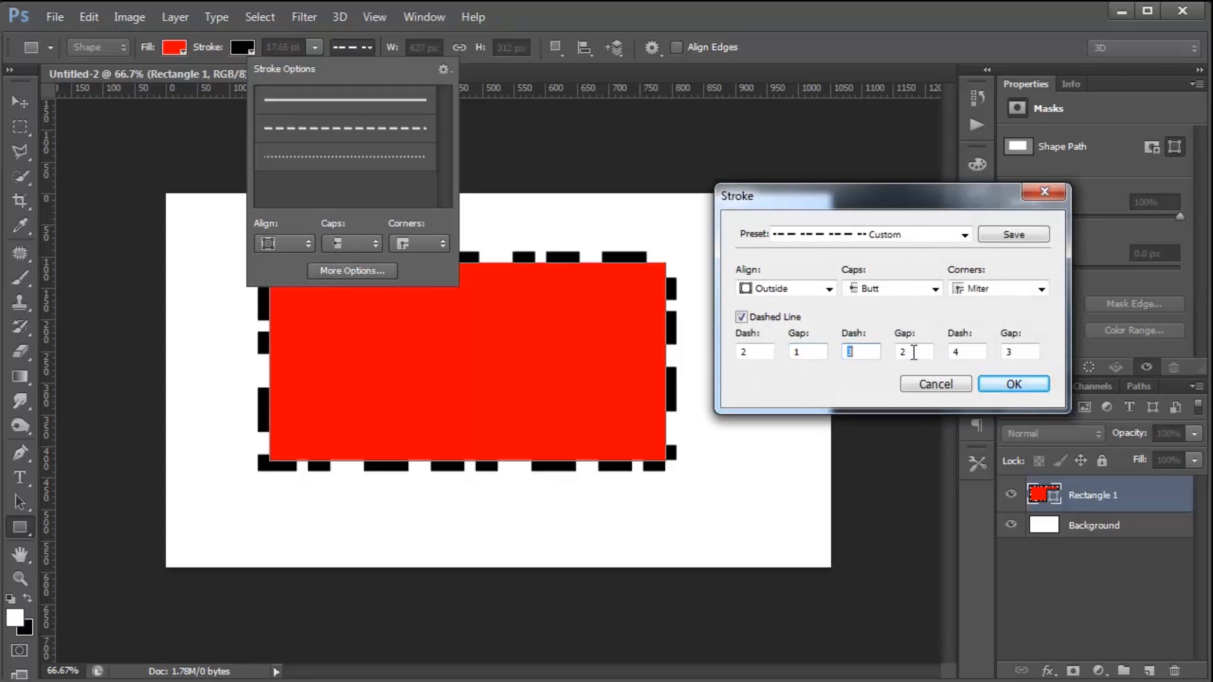
{"action": "key", "text": "BackSpace"}
{"action": "mouse_move", "coordinate": [917, 358]}
{"action": "left_mouse_down"}
{"action": "mouse_move", "coordinate": [894, 362]}
{"action": "mouse_move", "coordinate": [883, 346]}
{"action": "left_mouse_up"}
{"action": "key", "text": "BackSpace"}
{"action": "left_click_drag", "start_coordinate": [964, 355], "coordinate": [942, 353]}
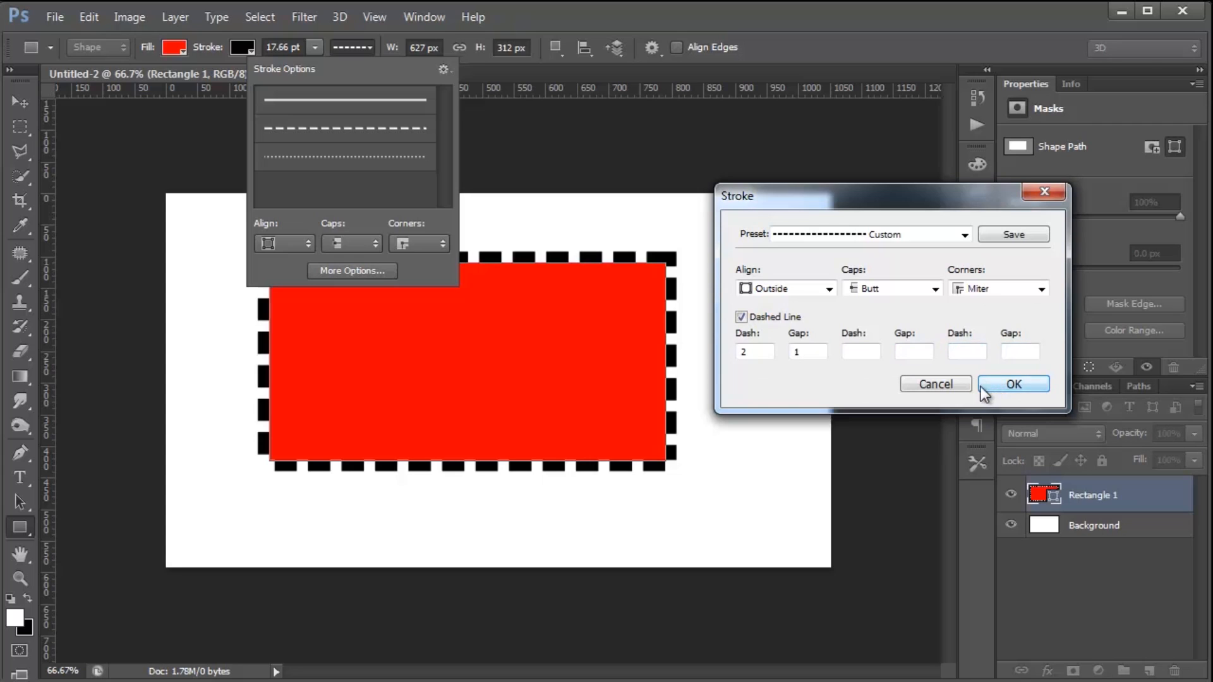
{"action": "left_click", "coordinate": [1004, 384]}
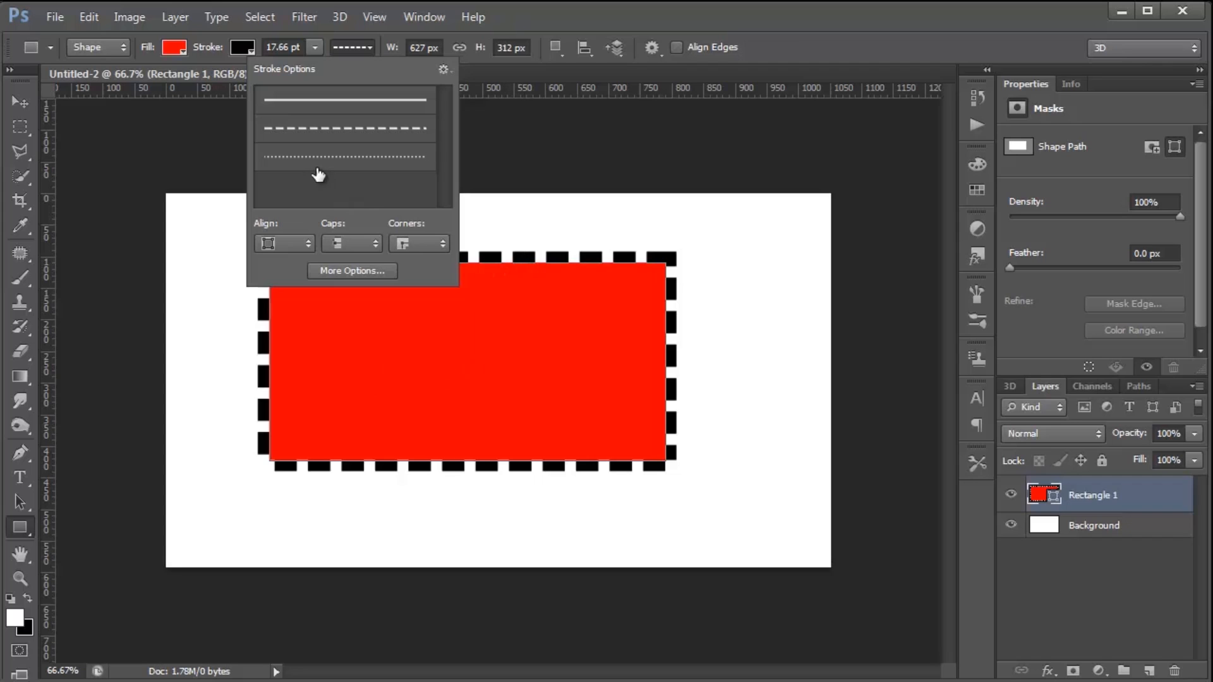
Apply a linear black-to-white gradient to the rectangle's stroke and recolour its white colour stop to green
{"action": "left_click", "coordinate": [240, 48]}
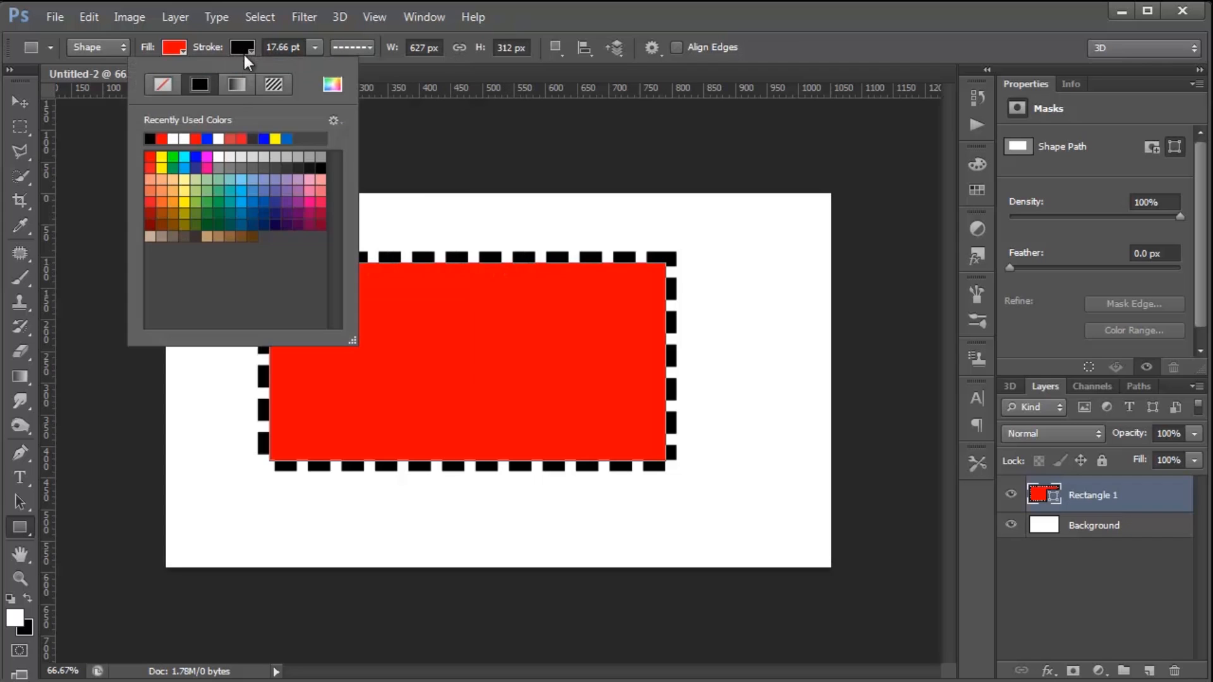
{"action": "left_click", "coordinate": [236, 85]}
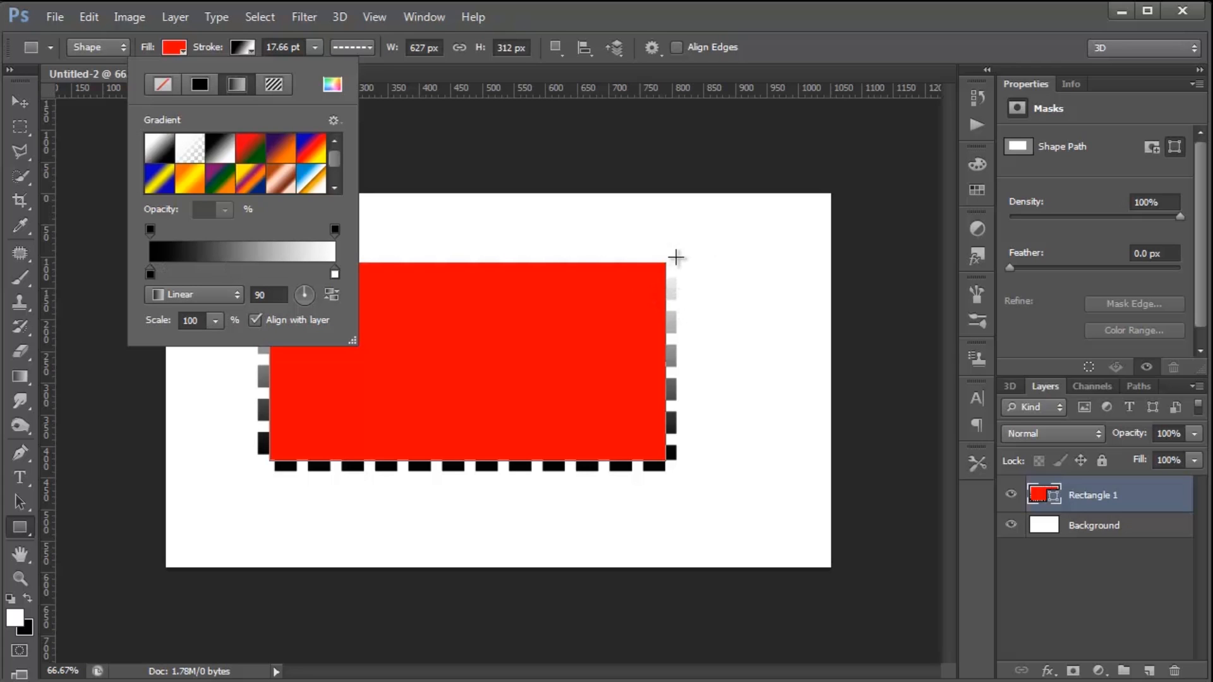
{"action": "left_click", "coordinate": [334, 275]}
{"action": "double_click", "coordinate": [335, 276]}
{"action": "left_click", "coordinate": [985, 413]}
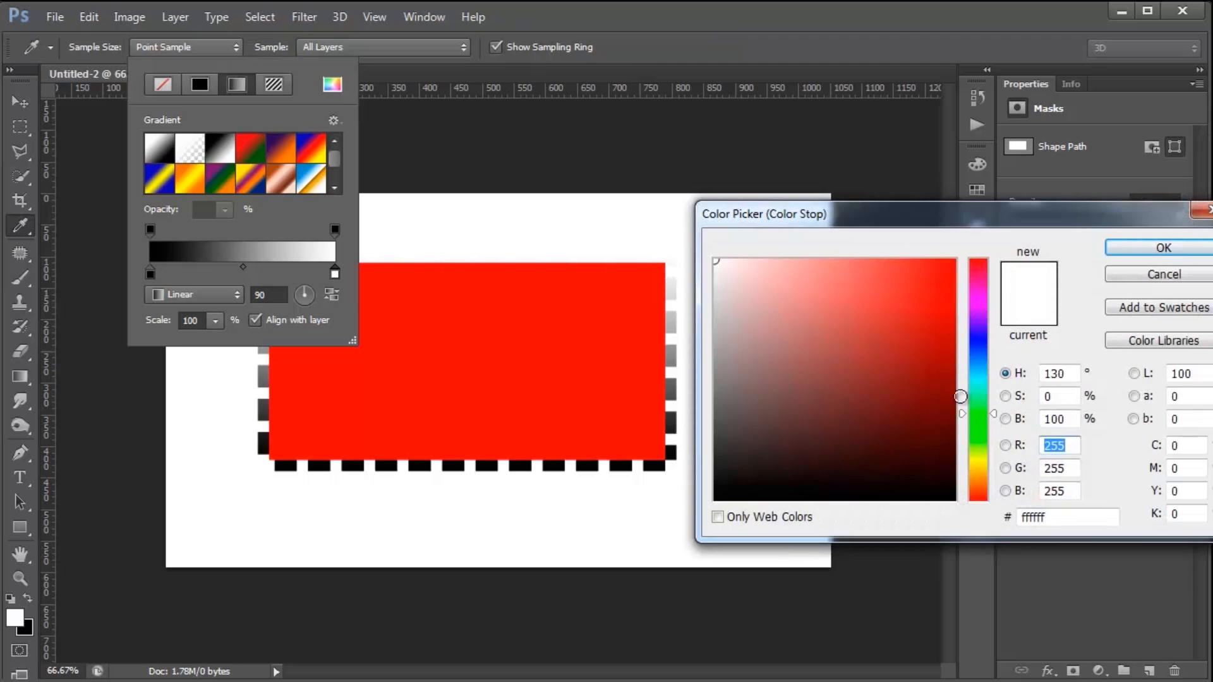
{"action": "left_click_drag", "start_coordinate": [890, 341], "coordinate": [1058, 211]}
{"action": "key", "text": "Return"}
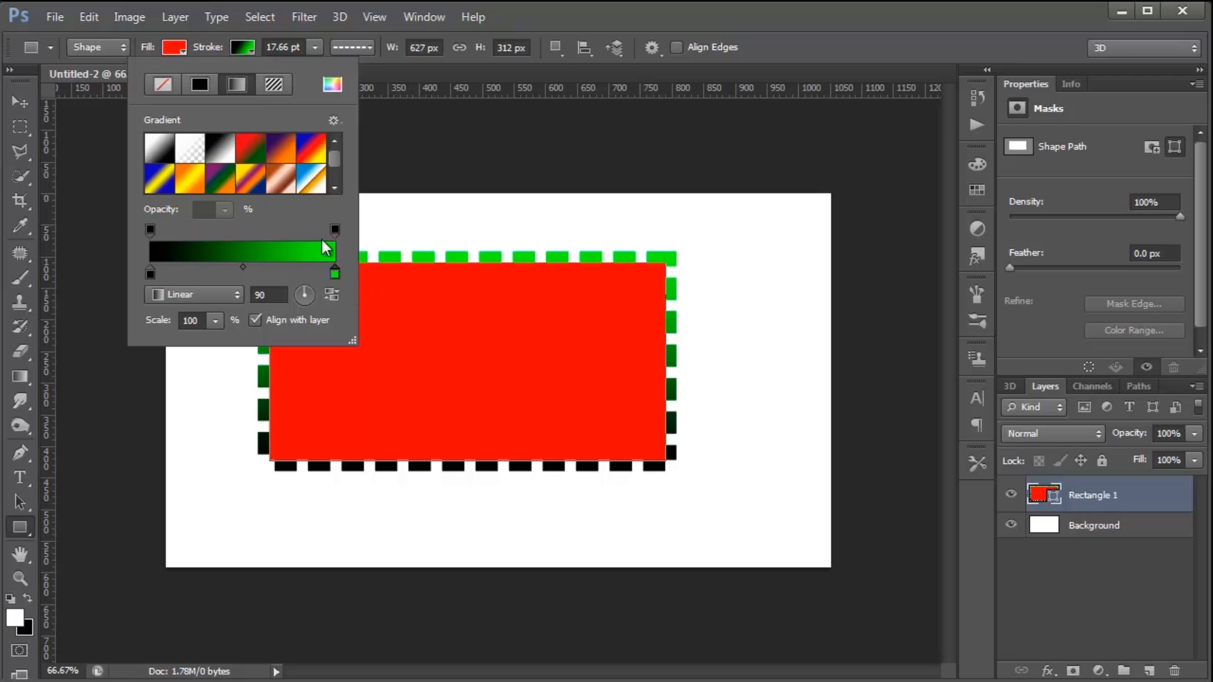
Try several pattern swatches on the rectangle's stroke, and return the stroke to solid black
{"action": "left_click", "coordinate": [274, 84]}
{"action": "left_click", "coordinate": [280, 147]}
{"action": "left_click", "coordinate": [305, 153]}
{"action": "left_click", "coordinate": [199, 160]}
{"action": "left_click", "coordinate": [159, 178]}
{"action": "left_click", "coordinate": [190, 179]}
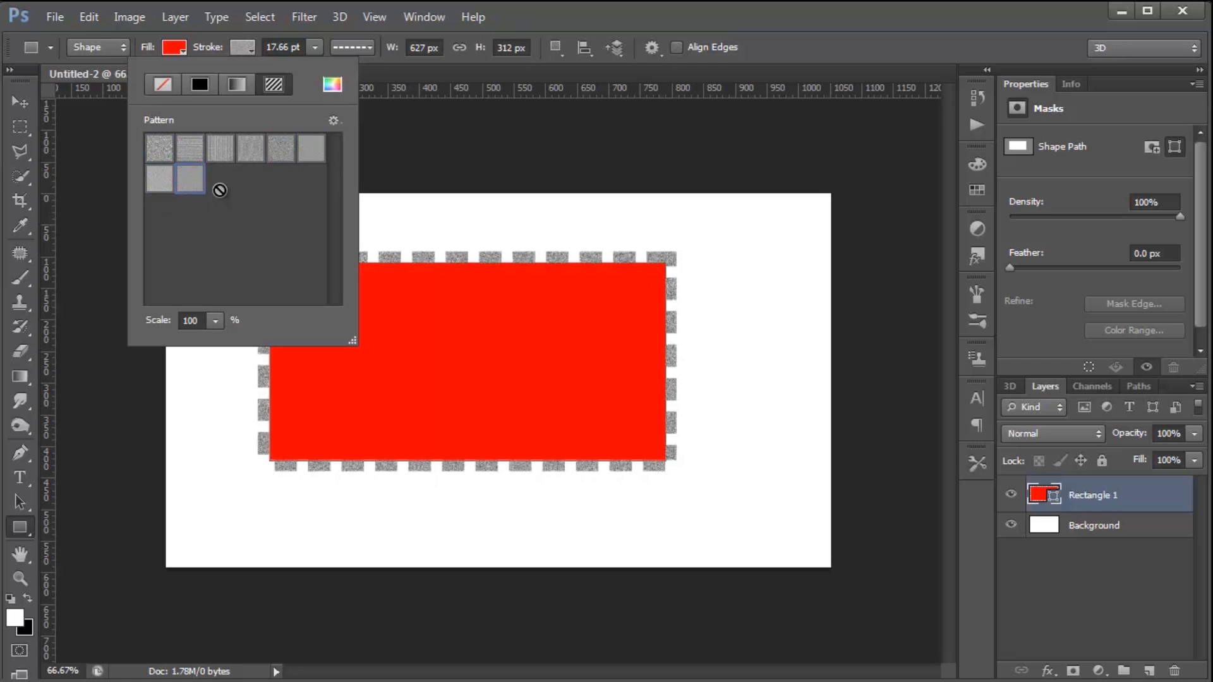
{"action": "left_click", "coordinate": [163, 157]}
{"action": "left_click", "coordinate": [159, 179]}
{"action": "left_click", "coordinate": [189, 179]}
{"action": "left_click", "coordinate": [200, 84]}
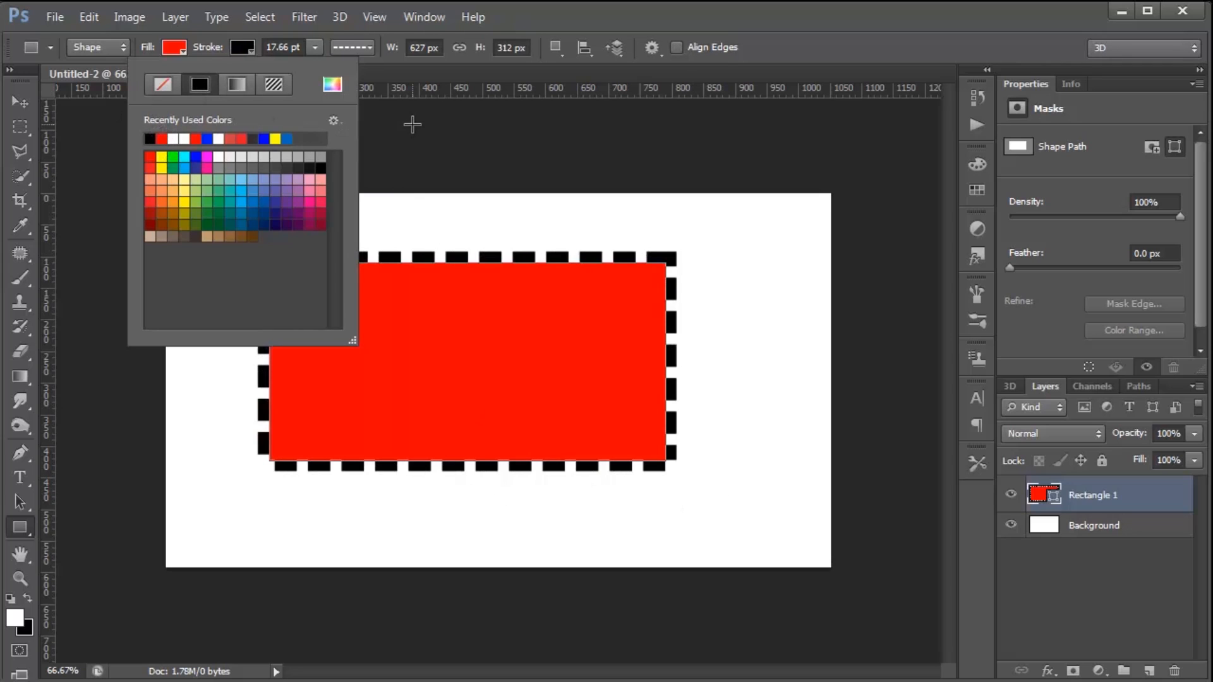
{"action": "left_click", "coordinate": [392, 74]}
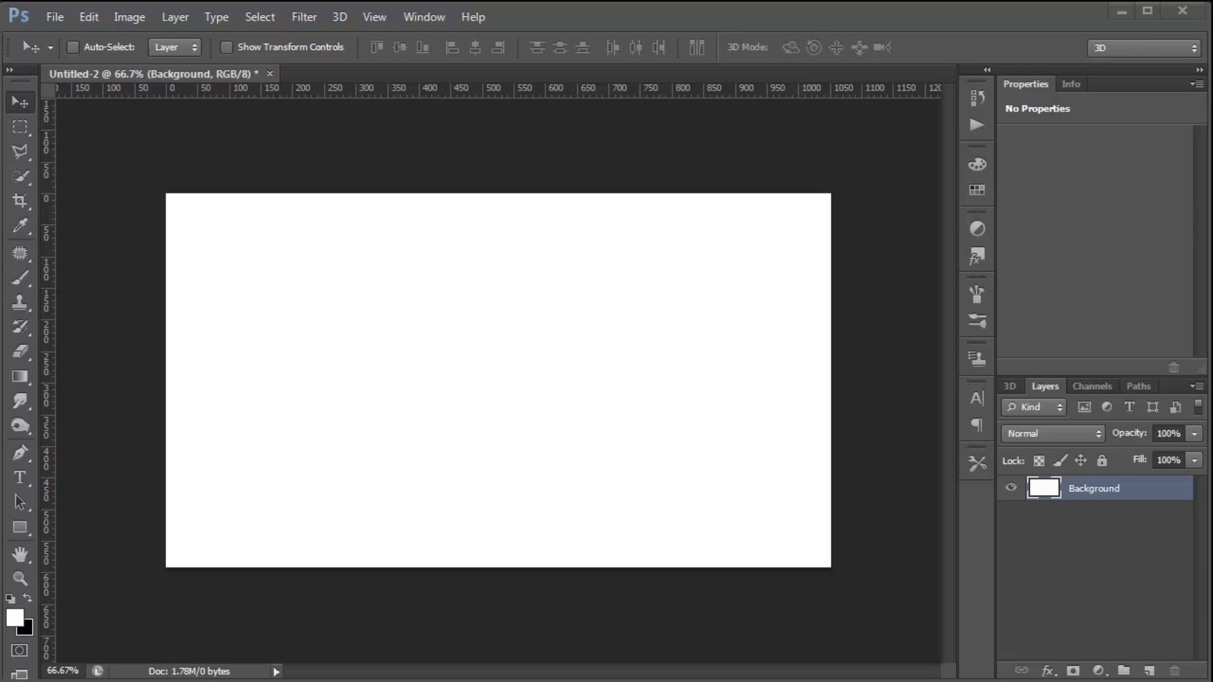
Reset the foreground and background colours to default and start recording a new action in the Photoshop Training Channel set
{"action": "left_click", "coordinate": [975, 125]}
{"action": "key", "text": "d"}
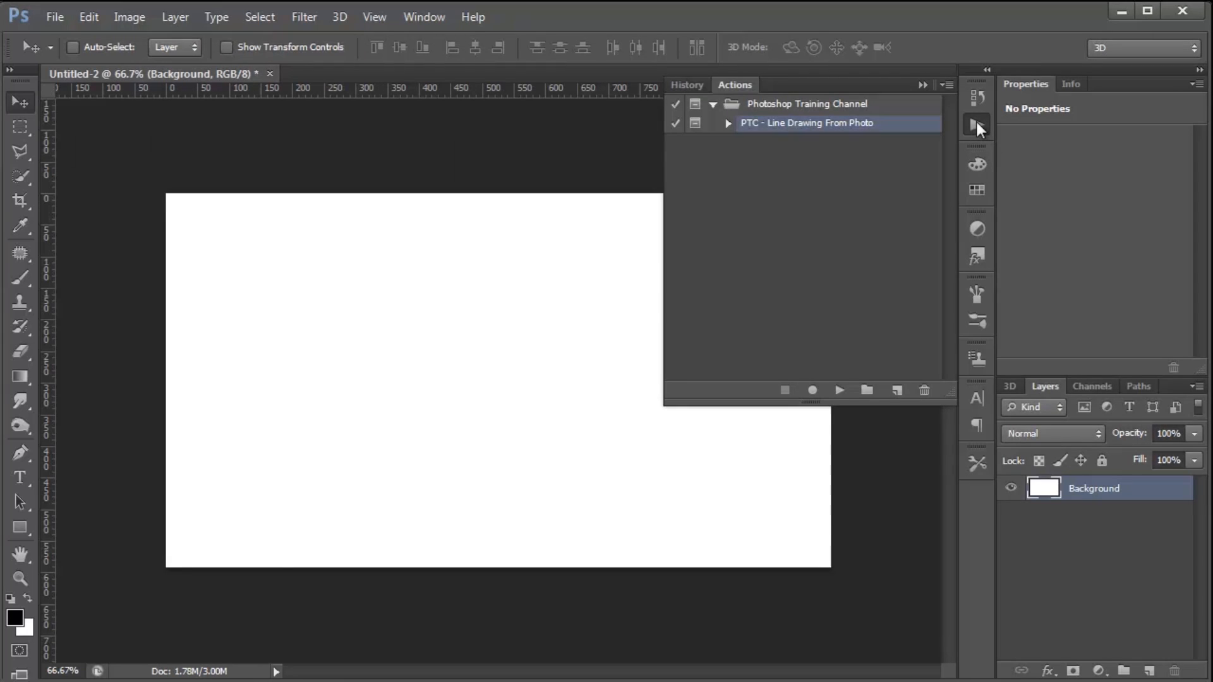
{"action": "left_click", "coordinate": [896, 390]}
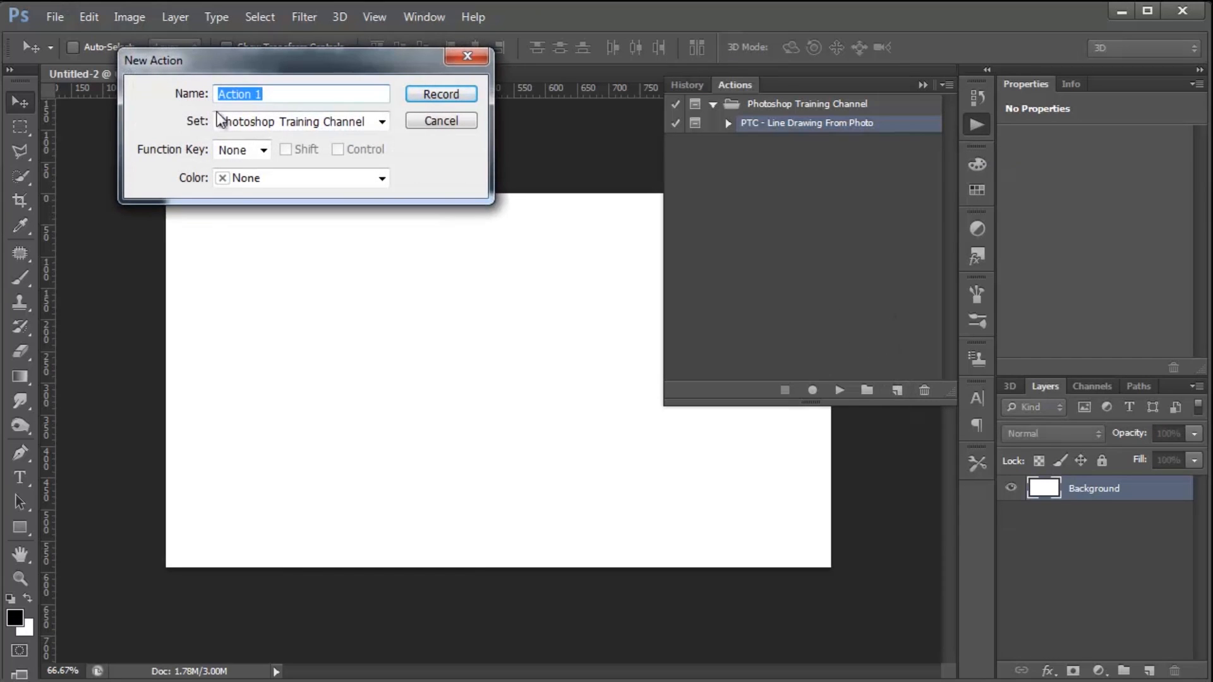
{"action": "left_click", "coordinate": [425, 96]}
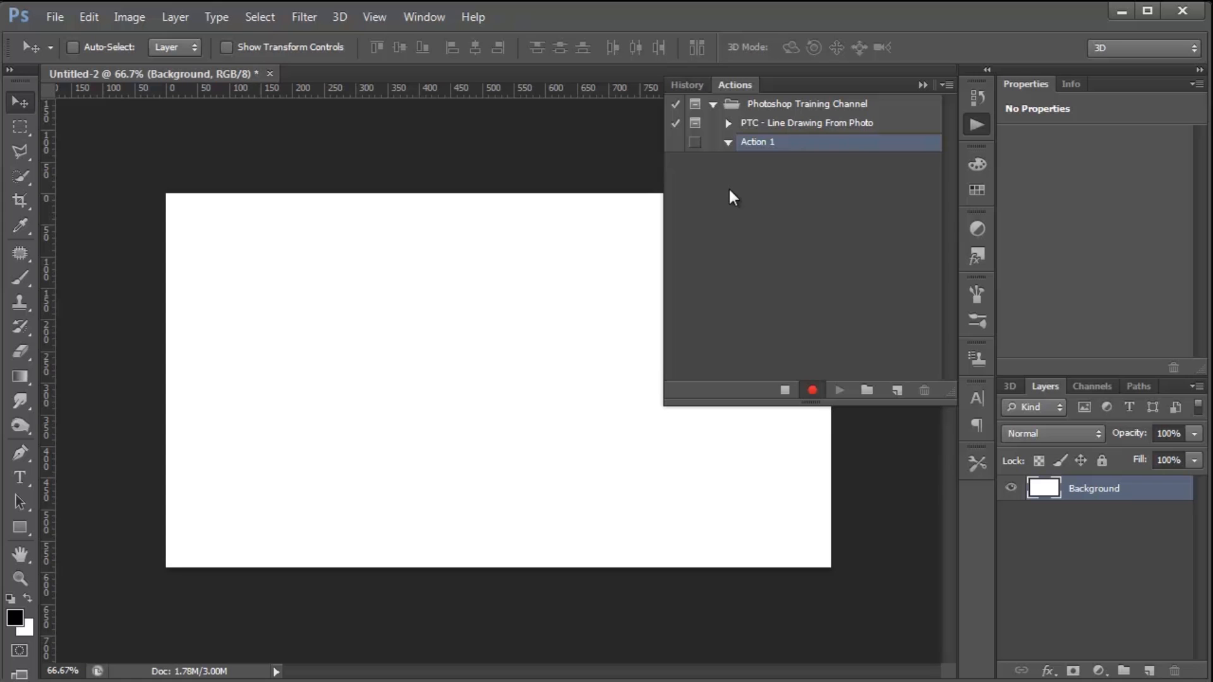
Select the Brush tool and paint three black rings across the canvas while the action is recording
{"action": "left_click", "coordinate": [21, 277]}
{"action": "left_click_drag", "start_coordinate": [285, 299], "coordinate": [243, 331]}
{"action": "mouse_move", "coordinate": [288, 388]}
{"action": "left_mouse_down"}
{"action": "mouse_move", "coordinate": [284, 278]}
{"action": "mouse_move", "coordinate": [259, 328]}
{"action": "left_mouse_up"}
{"action": "mouse_move", "coordinate": [502, 296]}
{"action": "left_mouse_down"}
{"action": "mouse_move", "coordinate": [524, 322]}
{"action": "mouse_move", "coordinate": [499, 310]}
{"action": "left_mouse_up"}
{"action": "mouse_move", "coordinate": [663, 415]}
{"action": "left_mouse_down"}
{"action": "mouse_move", "coordinate": [620, 441]}
{"action": "mouse_move", "coordinate": [700, 472]}
{"action": "mouse_move", "coordinate": [642, 425]}
{"action": "left_mouse_up"}
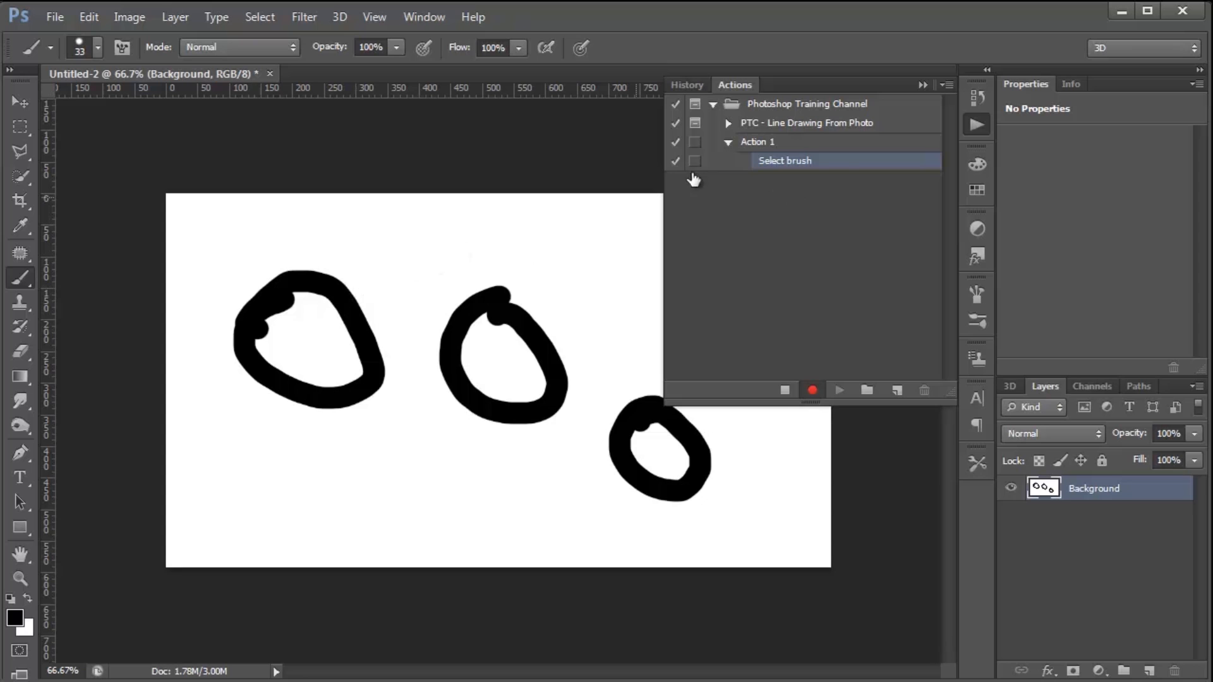
Allow tool recording for the action, paint three small rings in a row along the lower canvas, and stop recording
{"action": "left_click", "coordinate": [945, 86]}
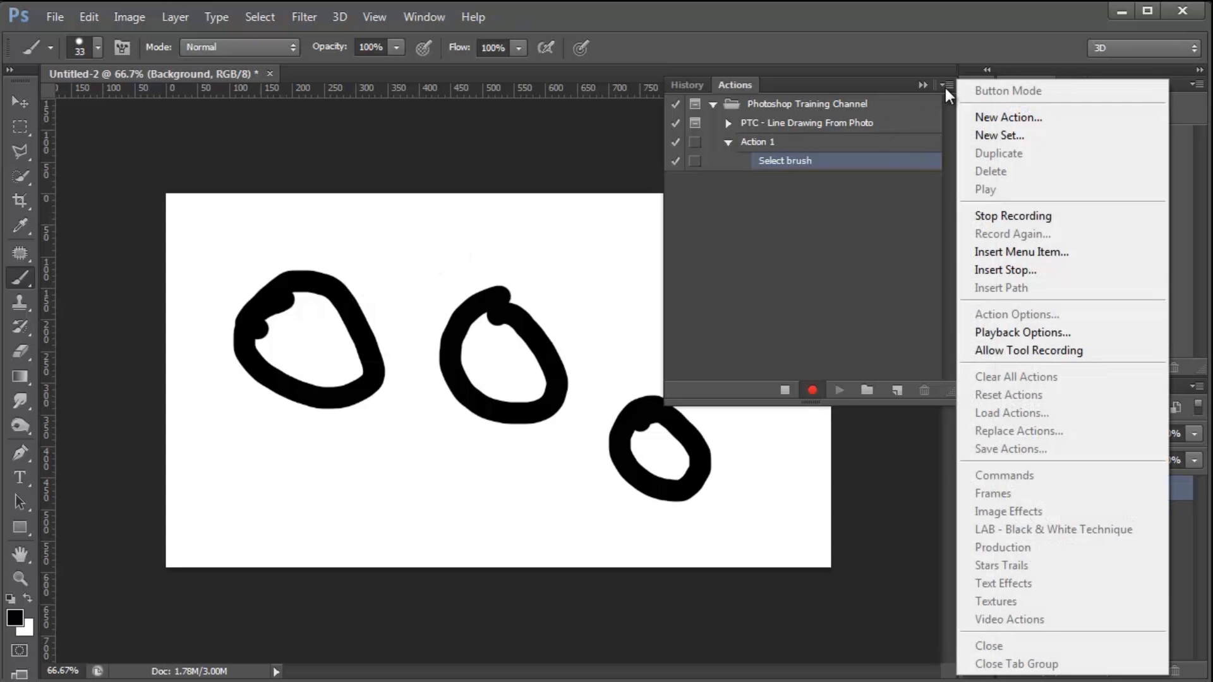
{"action": "left_click", "coordinate": [1036, 363]}
{"action": "mouse_move", "coordinate": [238, 460]}
{"action": "left_mouse_down"}
{"action": "mouse_move", "coordinate": [256, 514]}
{"action": "mouse_move", "coordinate": [291, 477]}
{"action": "mouse_move", "coordinate": [240, 453]}
{"action": "left_mouse_up"}
{"action": "mouse_move", "coordinate": [407, 456]}
{"action": "left_mouse_down"}
{"action": "mouse_move", "coordinate": [381, 513]}
{"action": "mouse_move", "coordinate": [455, 506]}
{"action": "mouse_move", "coordinate": [435, 473]}
{"action": "mouse_move", "coordinate": [409, 457]}
{"action": "left_mouse_up"}
{"action": "mouse_move", "coordinate": [541, 472]}
{"action": "left_mouse_down"}
{"action": "mouse_move", "coordinate": [511, 516]}
{"action": "mouse_move", "coordinate": [575, 528]}
{"action": "mouse_move", "coordinate": [570, 485]}
{"action": "mouse_move", "coordinate": [544, 469]}
{"action": "left_mouse_up"}
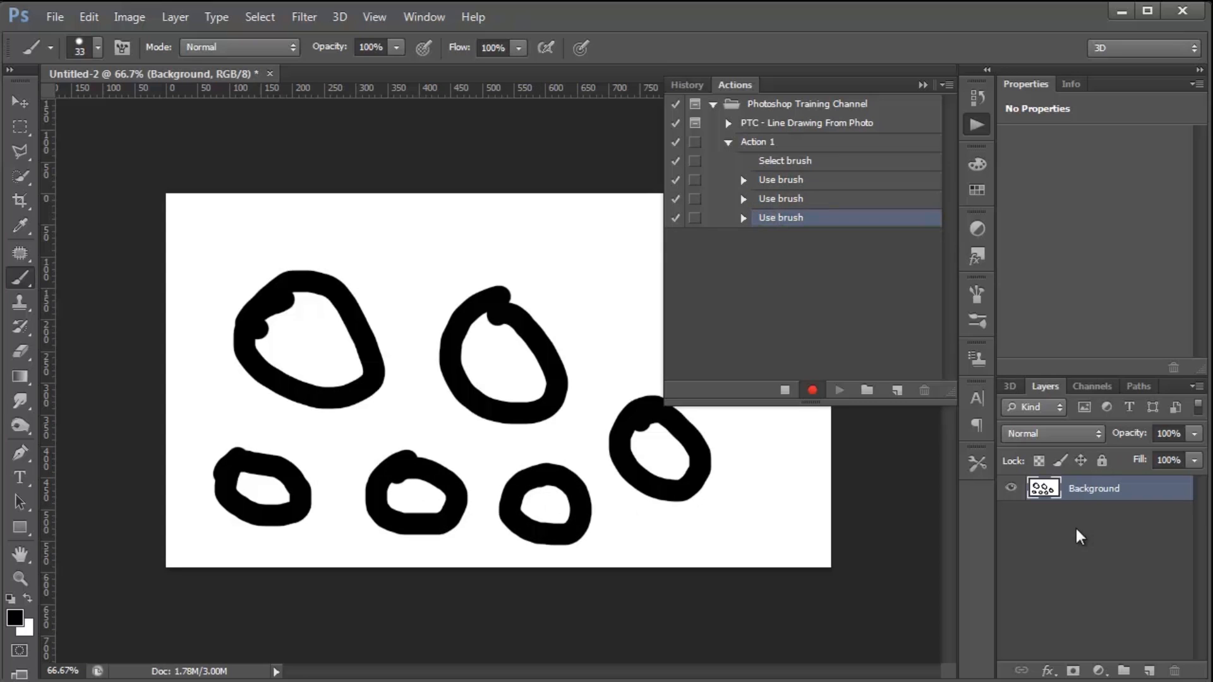
{"action": "left_click", "coordinate": [778, 388]}
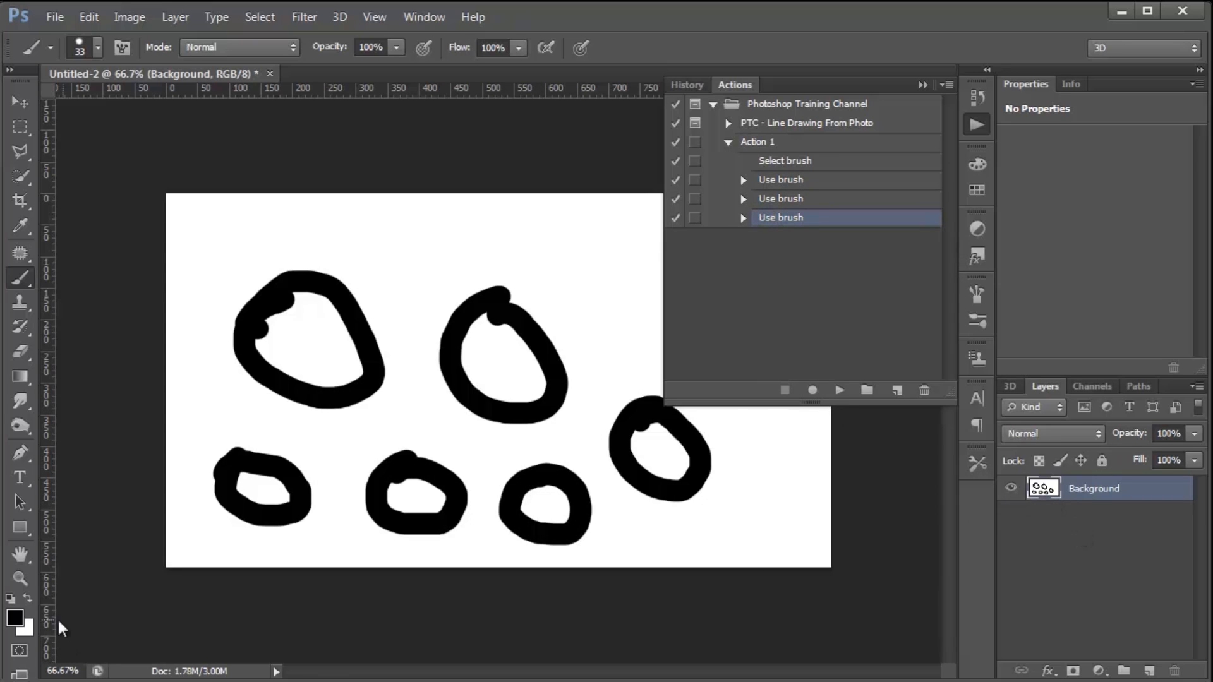
Fill the Background layer with white, make black the foreground colour again, and play the recorded action
{"action": "left_click", "coordinate": [28, 598]}
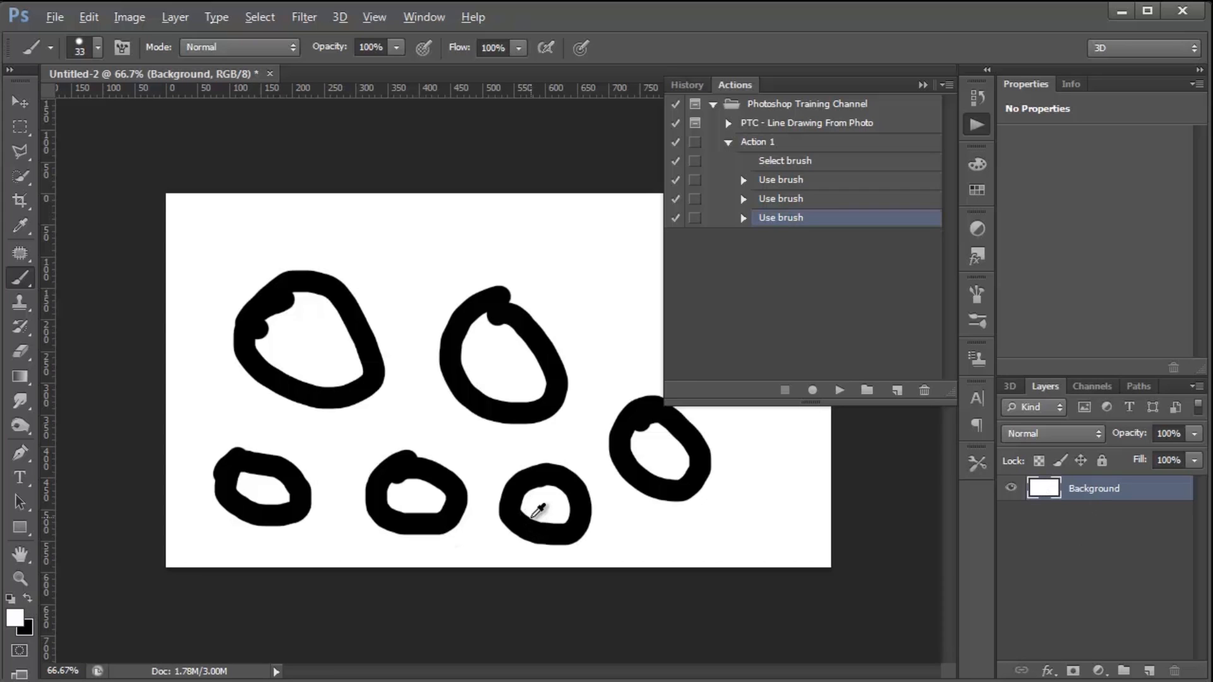
{"action": "key", "text": "alt+BackSpace"}
{"action": "left_click", "coordinate": [28, 598]}
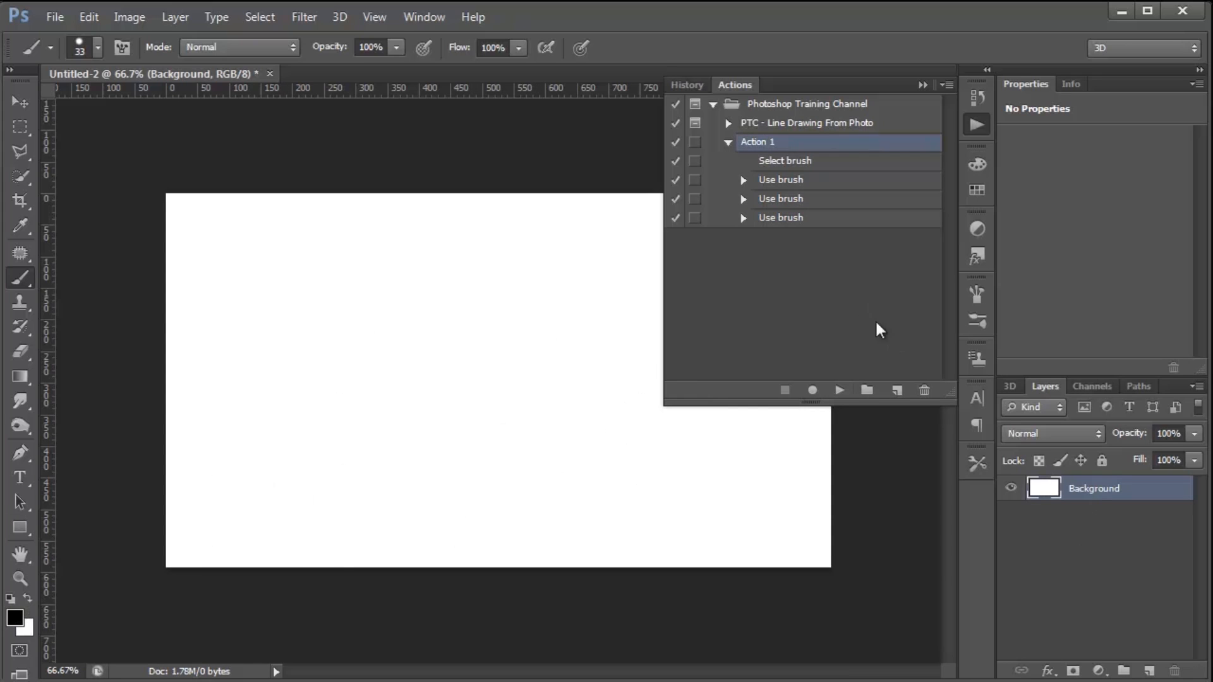
{"action": "left_click", "coordinate": [841, 391]}
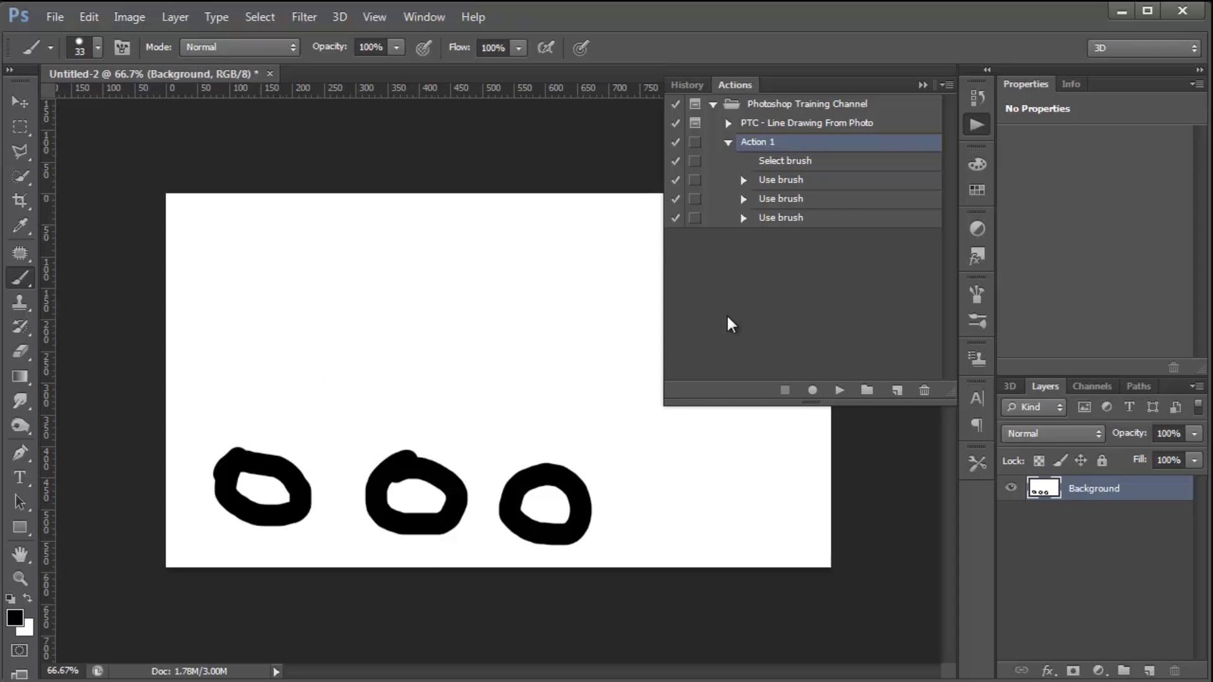
Confirm Step by Step as the performance setting in the action playback options
{"action": "left_click", "coordinate": [946, 85]}
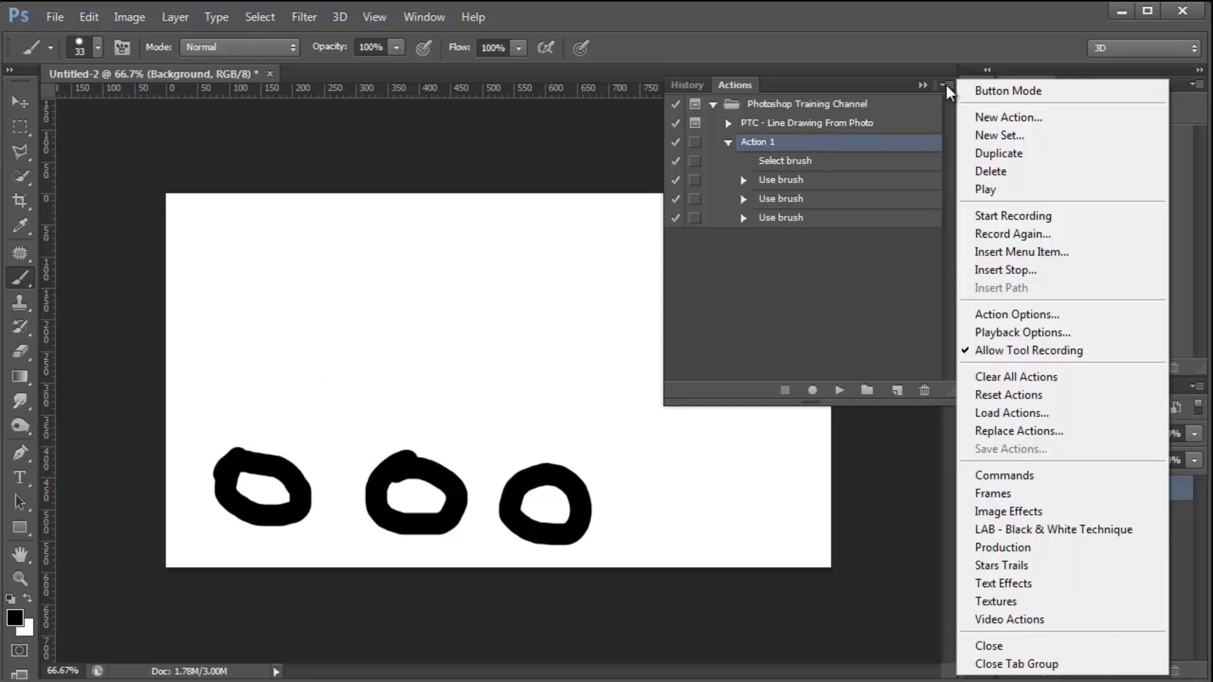
{"action": "left_click", "coordinate": [1031, 333]}
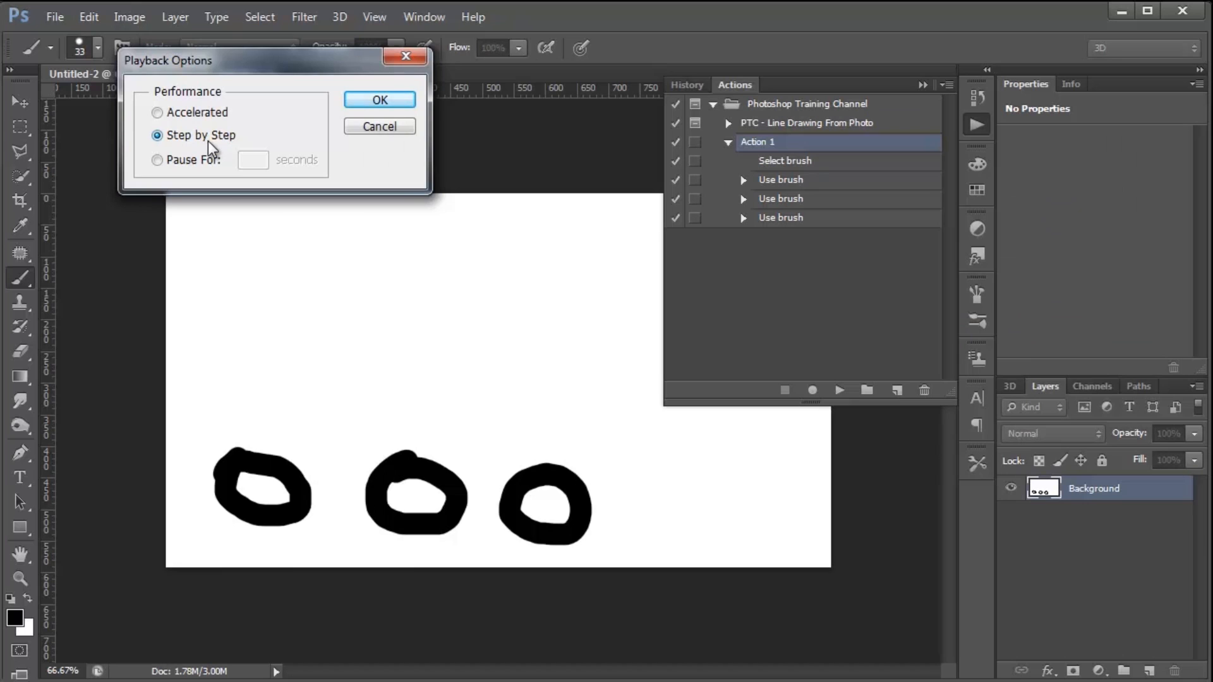
{"action": "left_click", "coordinate": [379, 100]}
Play the recorded action on a new layer and move the layer's rings above the Background's row, offset toward the right
{"action": "left_click", "coordinate": [1149, 671]}
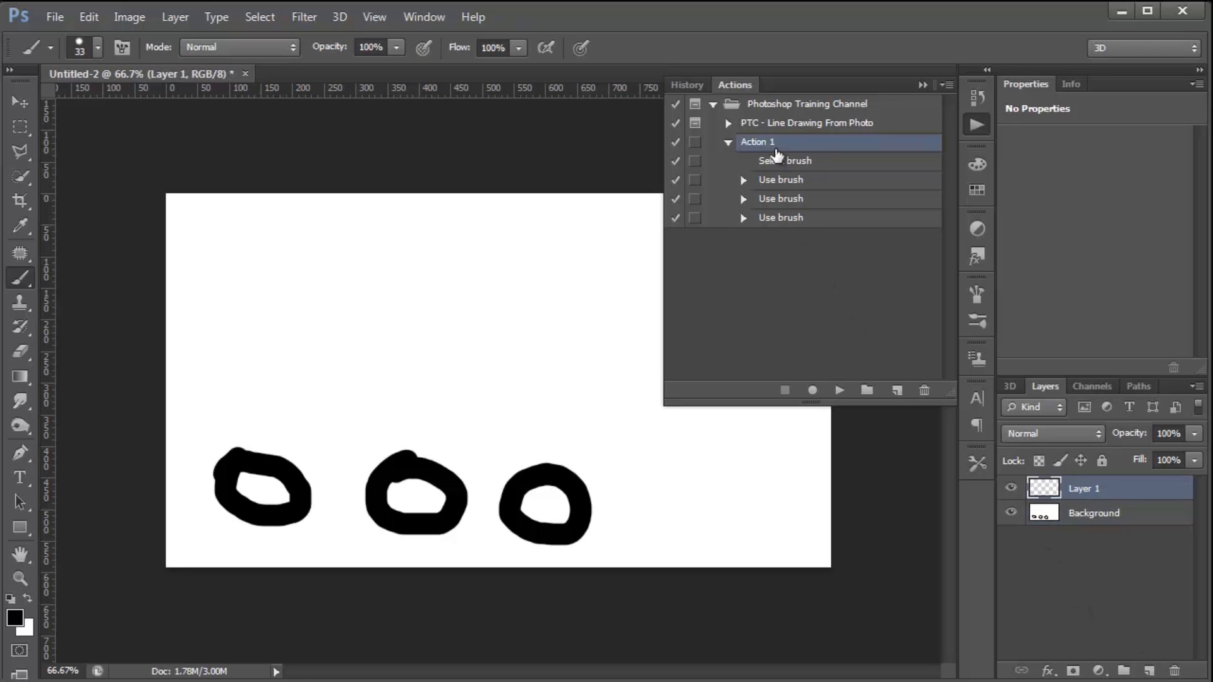
{"action": "left_click", "coordinate": [839, 390]}
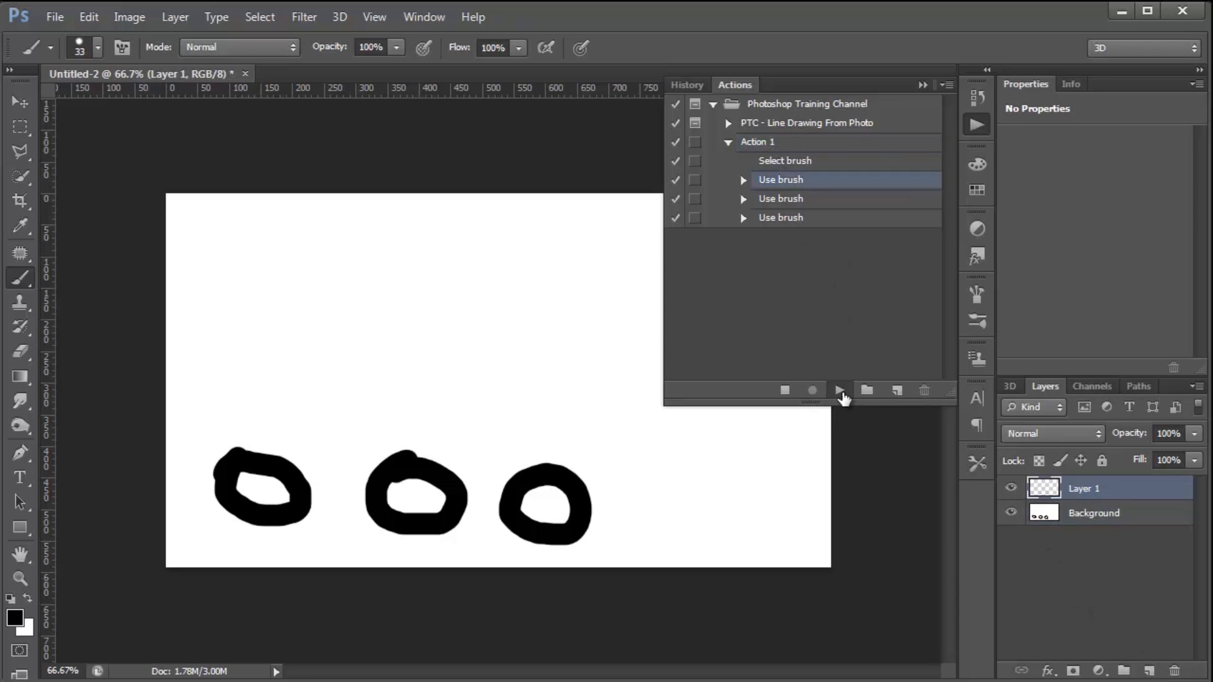
{"action": "left_click", "coordinate": [19, 103]}
{"action": "left_click_drag", "start_coordinate": [432, 375], "coordinate": [423, 255]}
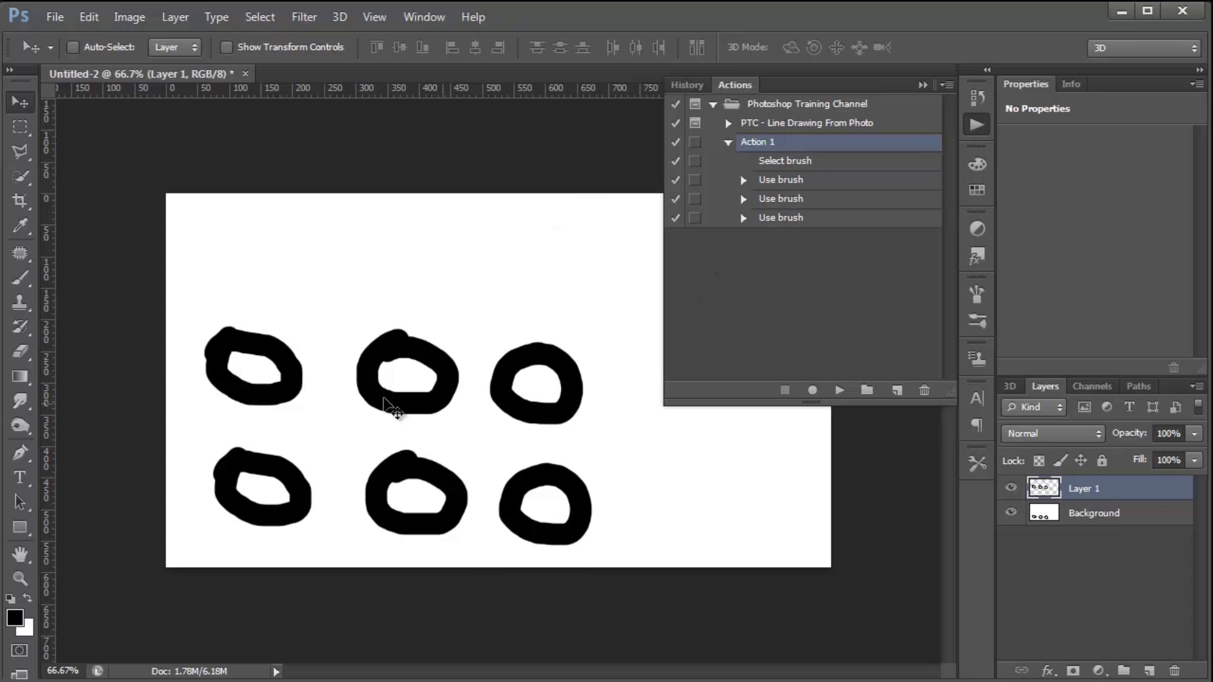
{"action": "left_click_drag", "start_coordinate": [558, 415], "coordinate": [653, 368]}
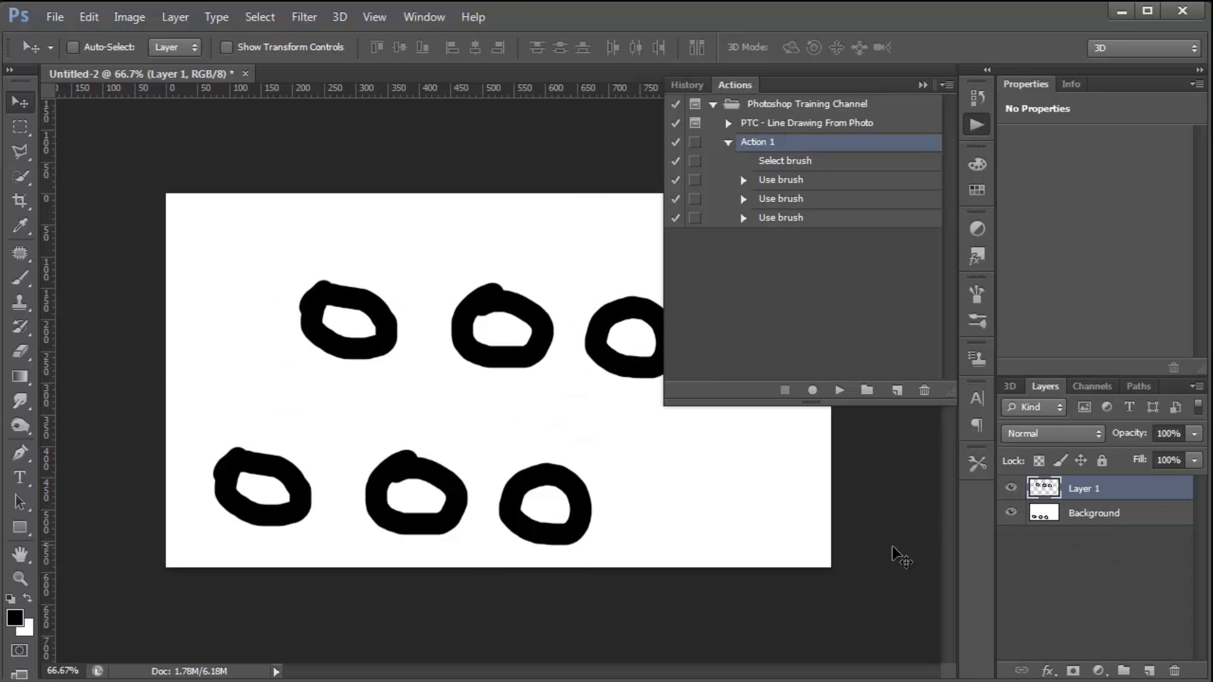